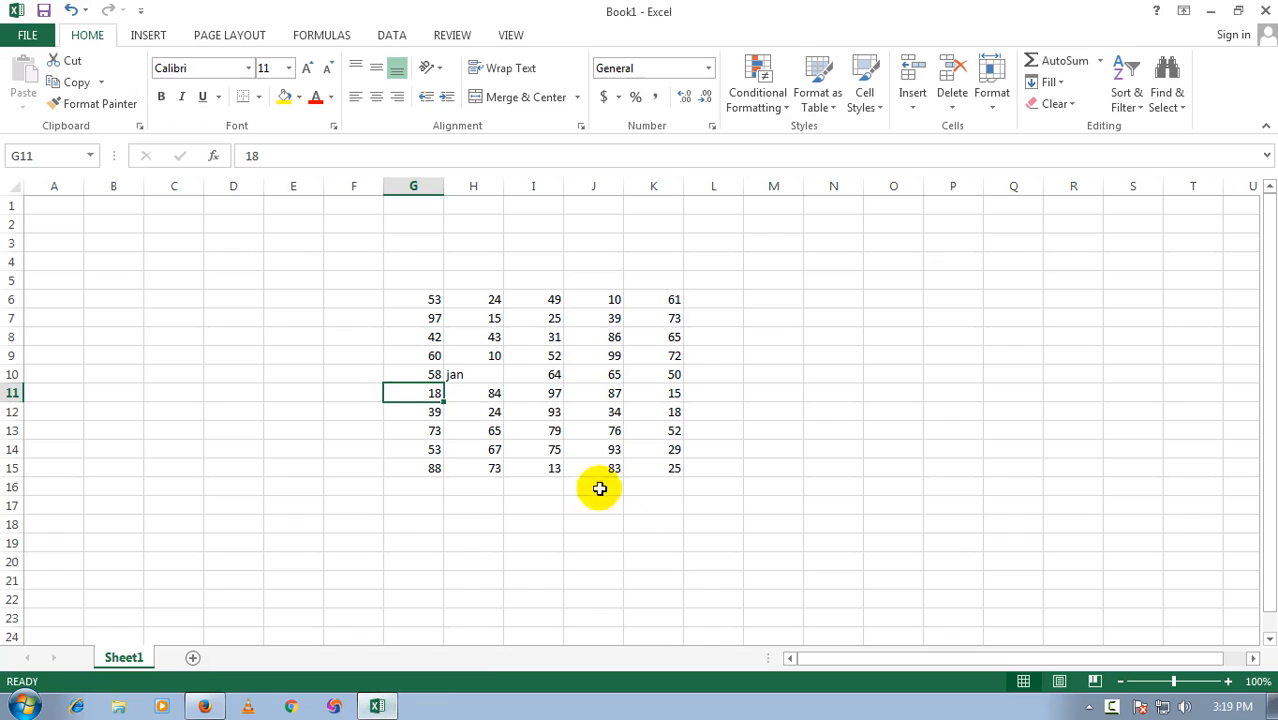
- Insert a blank sheet row at row 8, above the row starting with 42 in cell G8
click(491, 414)
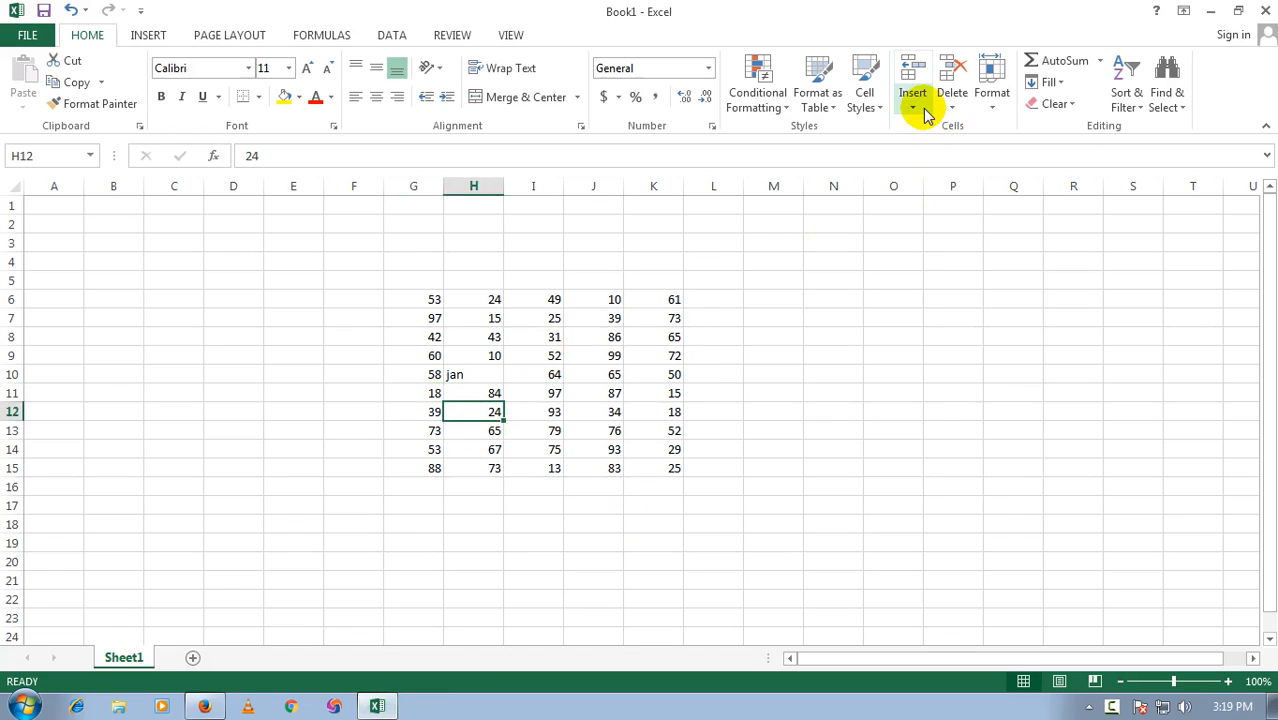
click(412, 340)
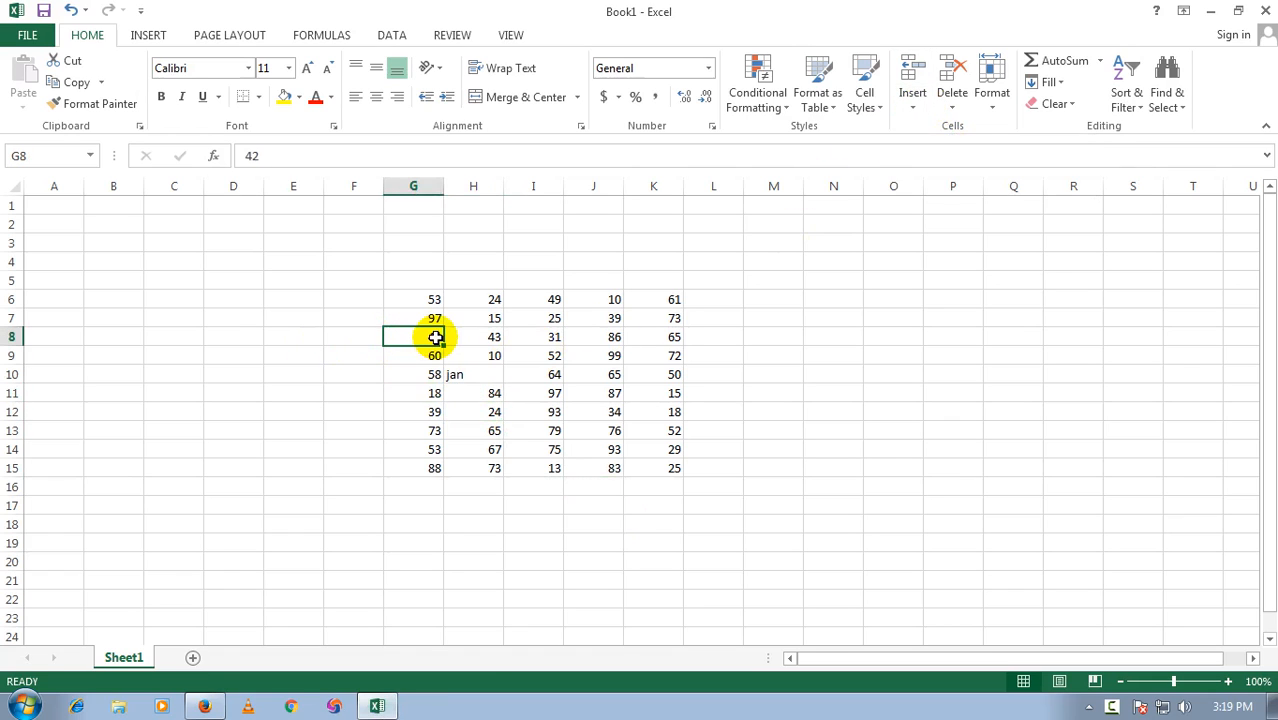
click(910, 108)
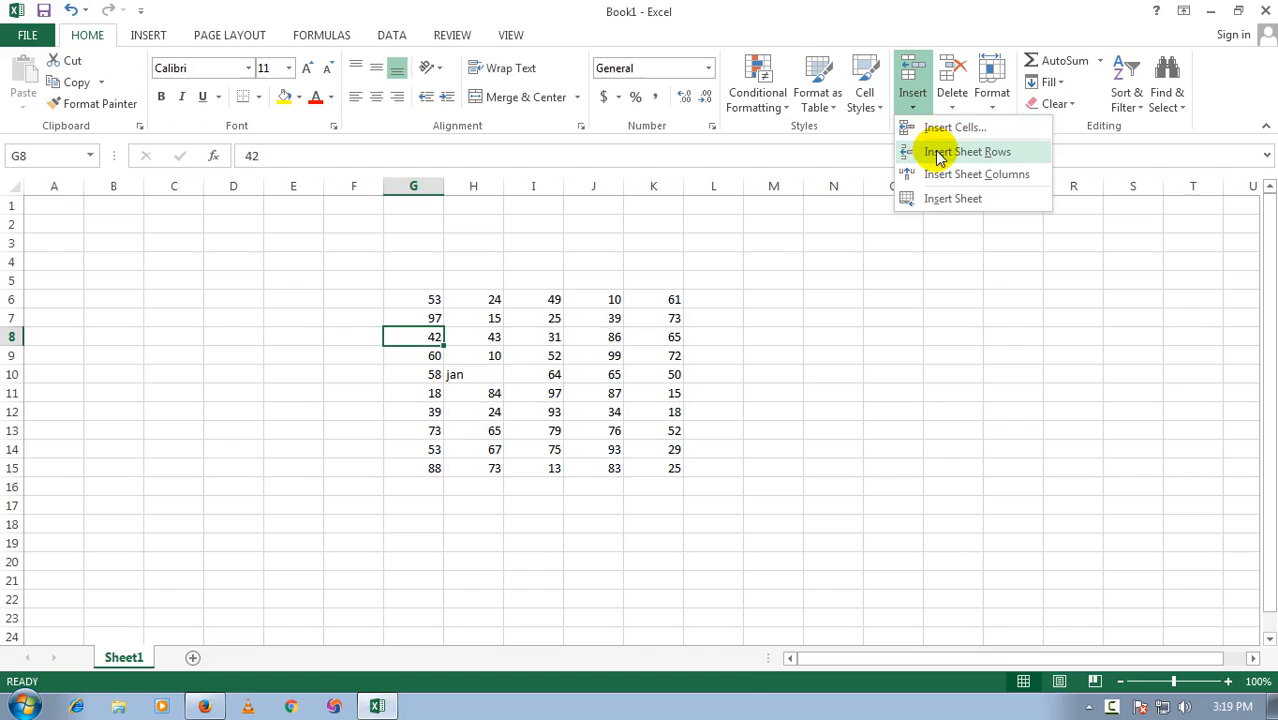
click(937, 151)
click(509, 339)
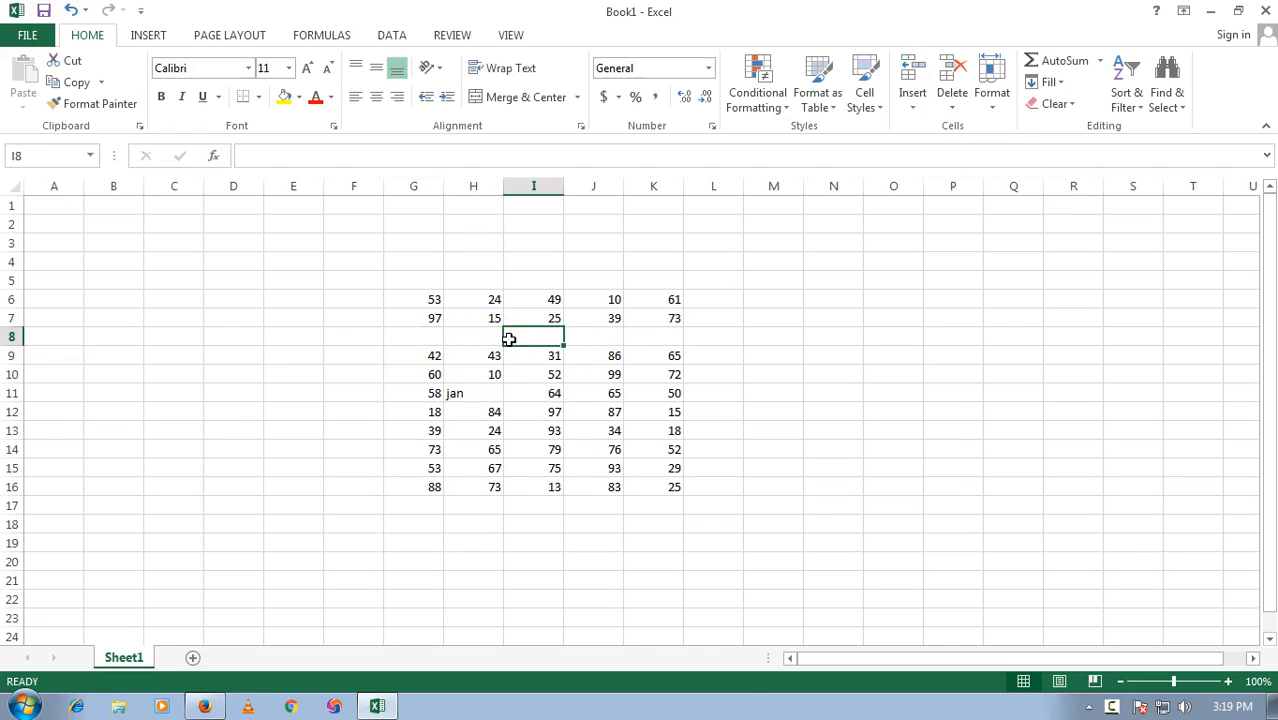
- Insert a blank sheet column at column I, using cell I5 as the insertion point
click(525, 277)
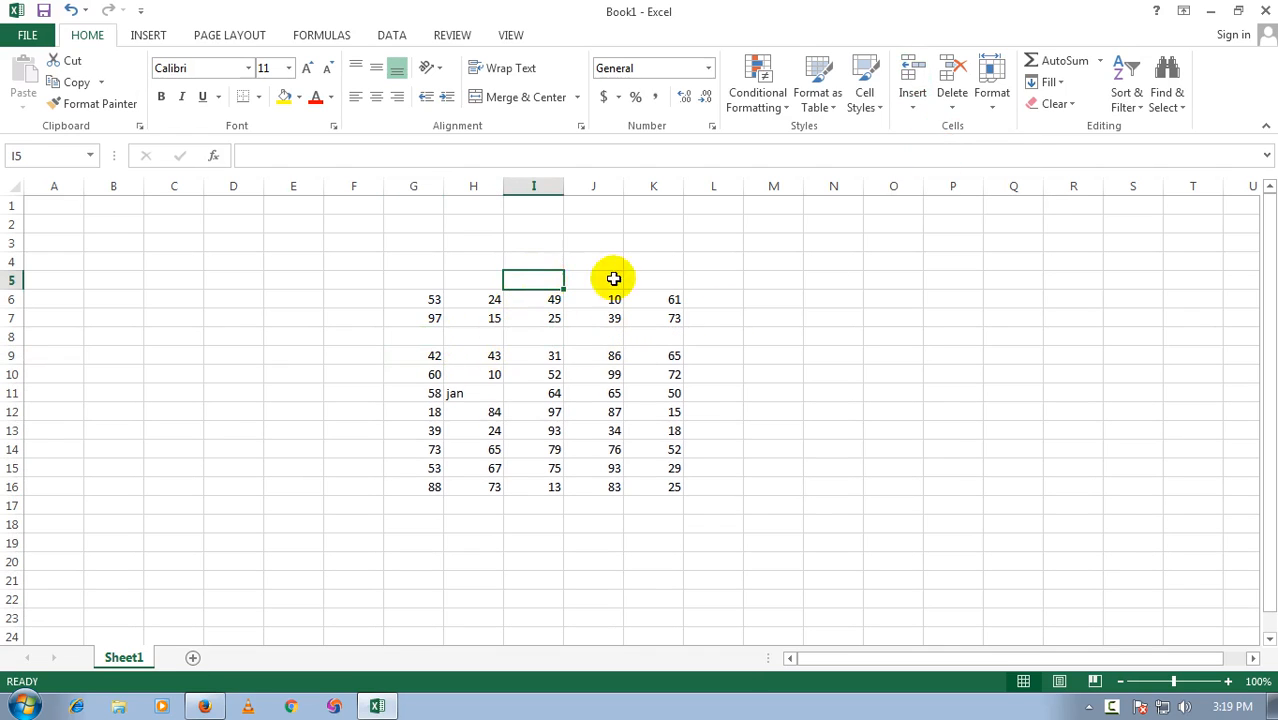
click(911, 107)
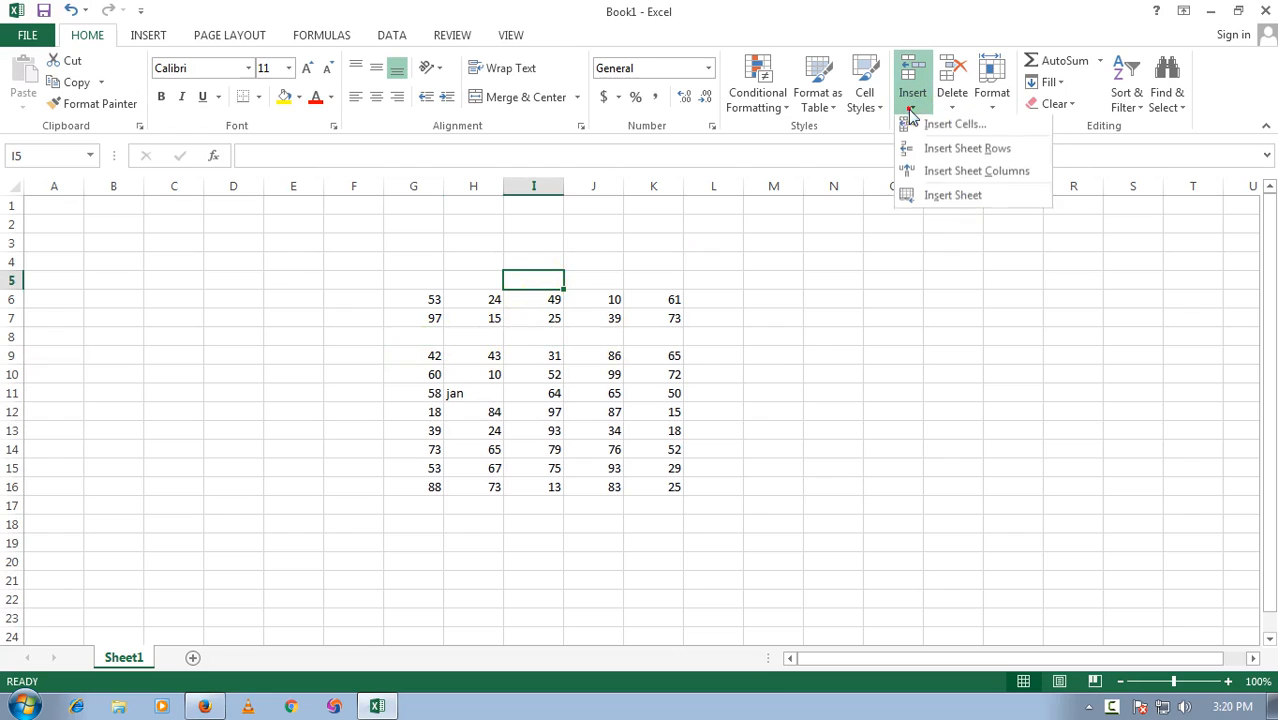
click(939, 176)
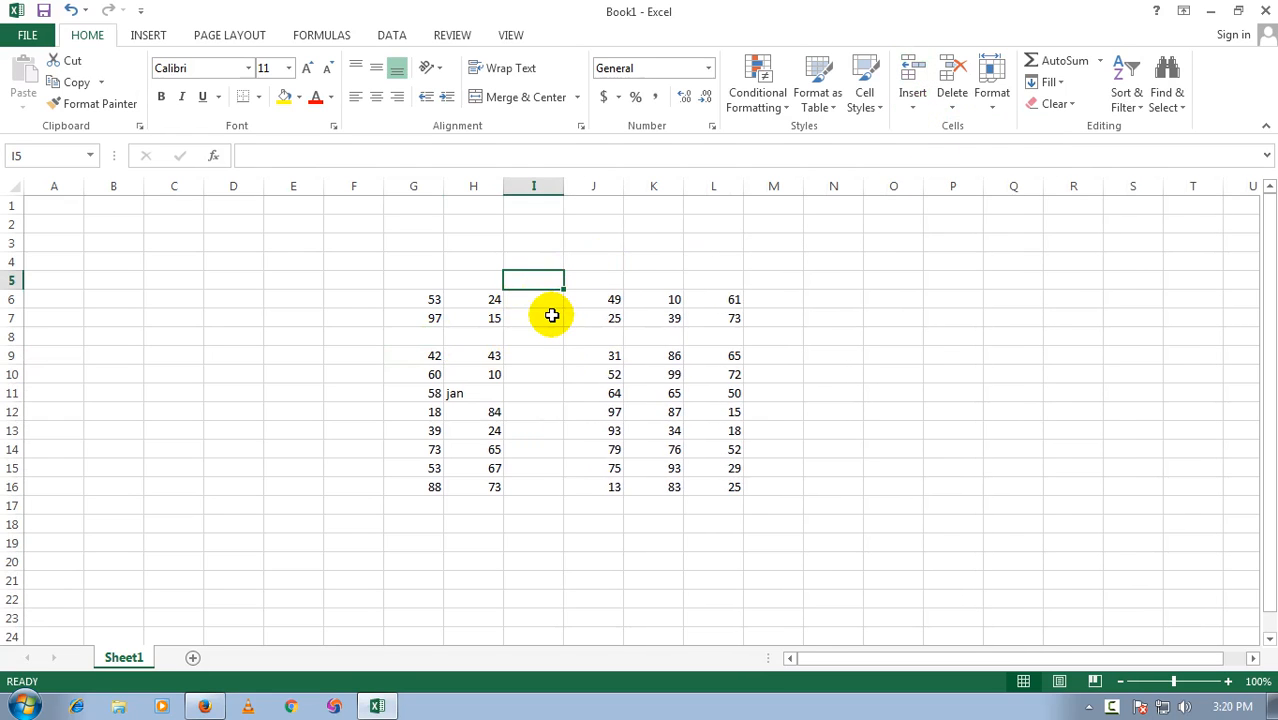
click(595, 312)
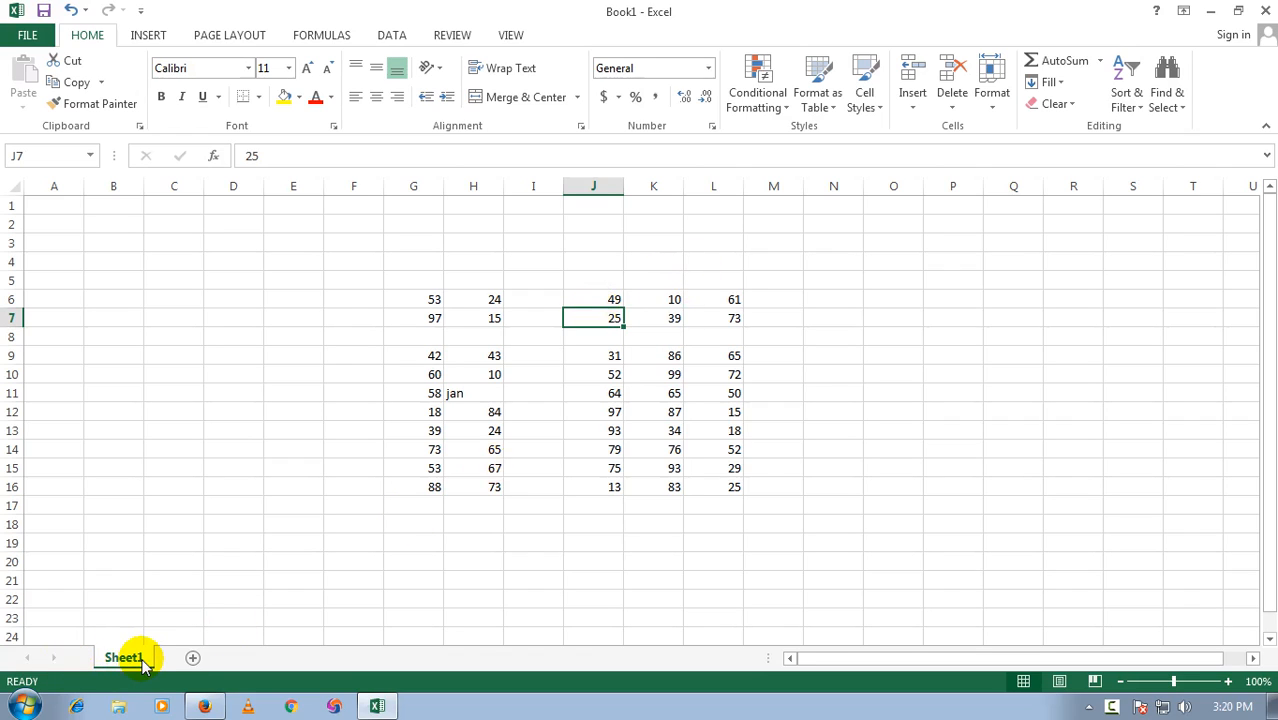
- Add a new worksheet after Sheet1, and insert another new worksheet in front of Sheet1
click(192, 658)
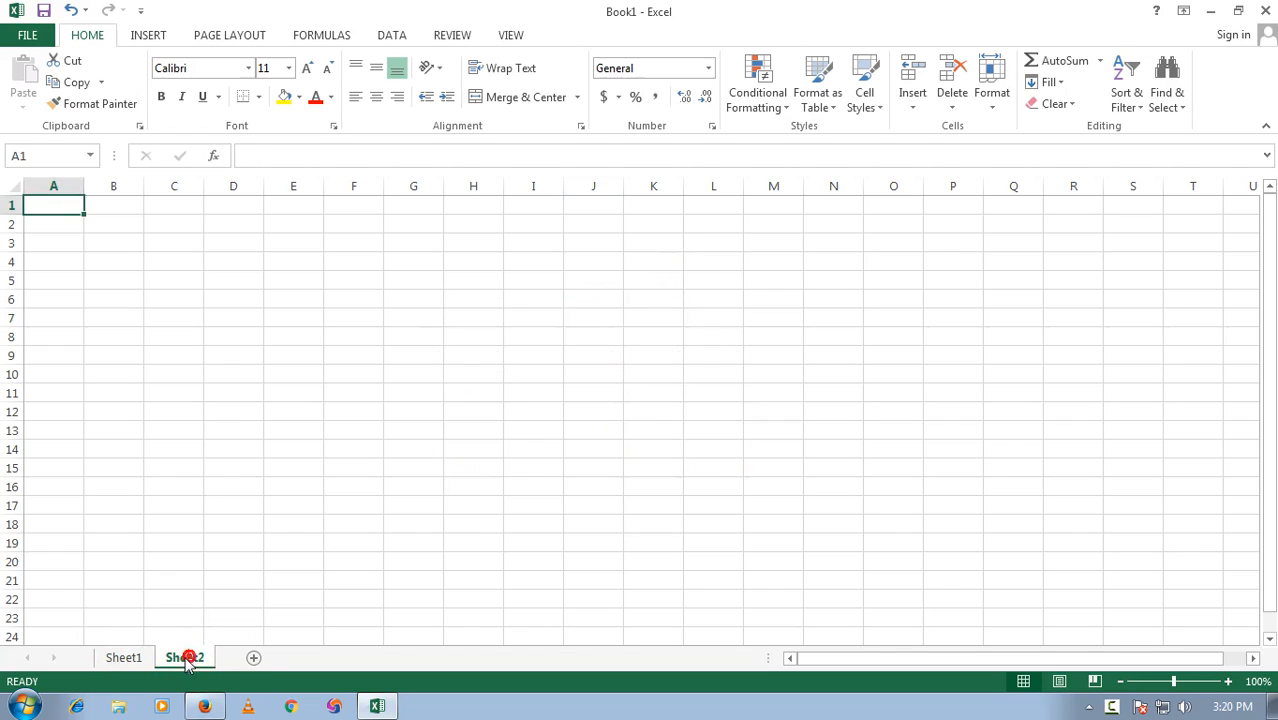
click(124, 658)
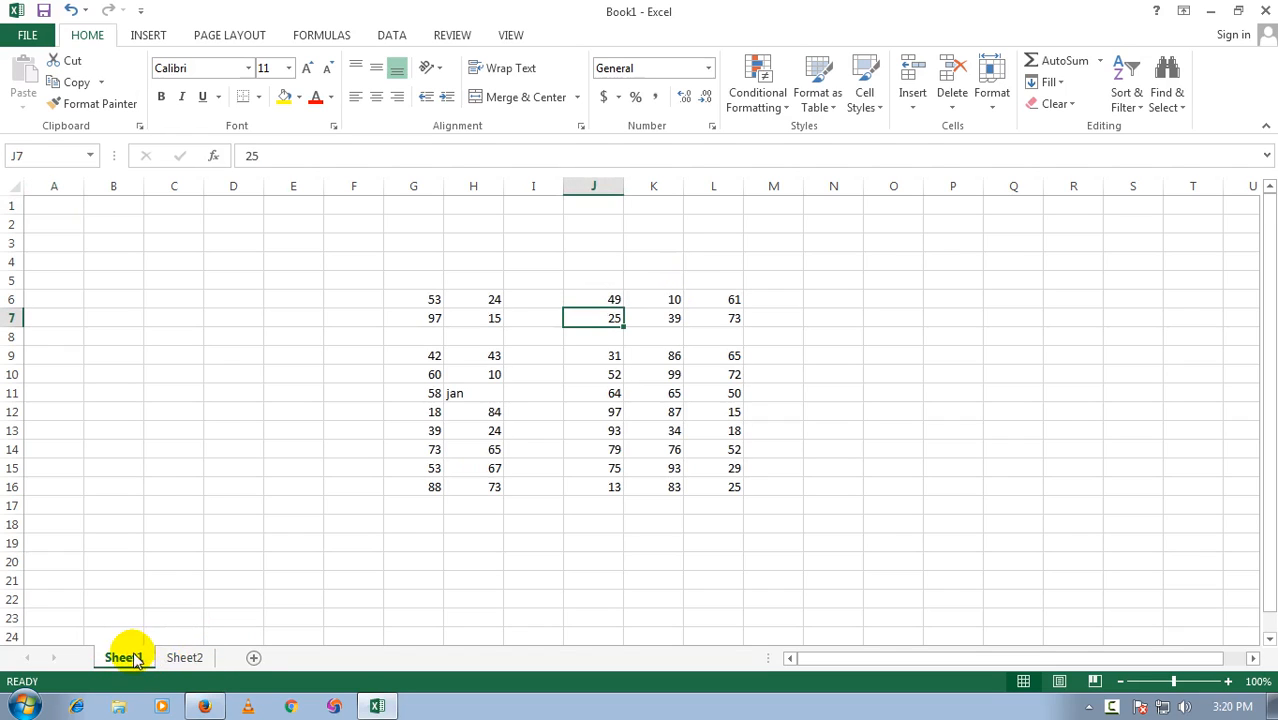
click(912, 98)
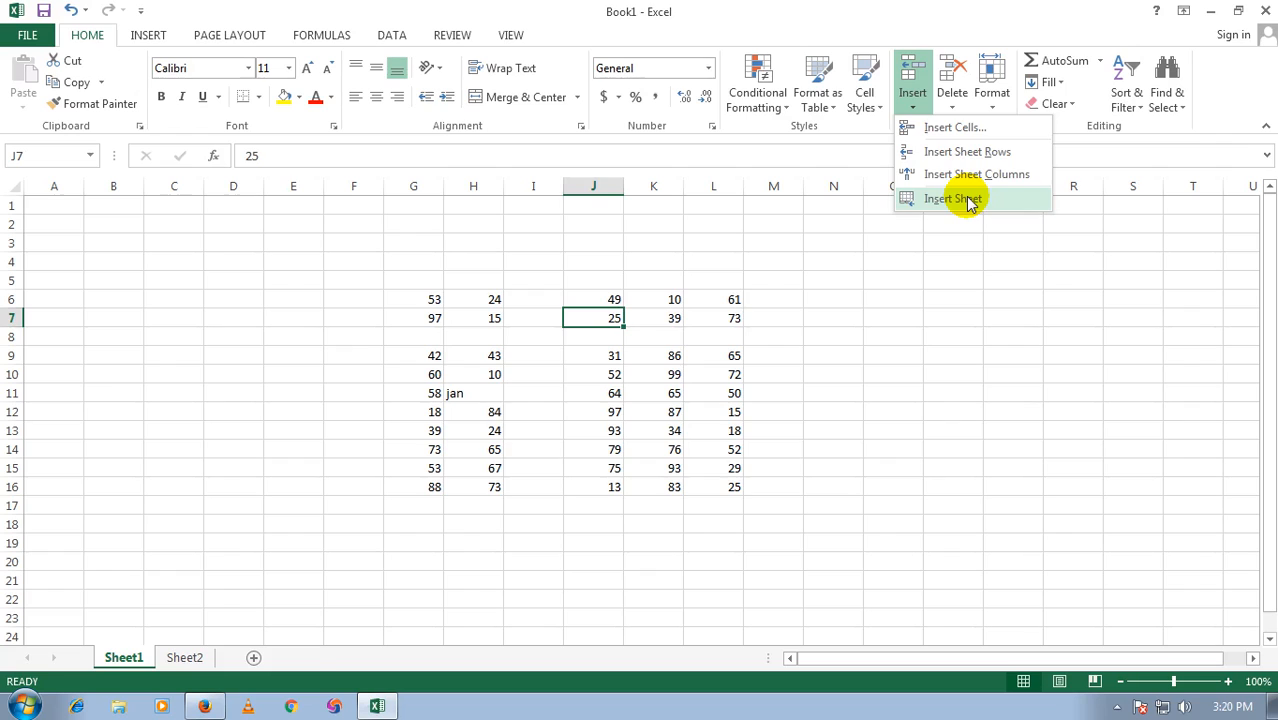
click(952, 199)
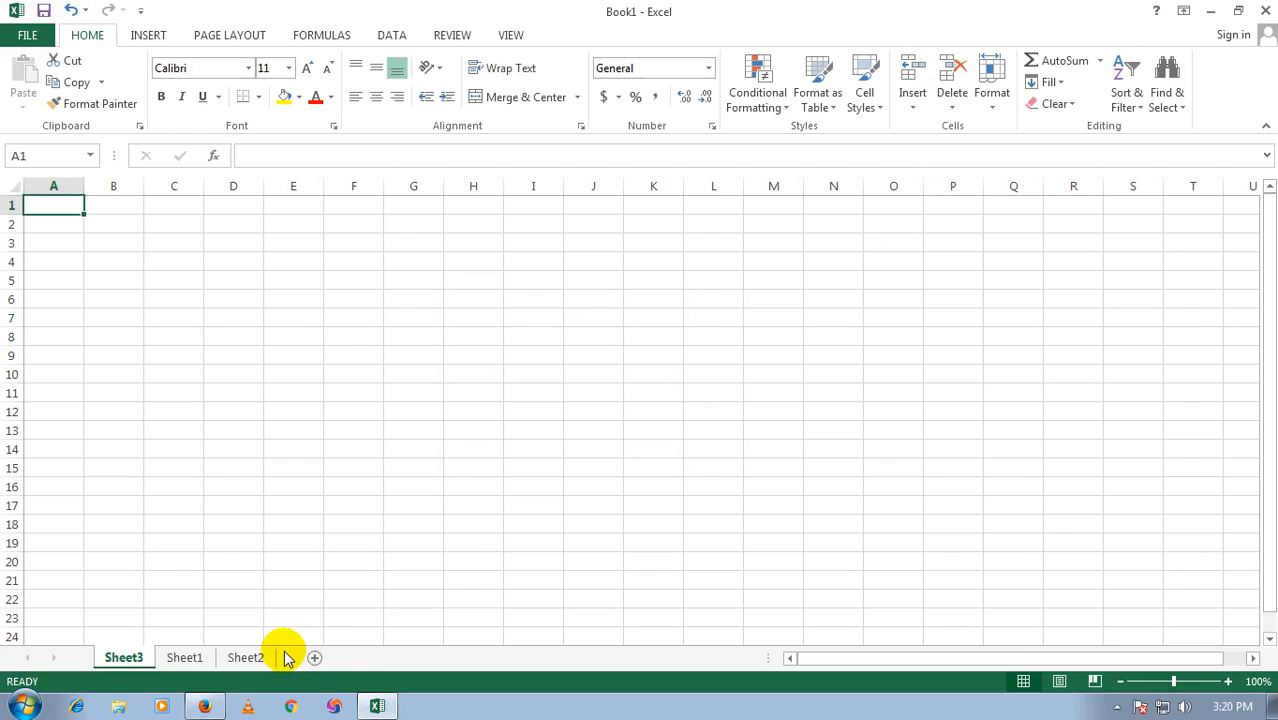
- Return to the Sheet1 worksheet containing the number data
key(shift+F3)
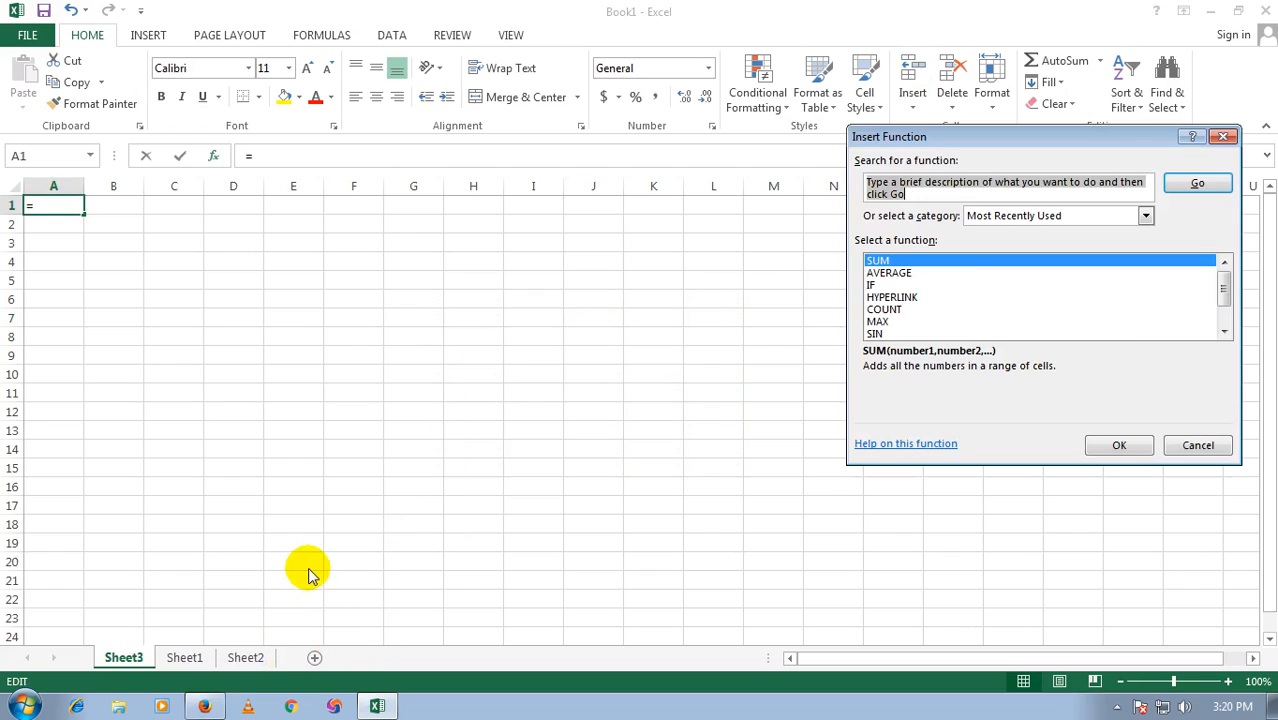
click(1196, 444)
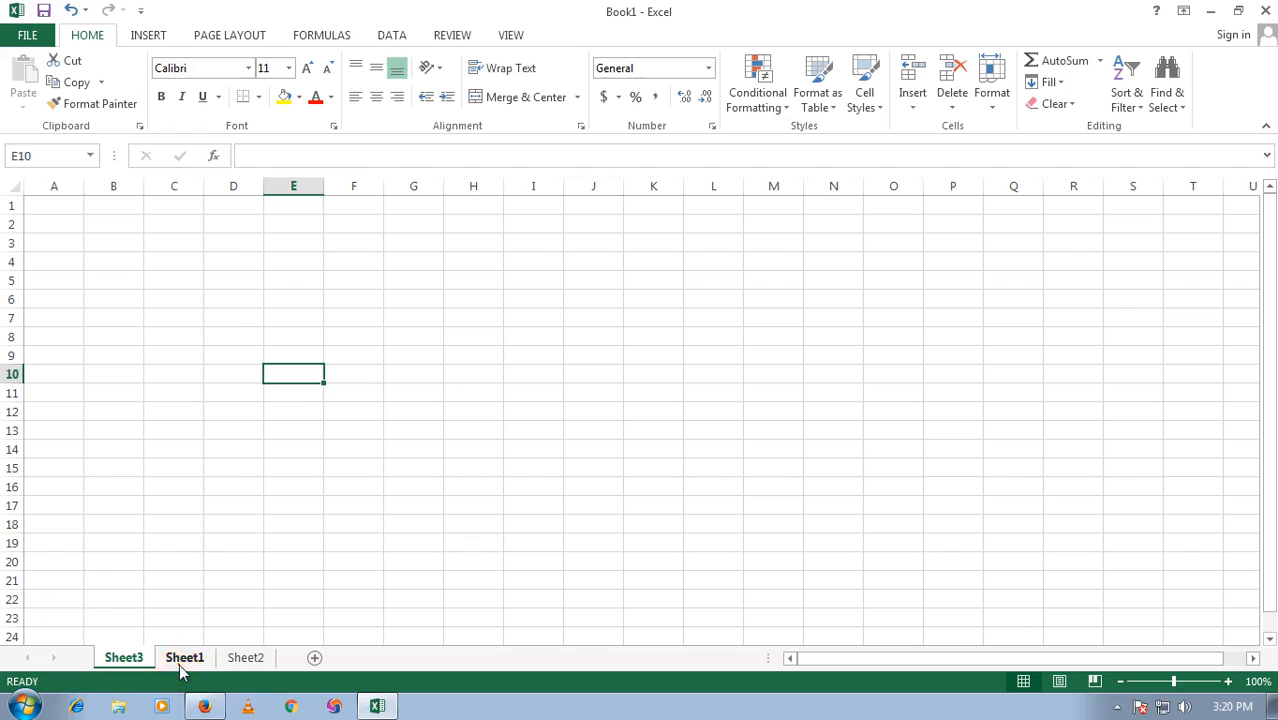
click(182, 667)
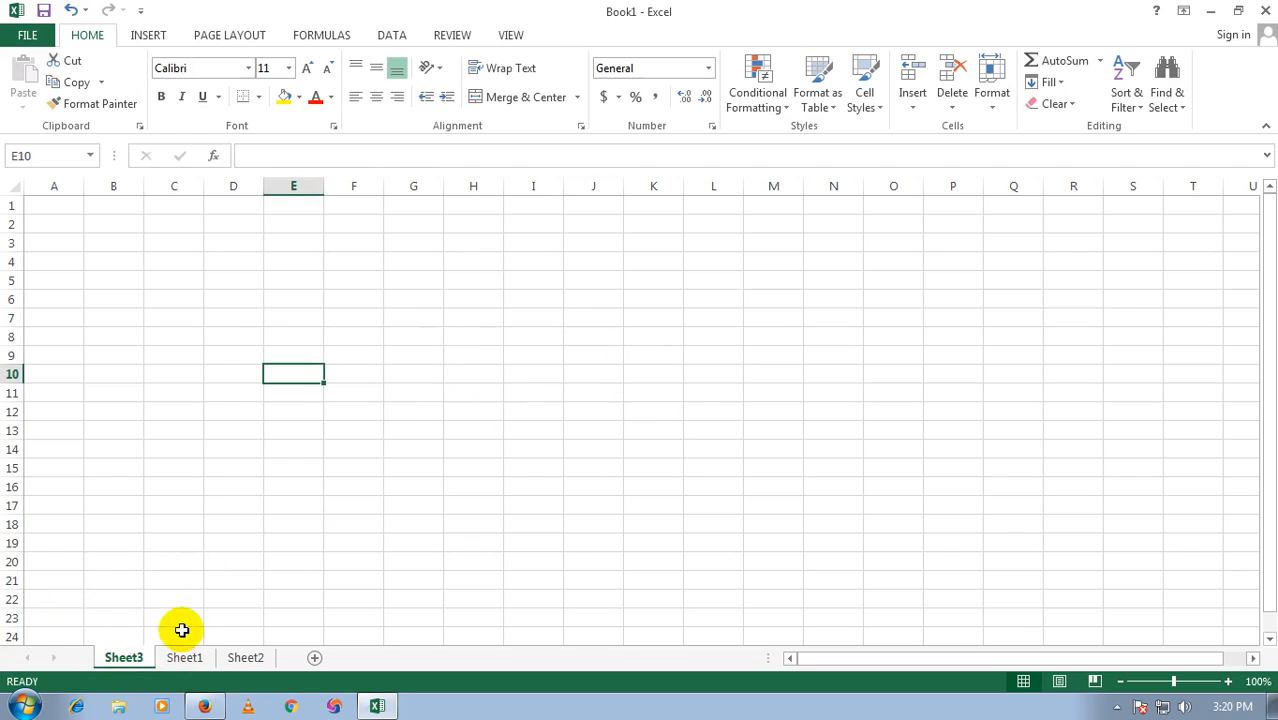
click(187, 661)
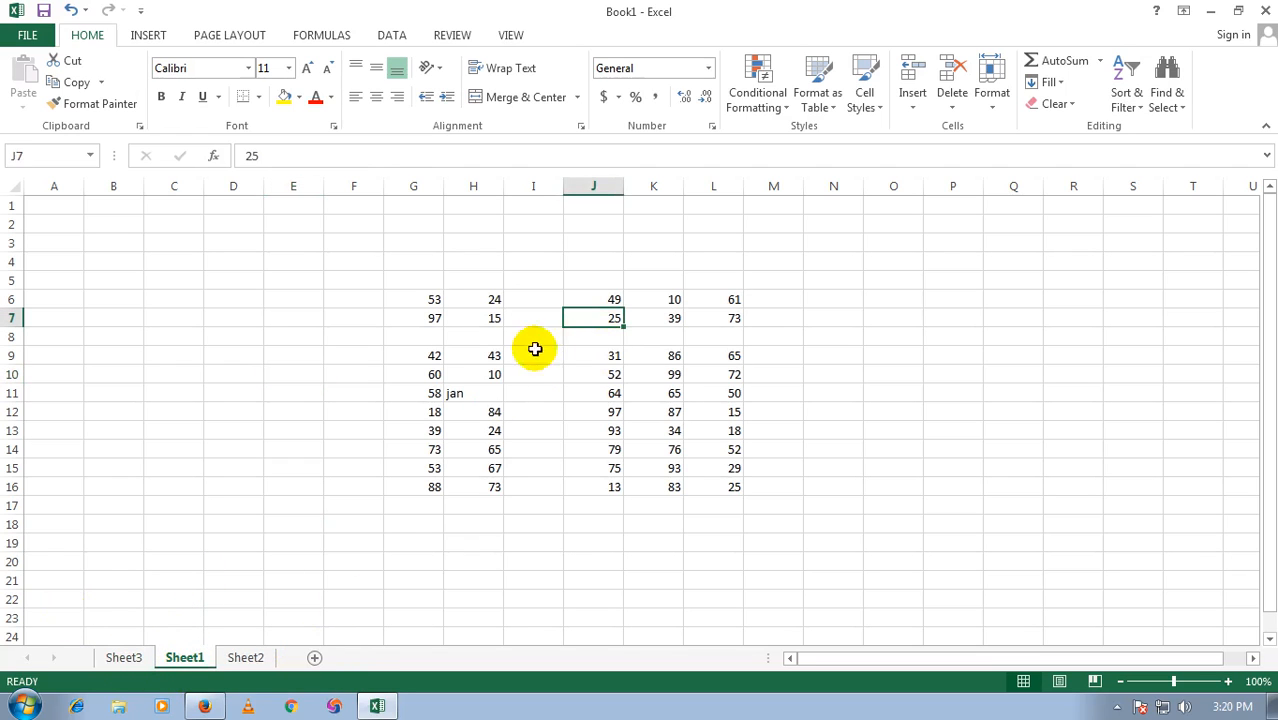
click(466, 372)
click(486, 357)
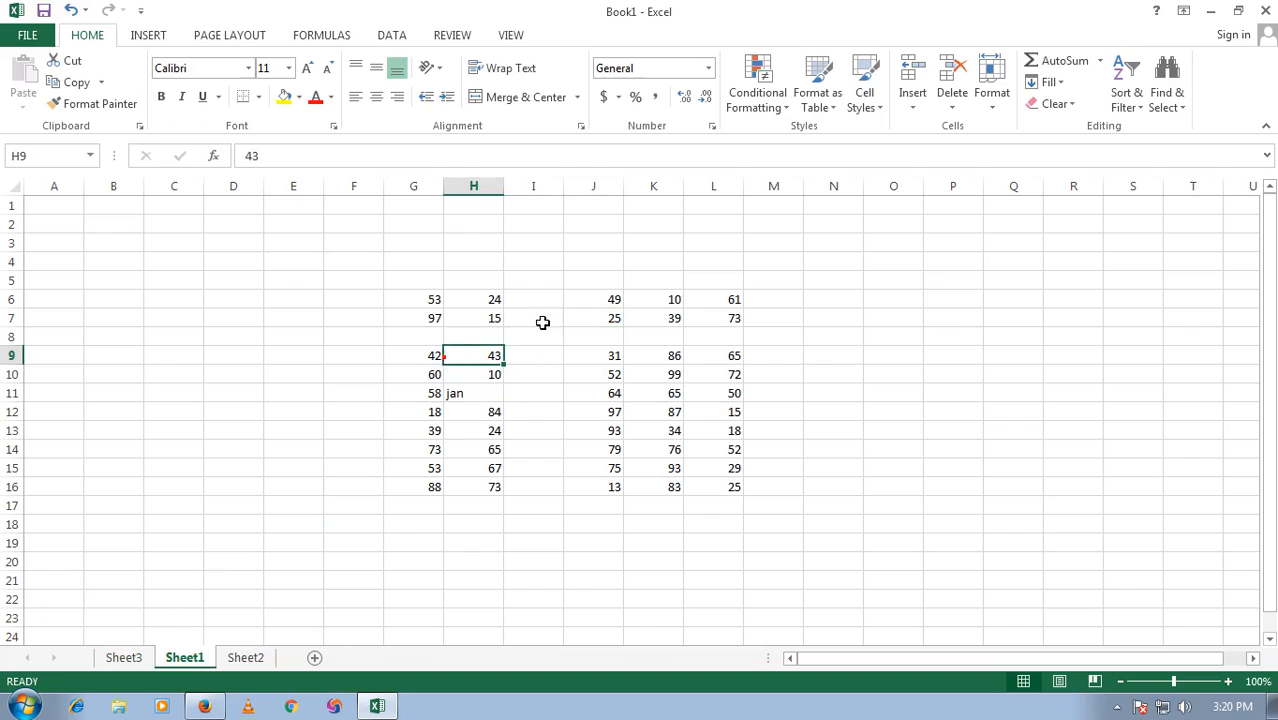
click(913, 104)
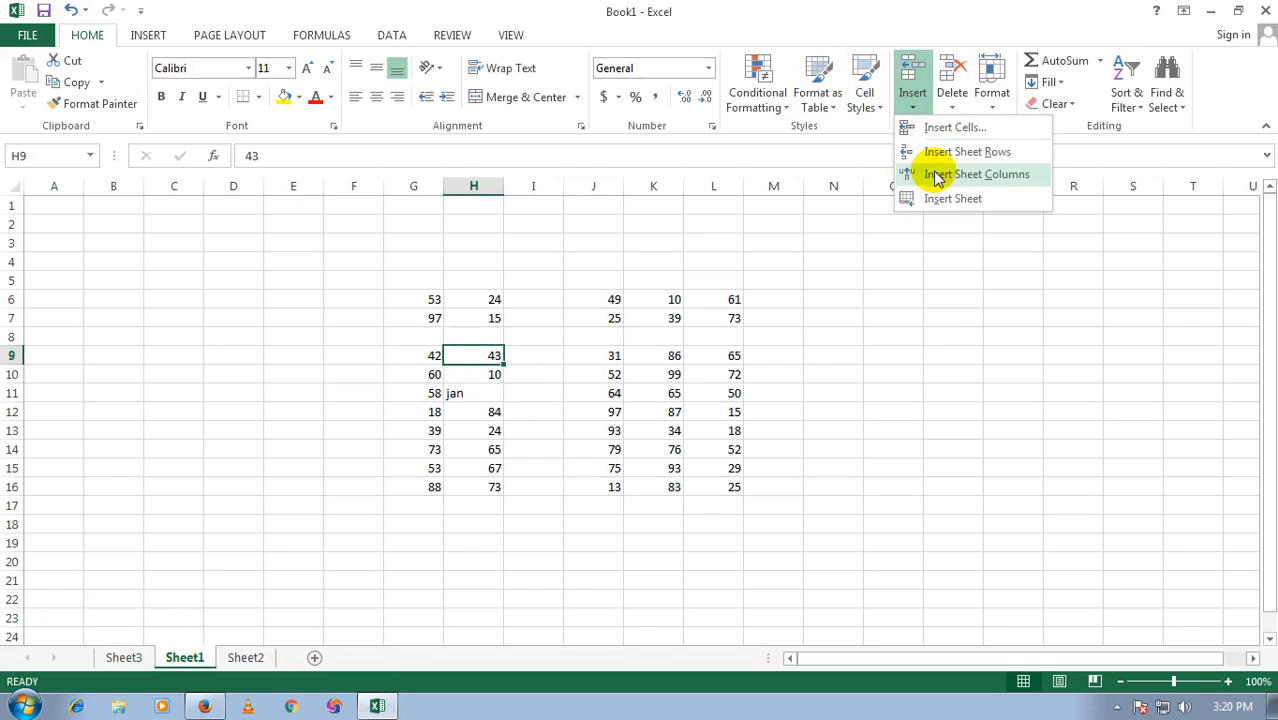
click(407, 285)
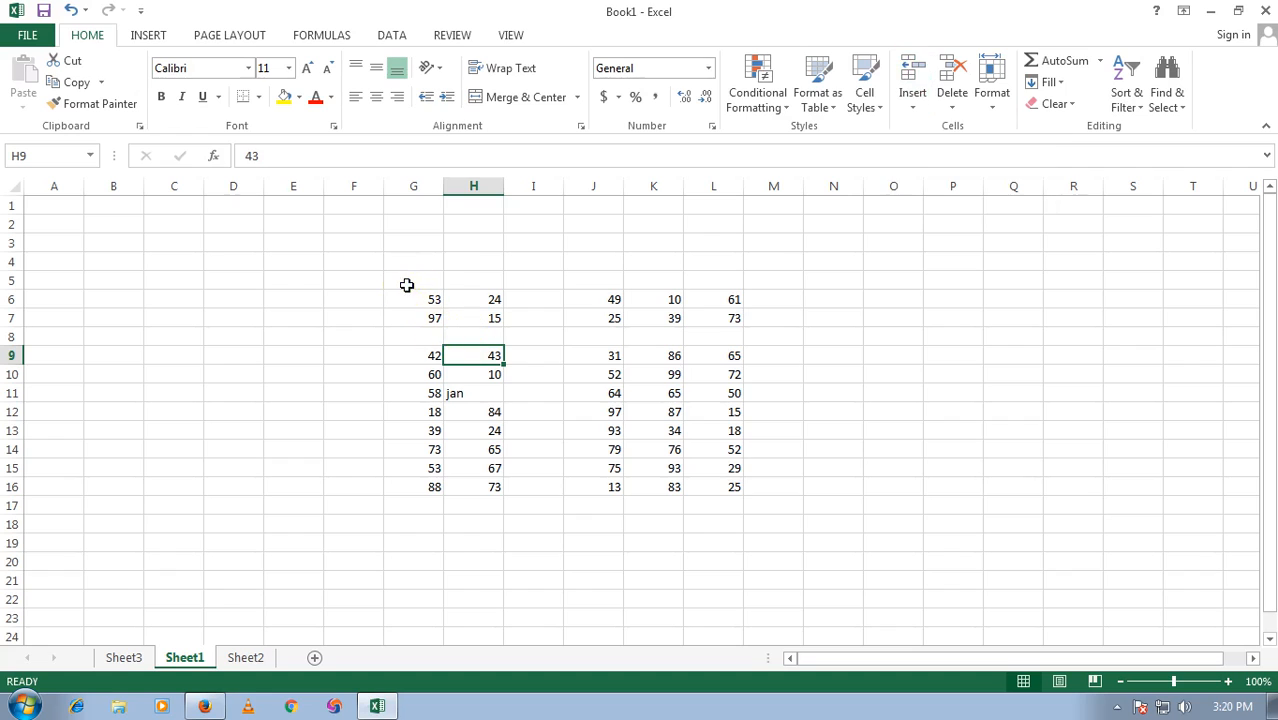
- Insert a single blank cell at G6 with the Shift cells down option
click(413, 298)
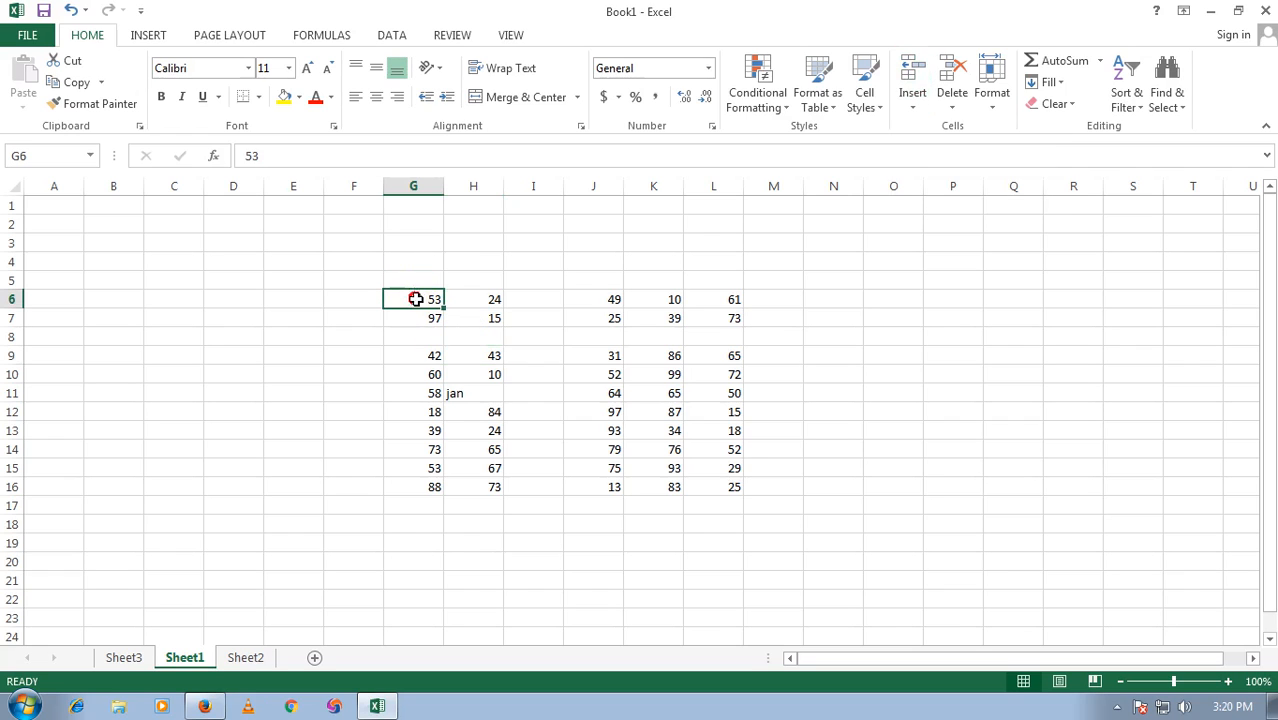
click(909, 108)
click(933, 126)
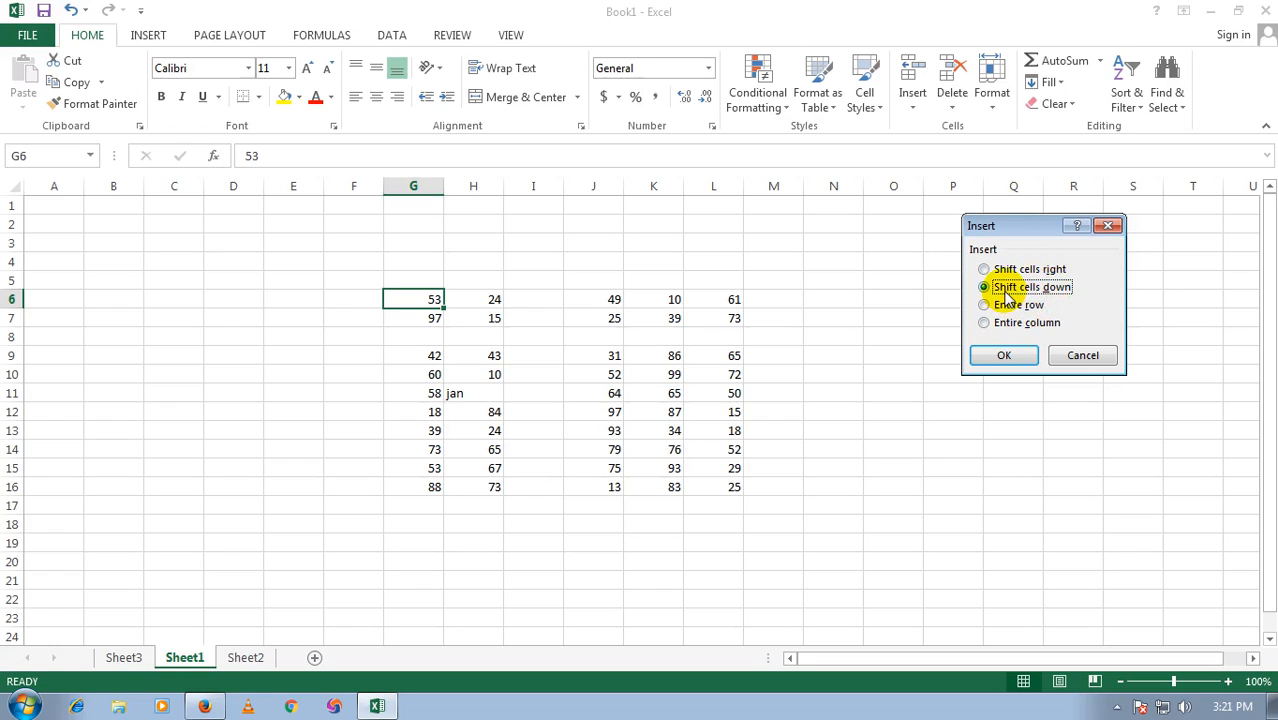
click(993, 357)
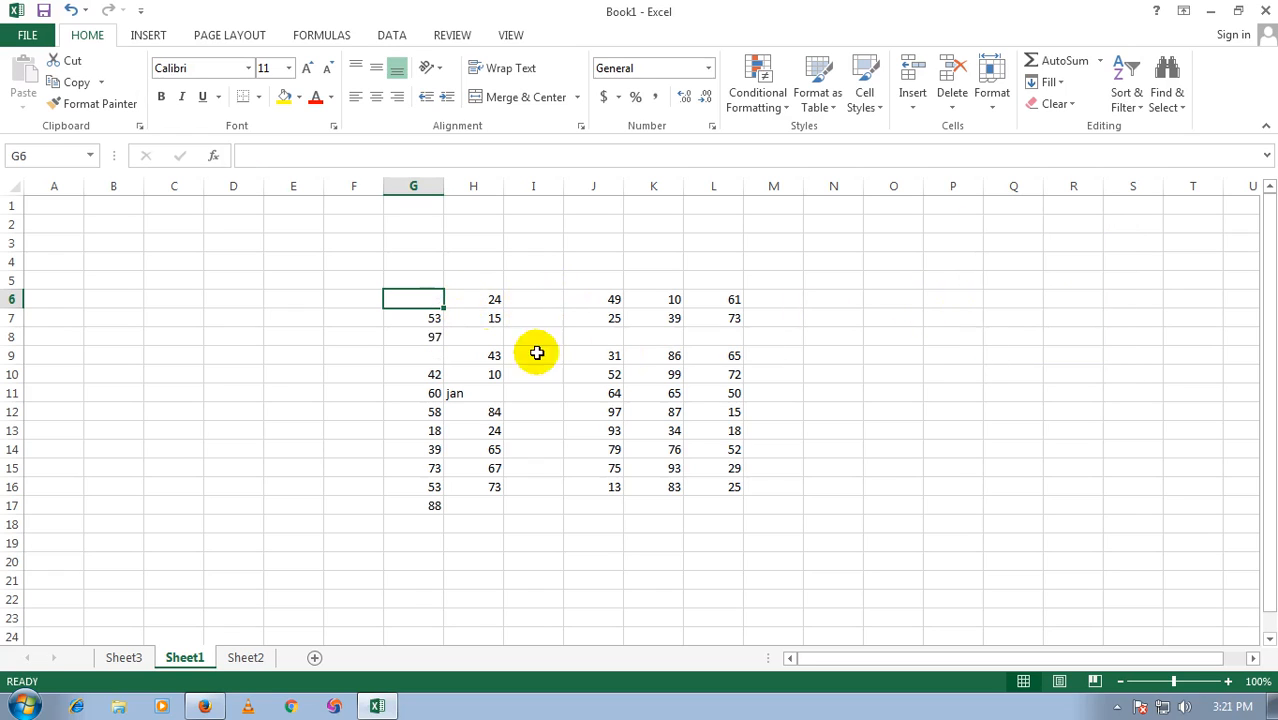
click(428, 505)
click(424, 305)
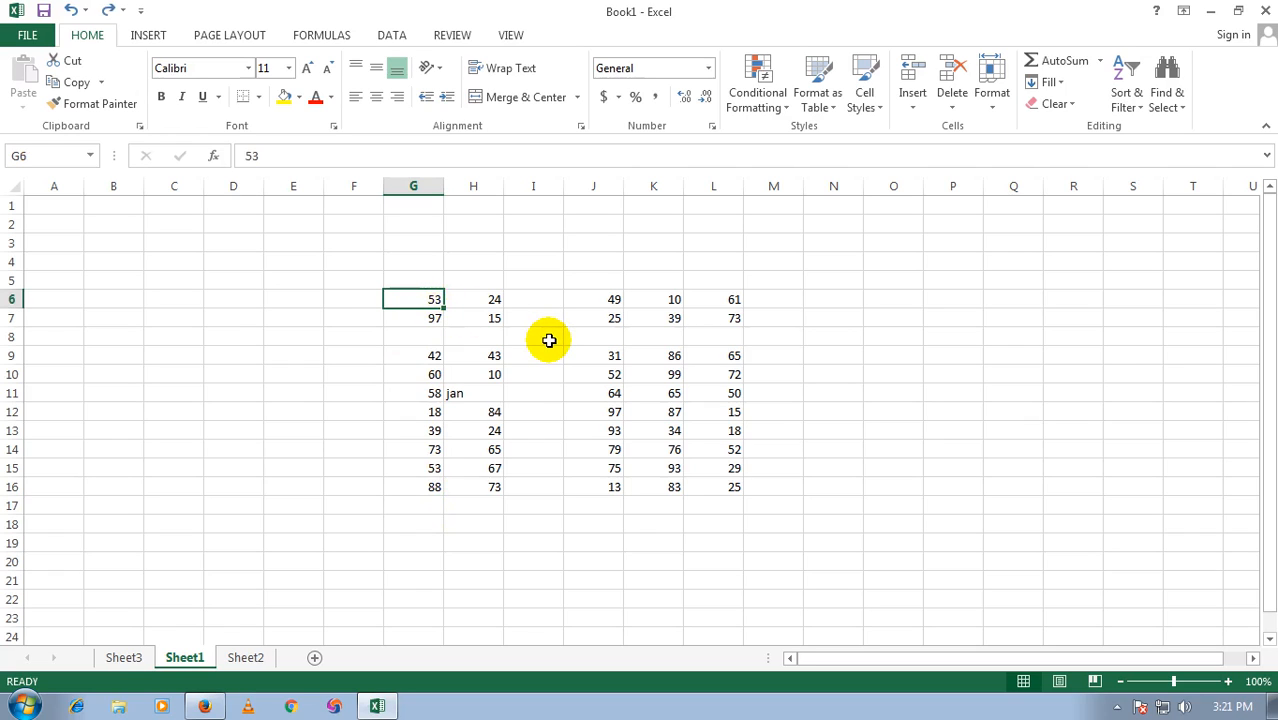
- Delete the empty sheet column I between the number columns
click(500, 311)
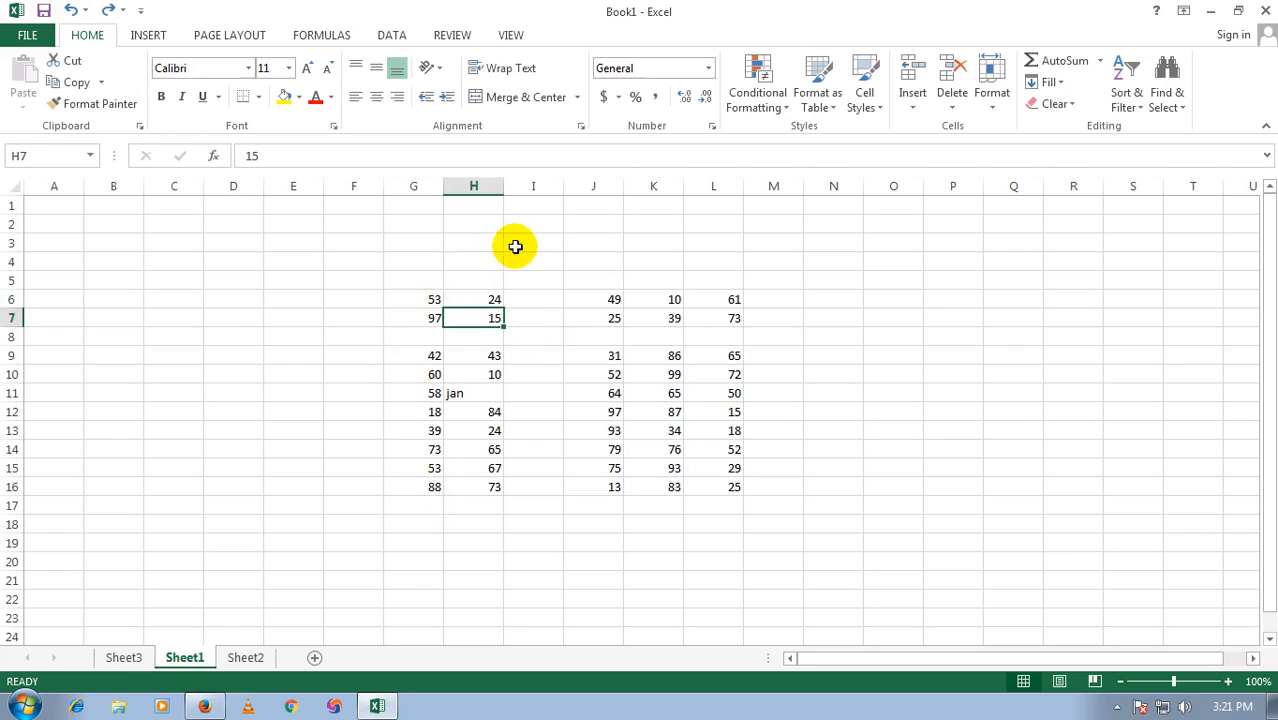
click(509, 246)
click(541, 209)
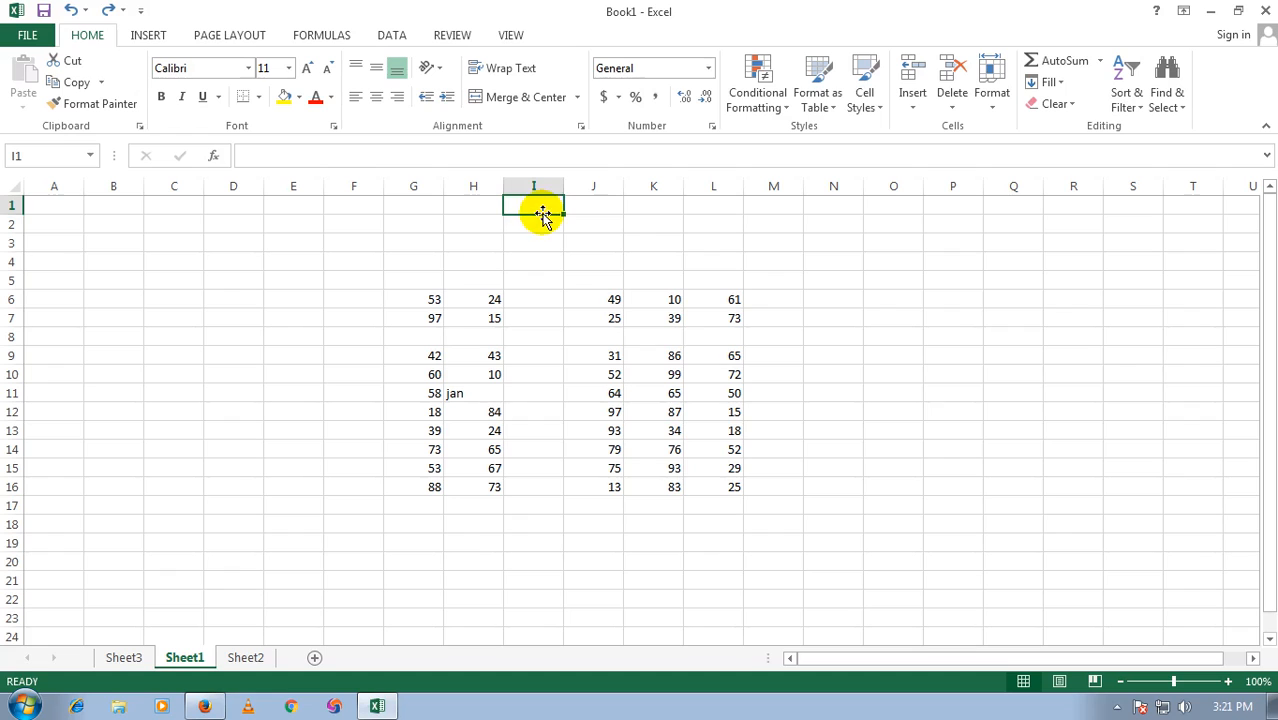
click(535, 258)
click(951, 110)
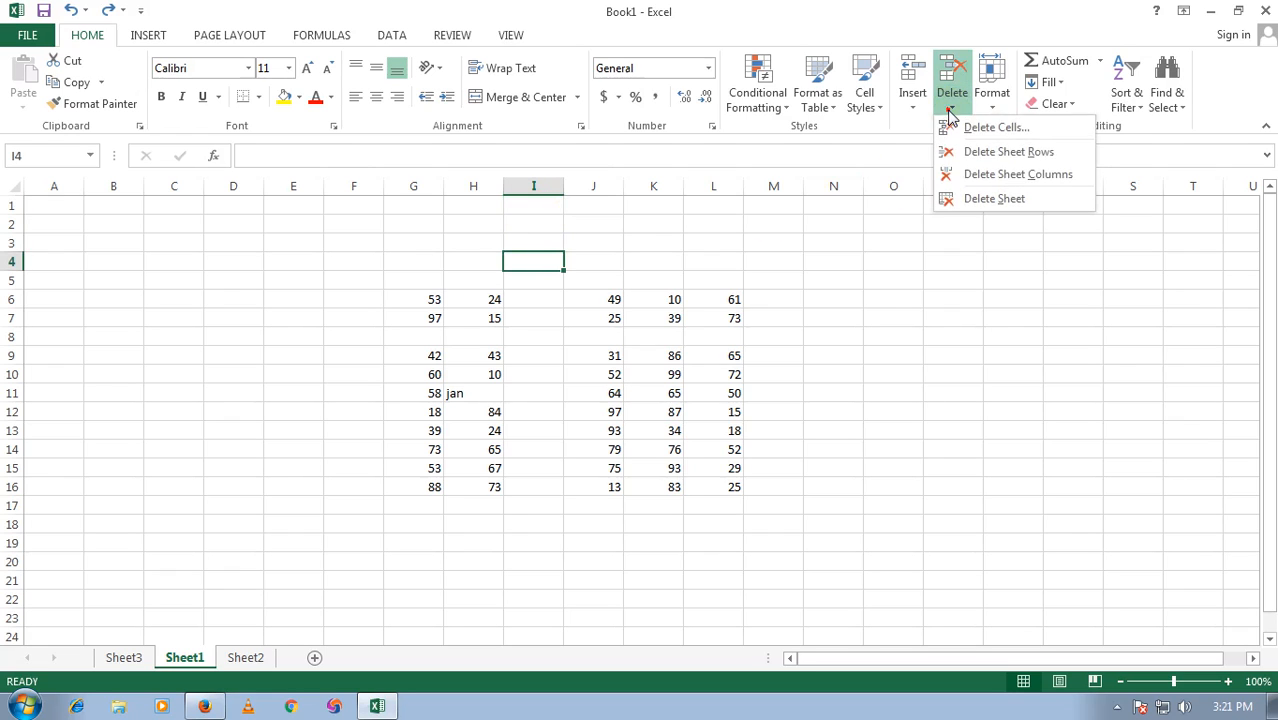
click(980, 176)
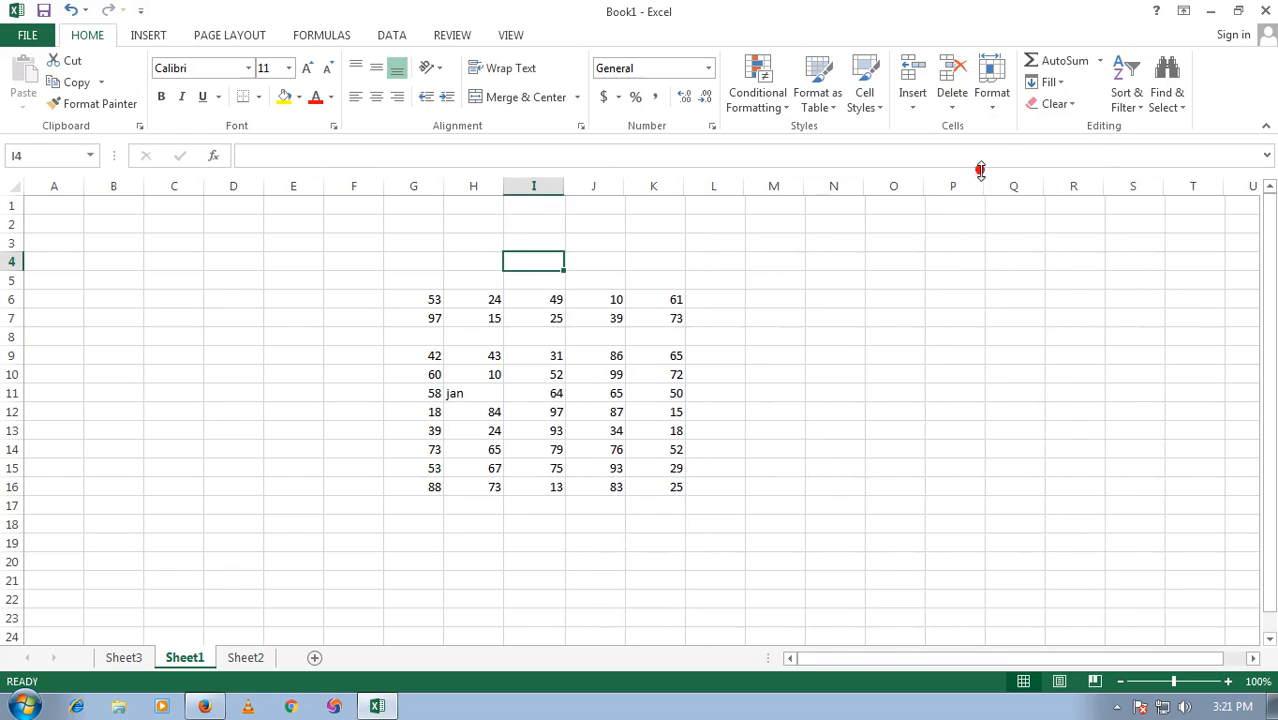
- Delete the empty sheet row 8 within the number data
click(406, 339)
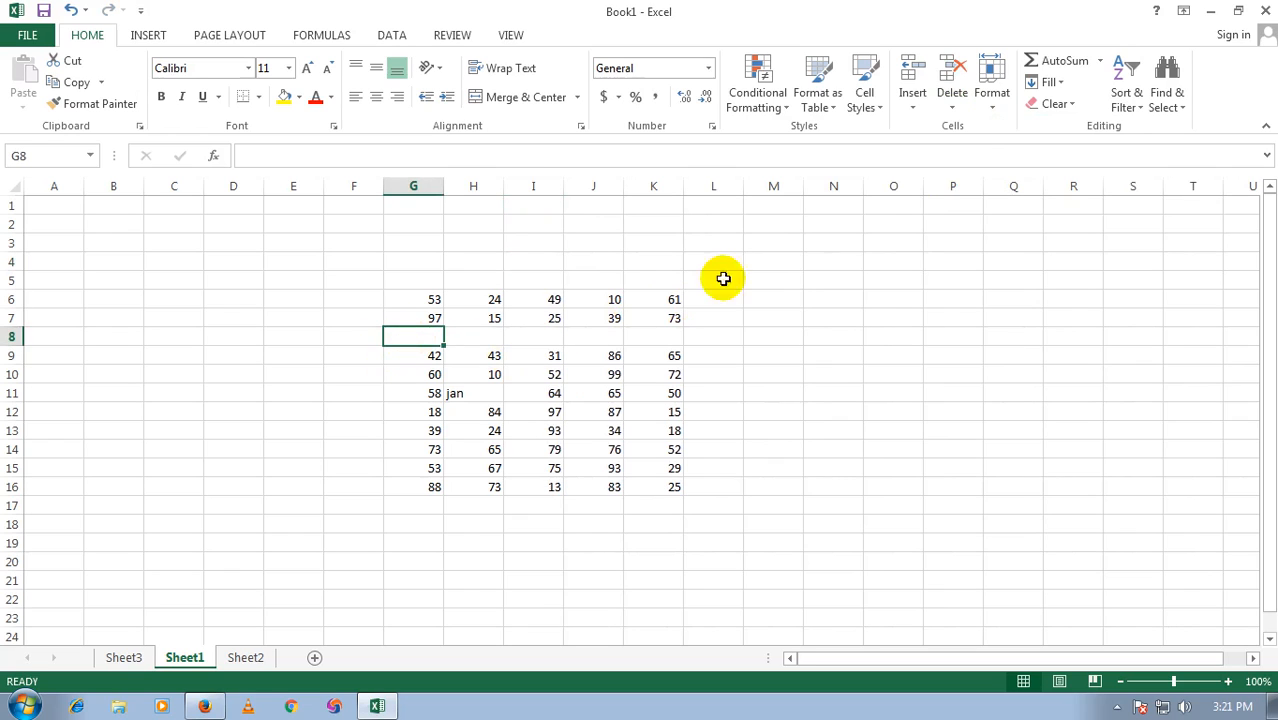
click(951, 108)
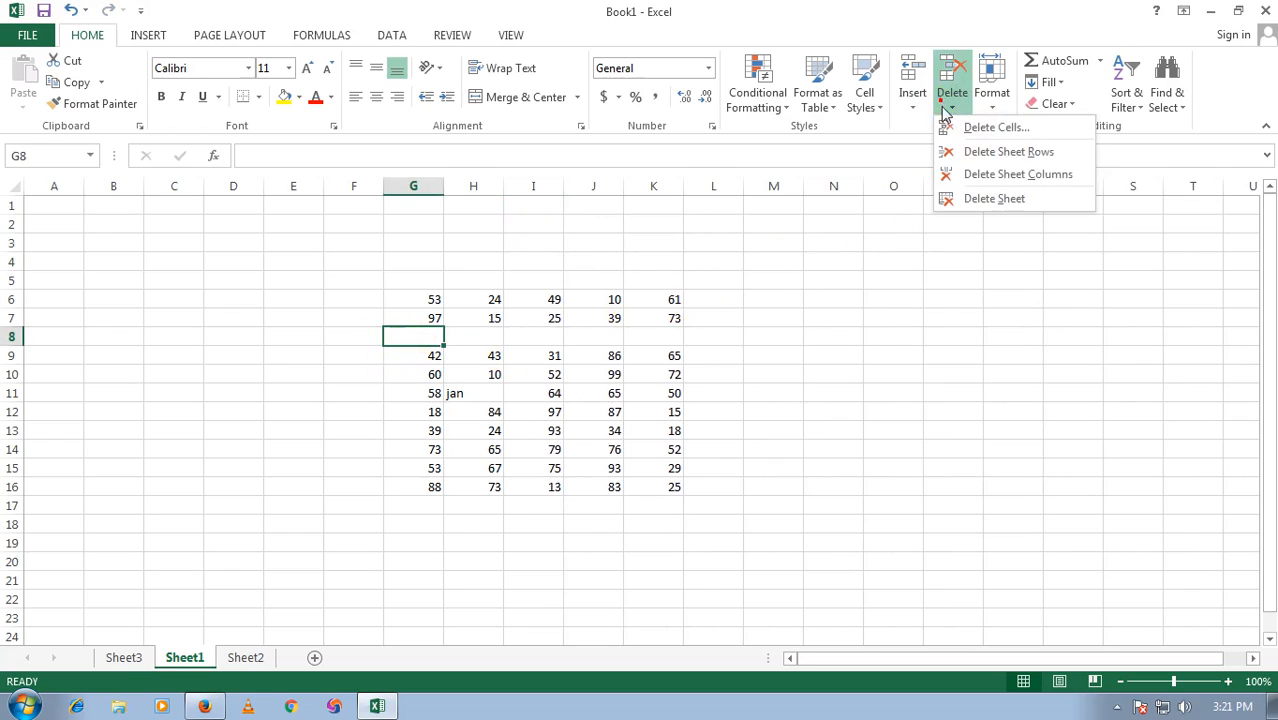
click(987, 155)
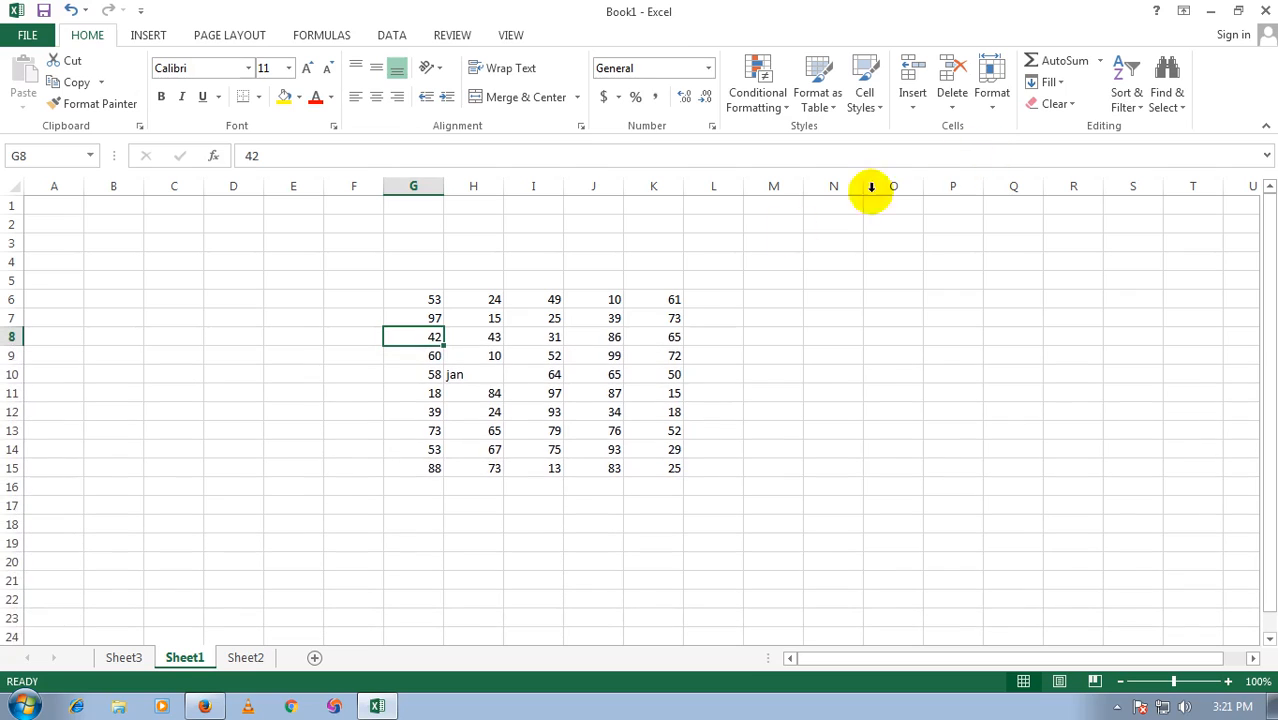
- Delete the Sheet2 worksheet and go back to the data on Sheet1
click(248, 657)
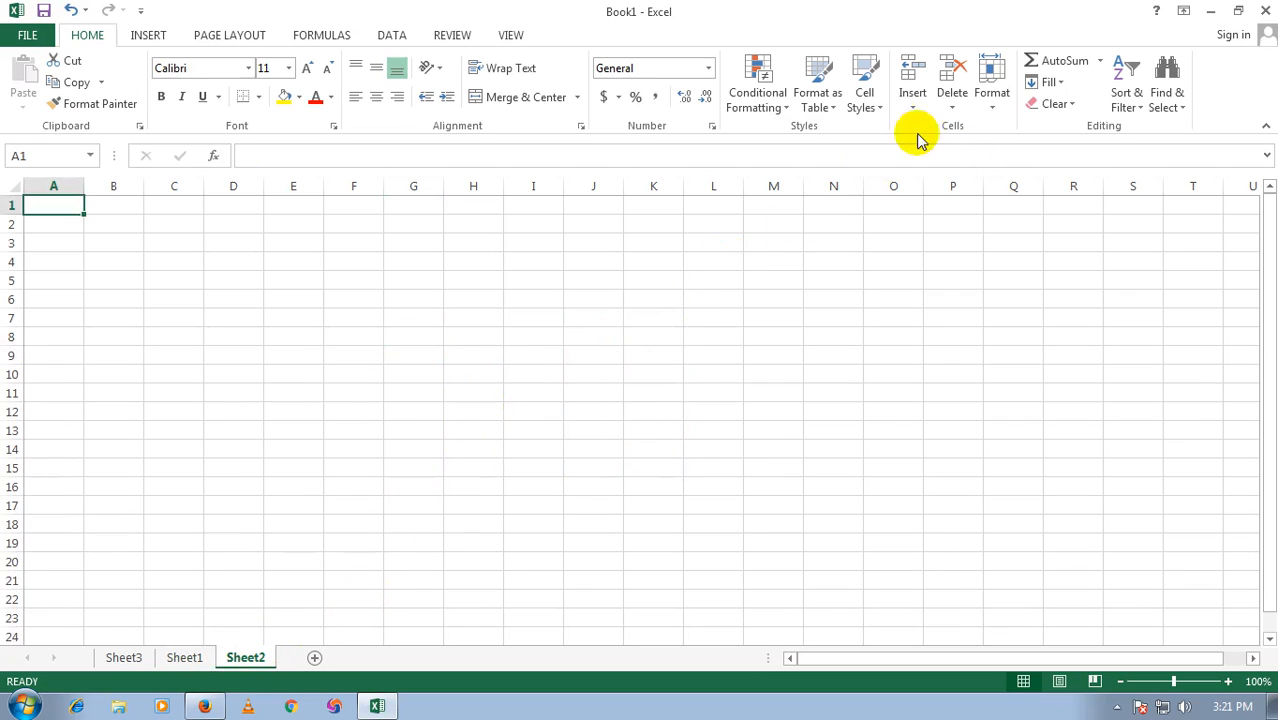
click(951, 108)
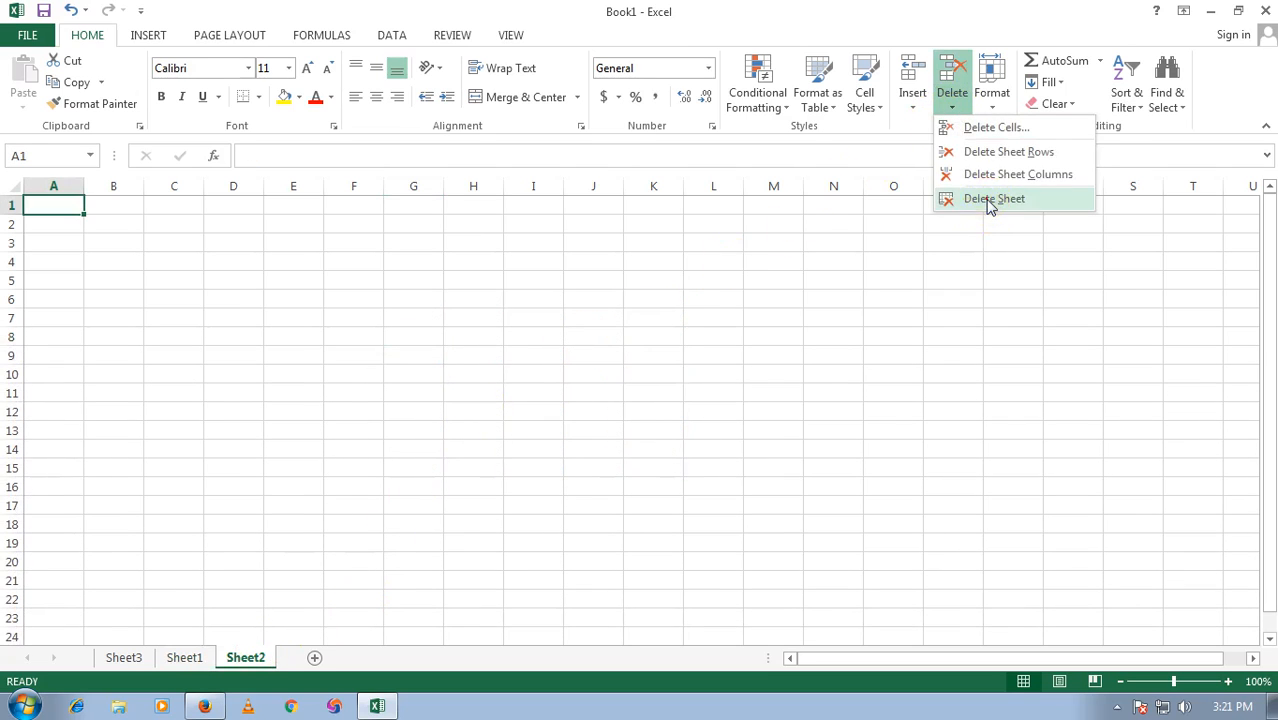
click(990, 202)
click(124, 657)
click(170, 657)
click(510, 378)
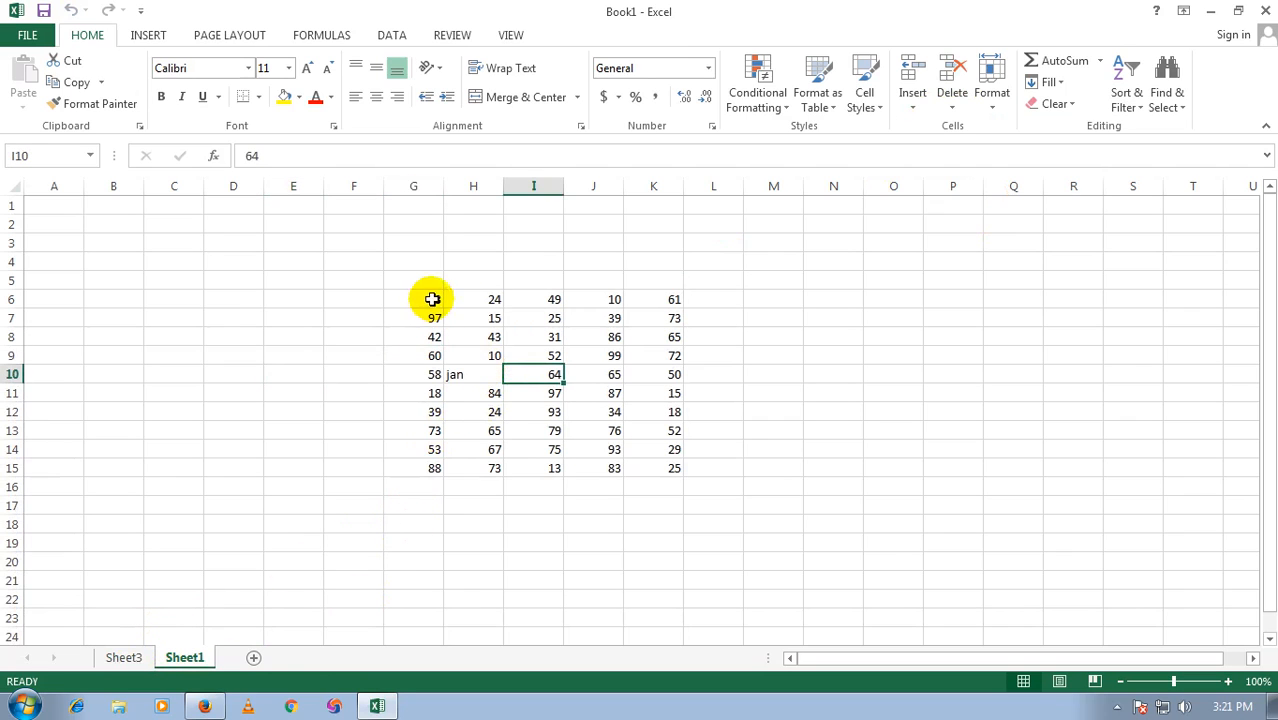
- Select the whole of column I and insert a blank column in front of it
click(528, 319)
click(522, 187)
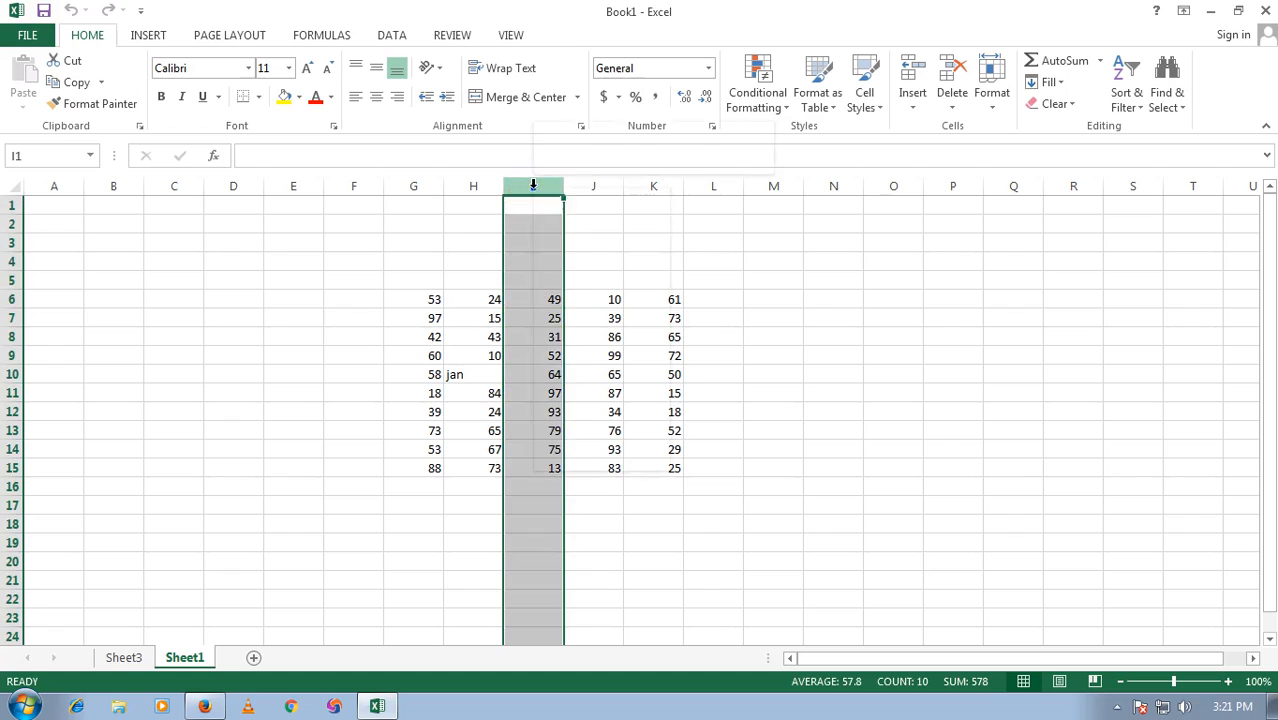
right_click(535, 188)
click(585, 322)
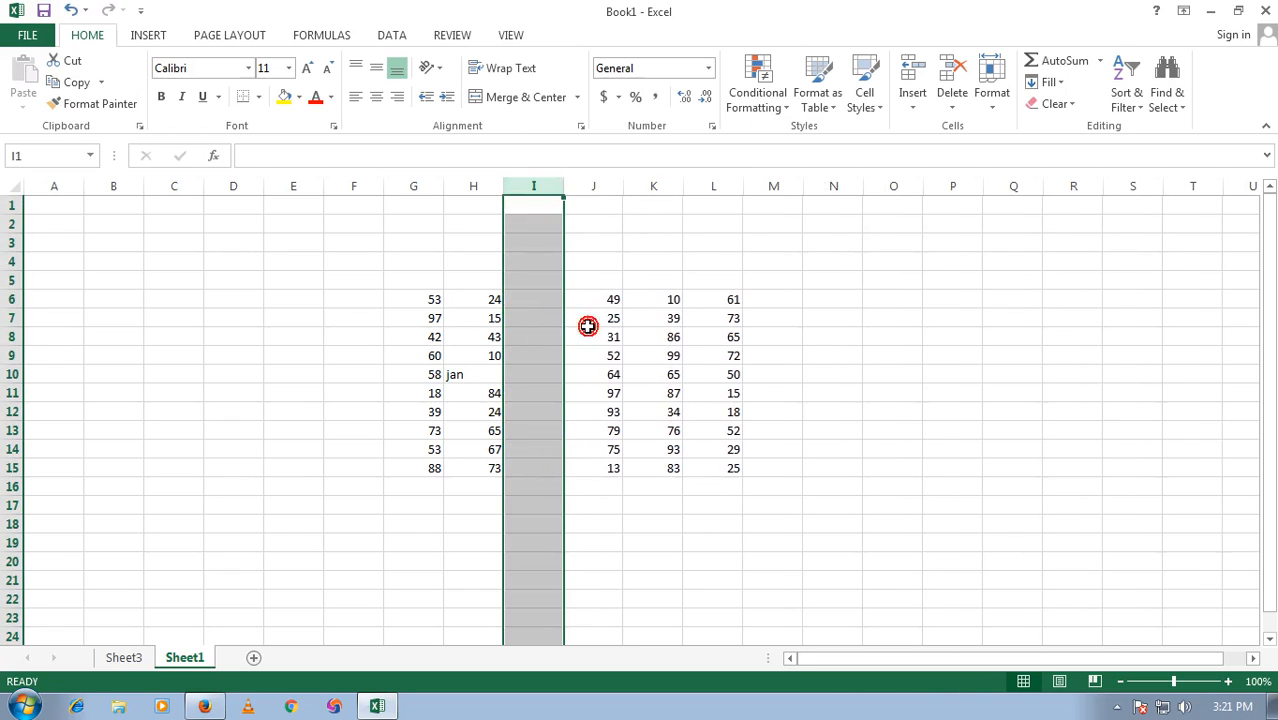
- Insert a blank sheet row above row 10, the row containing "jan"
click(589, 280)
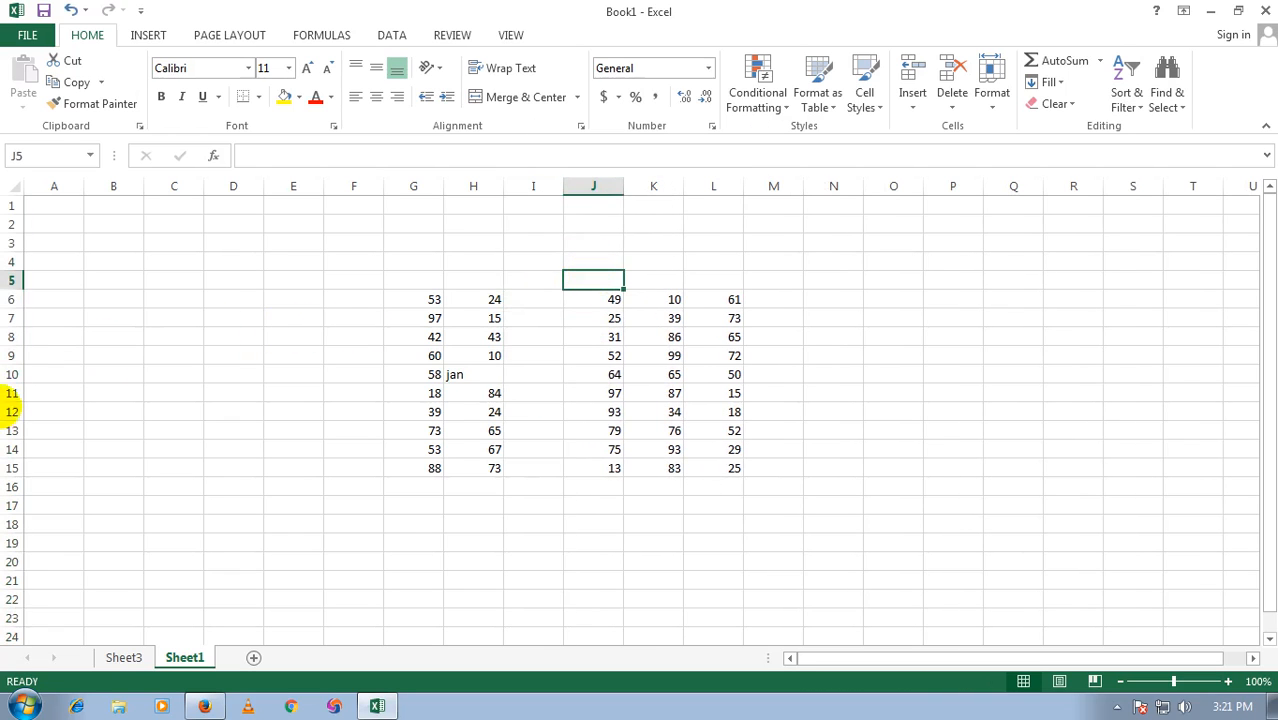
click(8, 375)
right_click(8, 375)
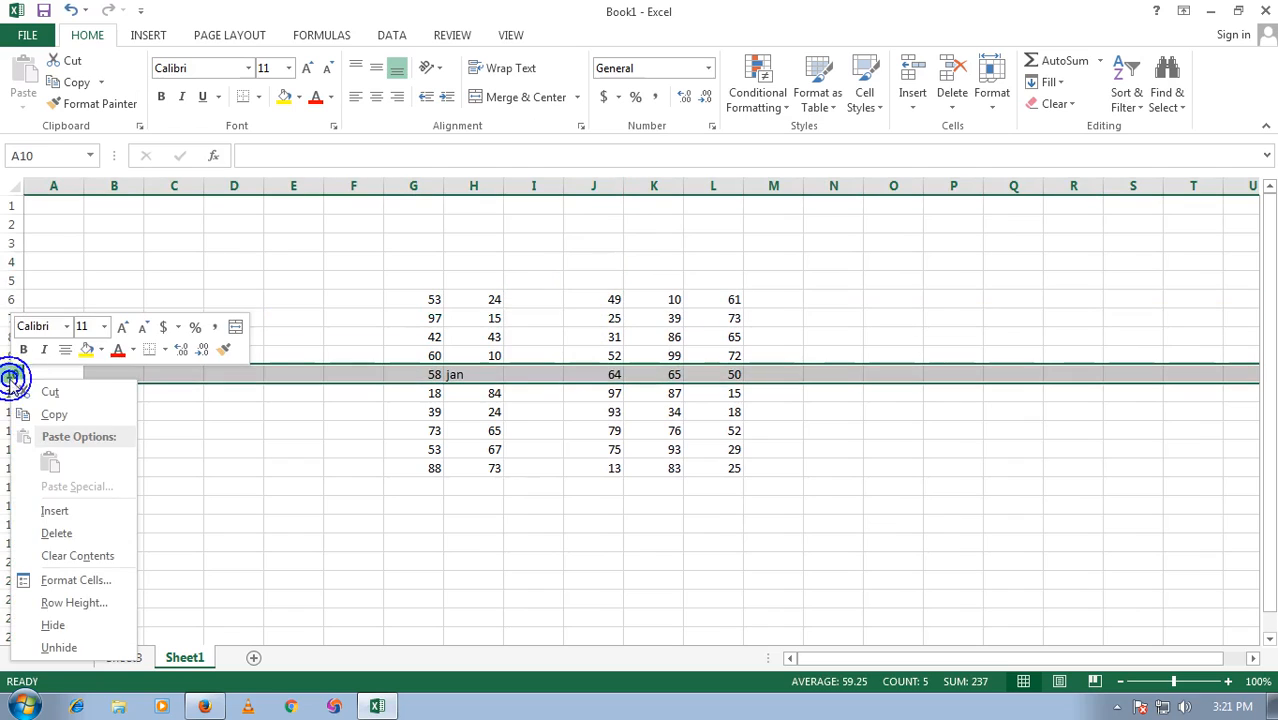
click(41, 507)
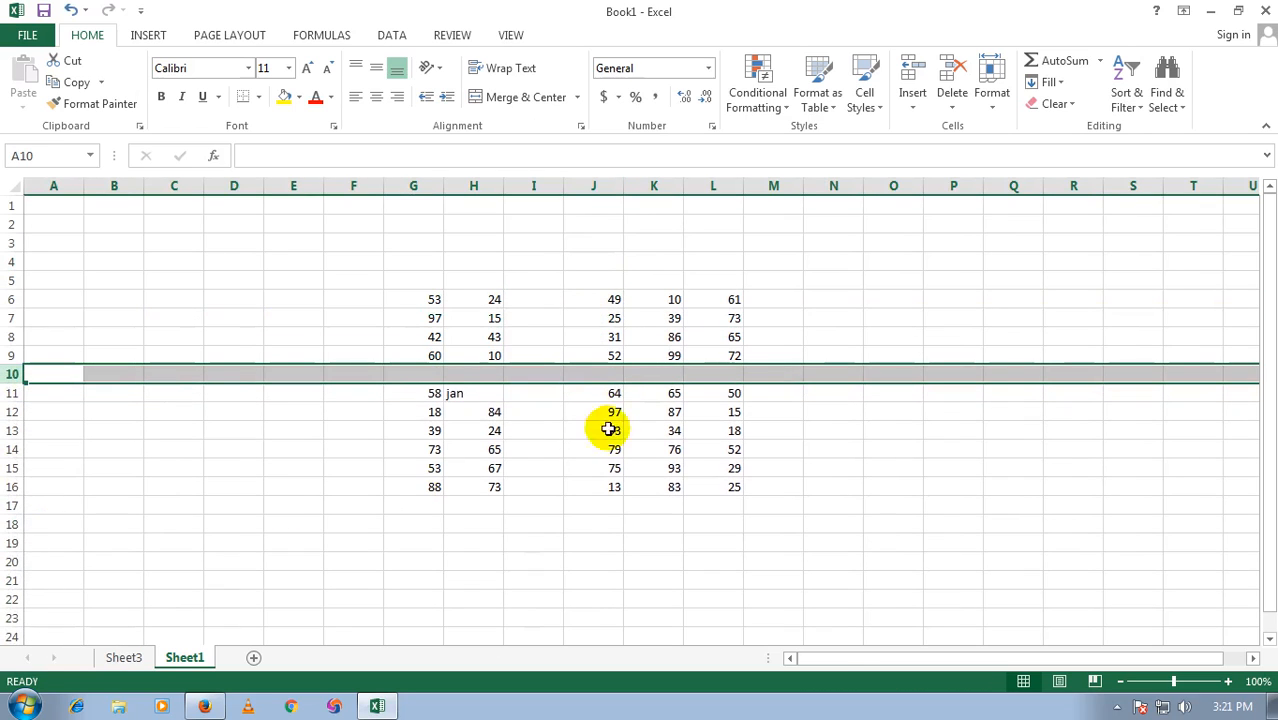
- Delete the empty column I and the empty row 10 from the number data
right_click(546, 188)
click(598, 346)
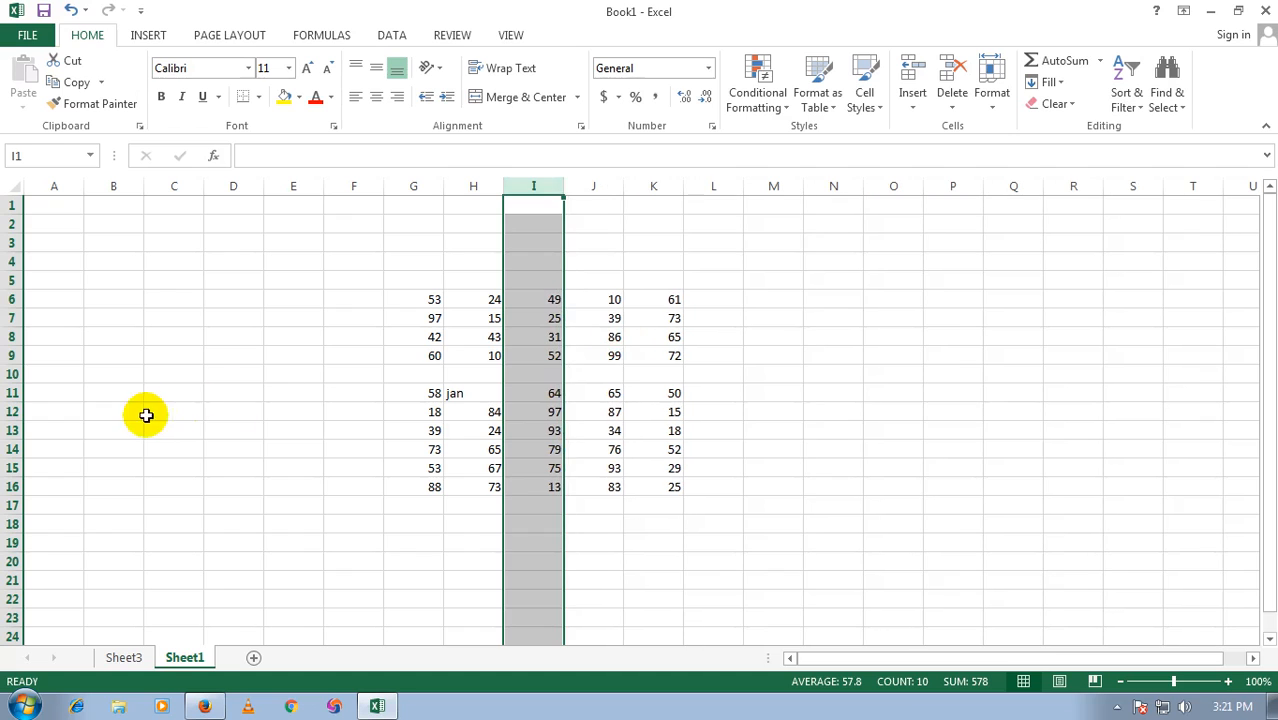
click(296, 386)
right_click(8, 375)
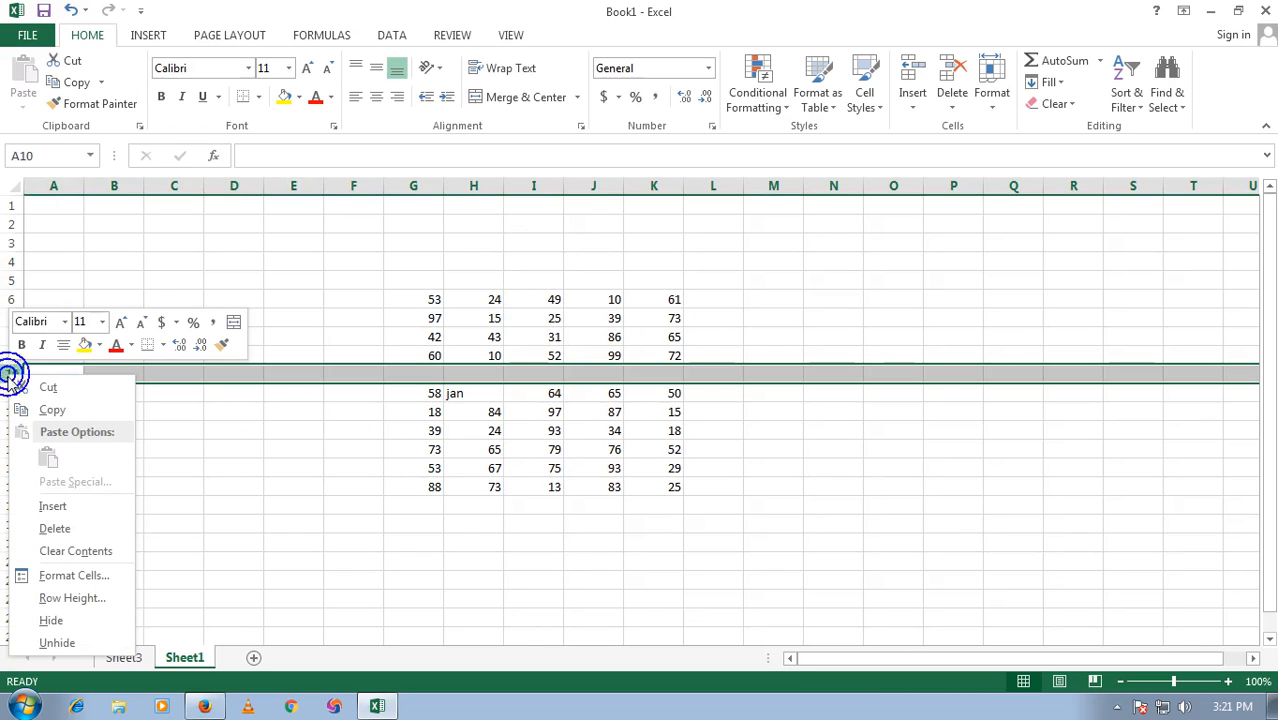
click(73, 530)
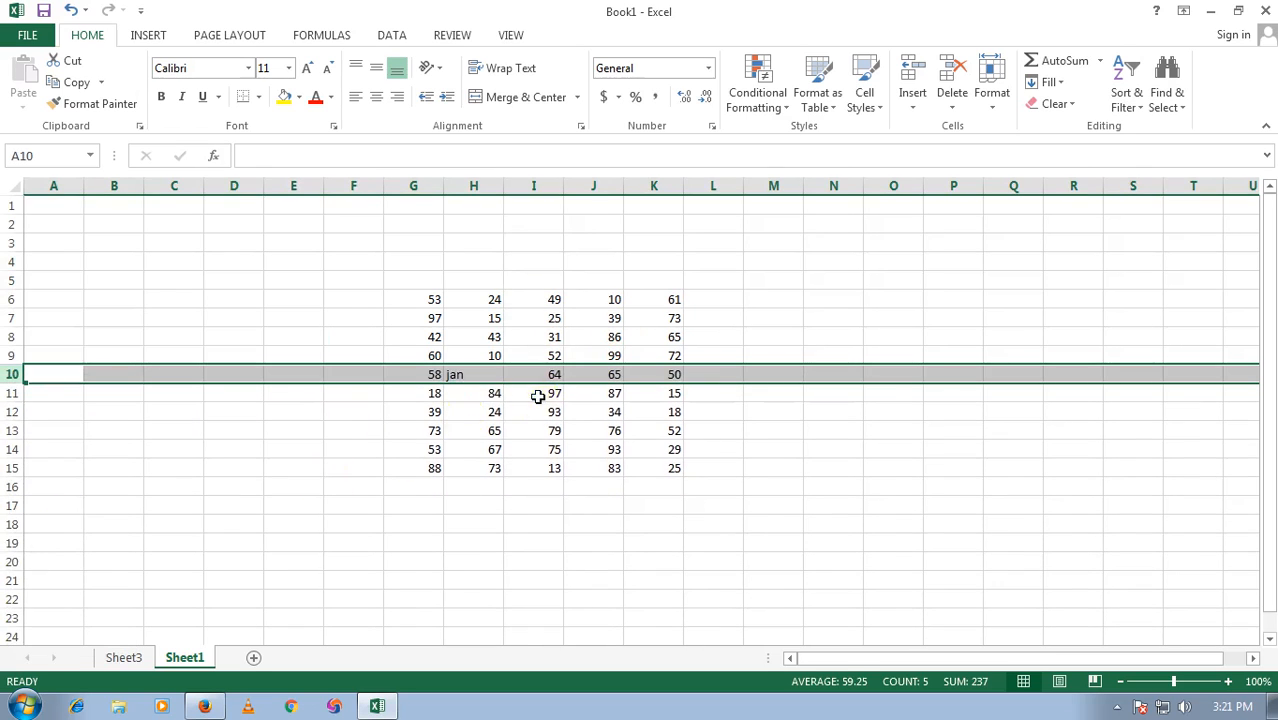
click(536, 395)
click(569, 350)
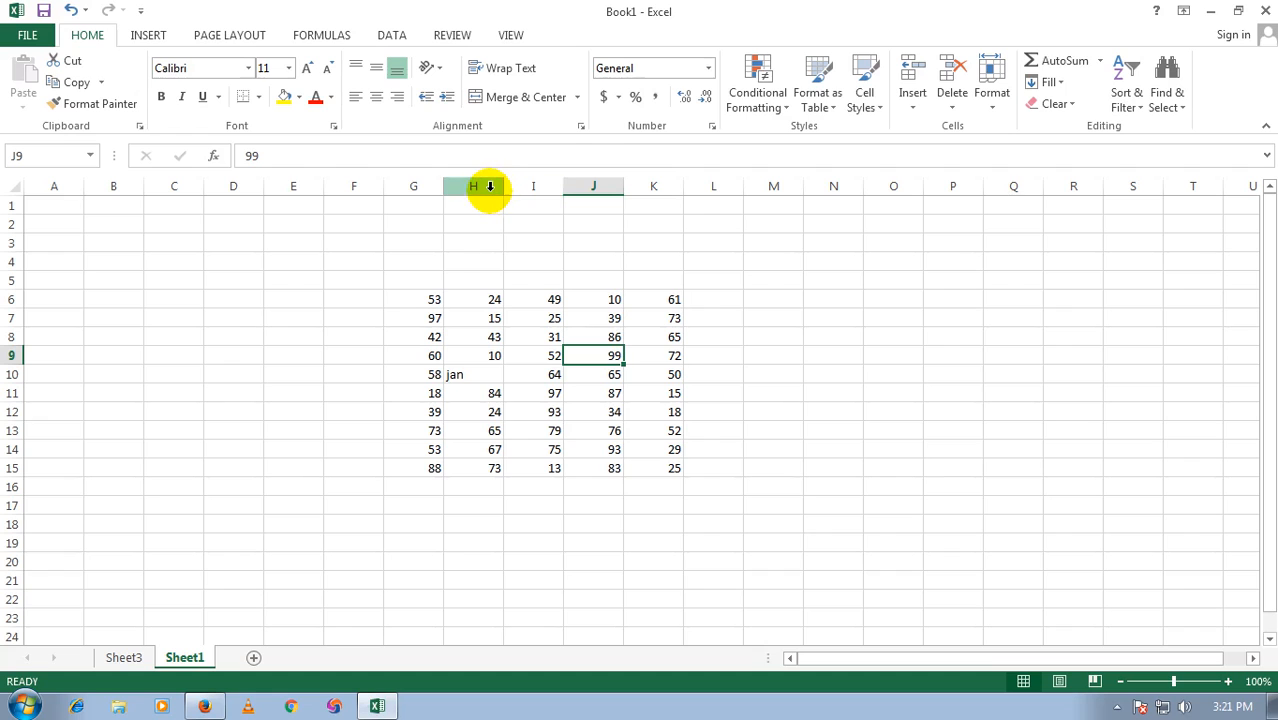
- Select columns H to K and insert four blank columns in front of them
drag(480, 190, 650, 195)
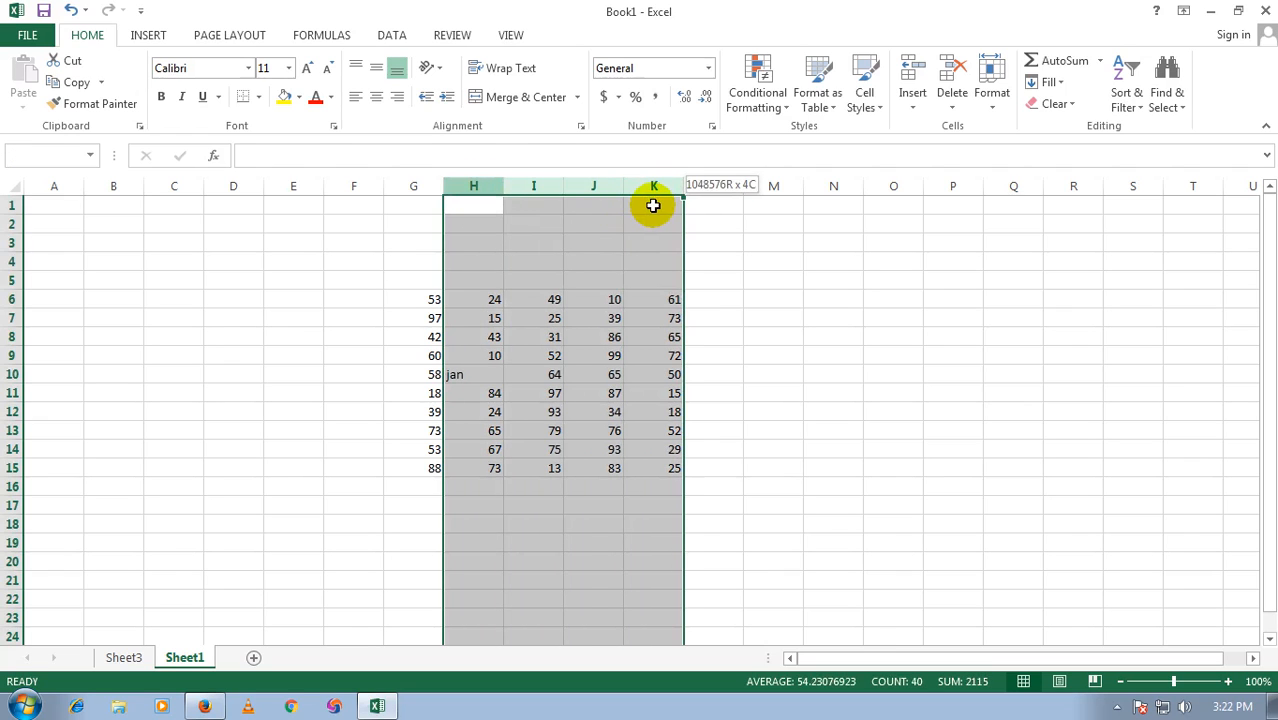
right_click(599, 186)
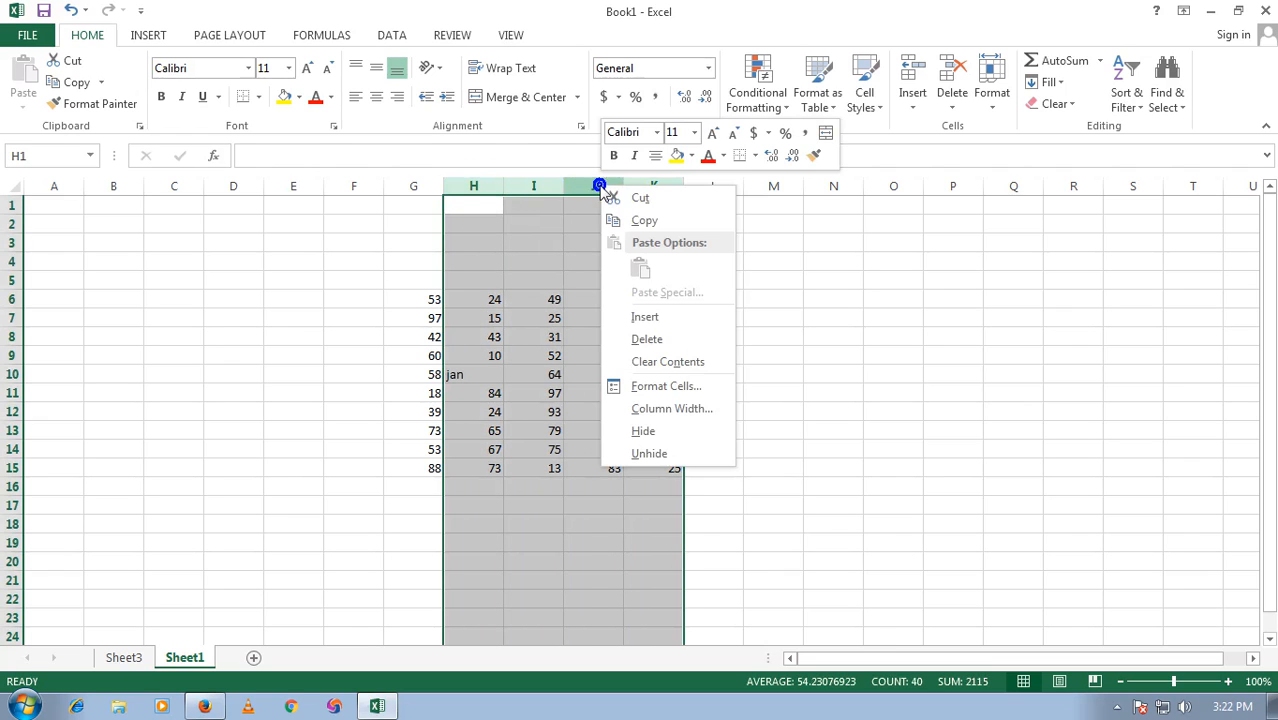
click(645, 318)
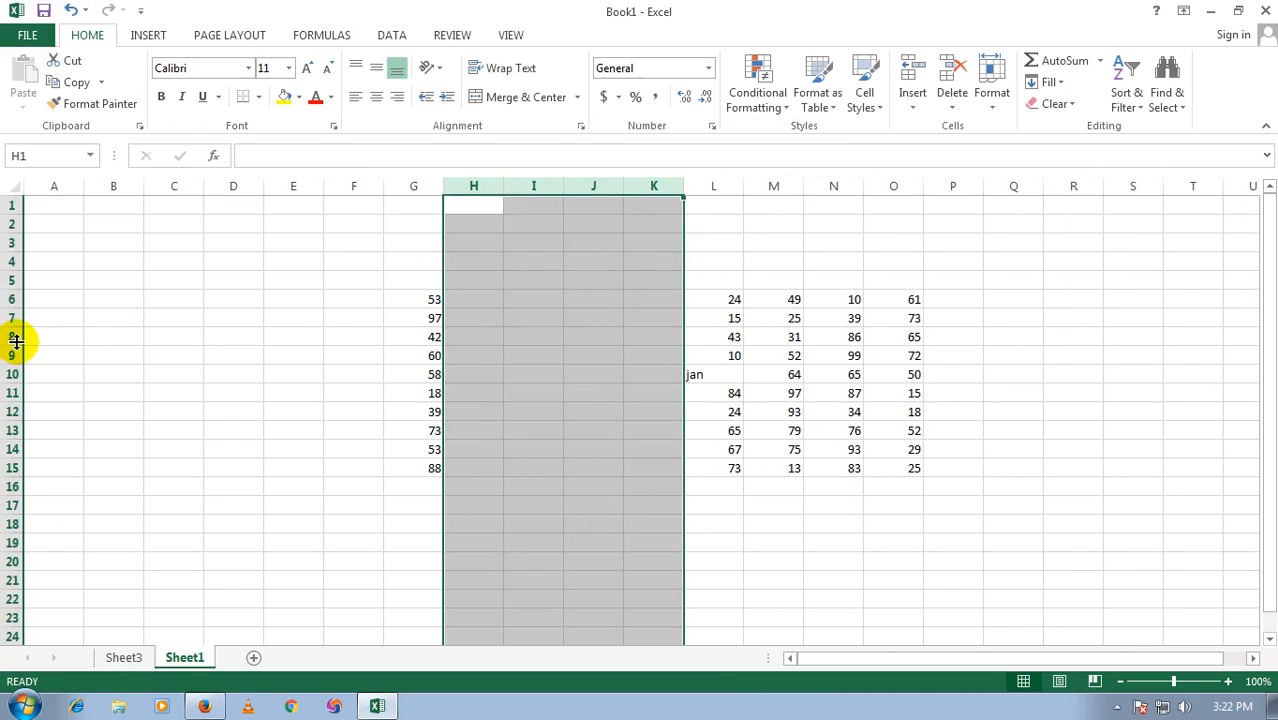
click(453, 394)
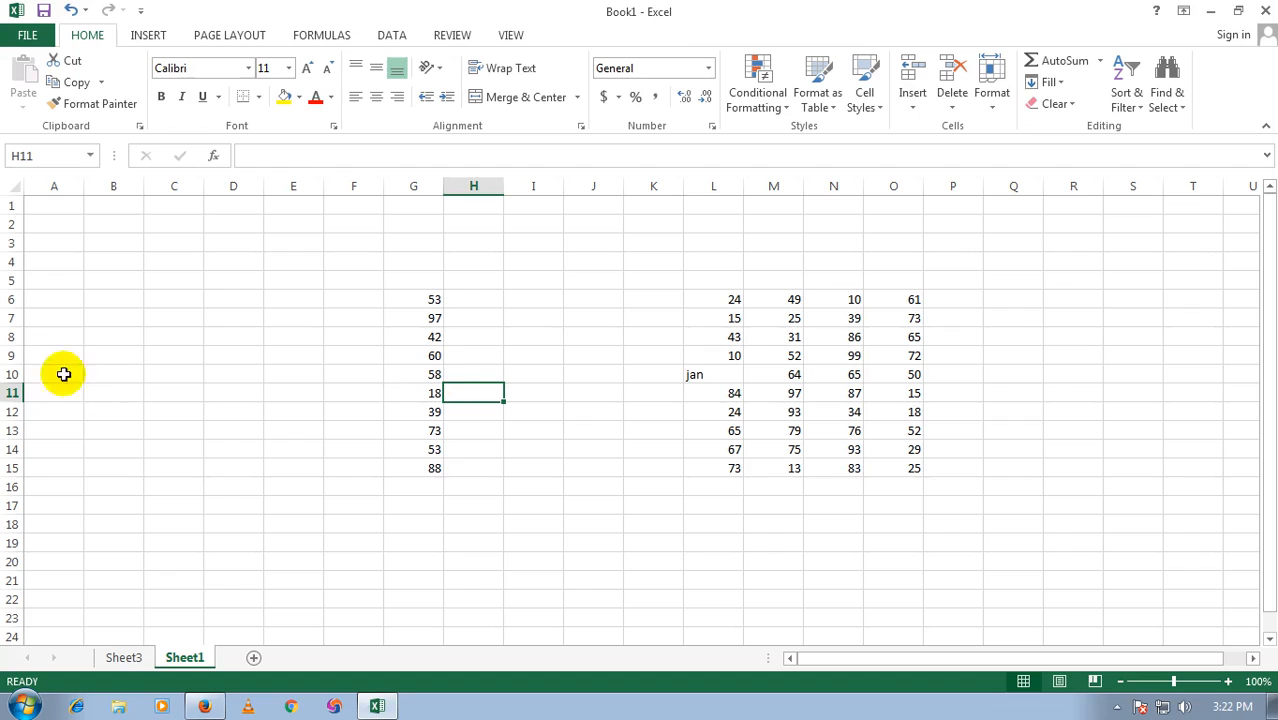
- Select rows 9 to 15 and insert seven blank rows above them
drag(12, 355, 16, 462)
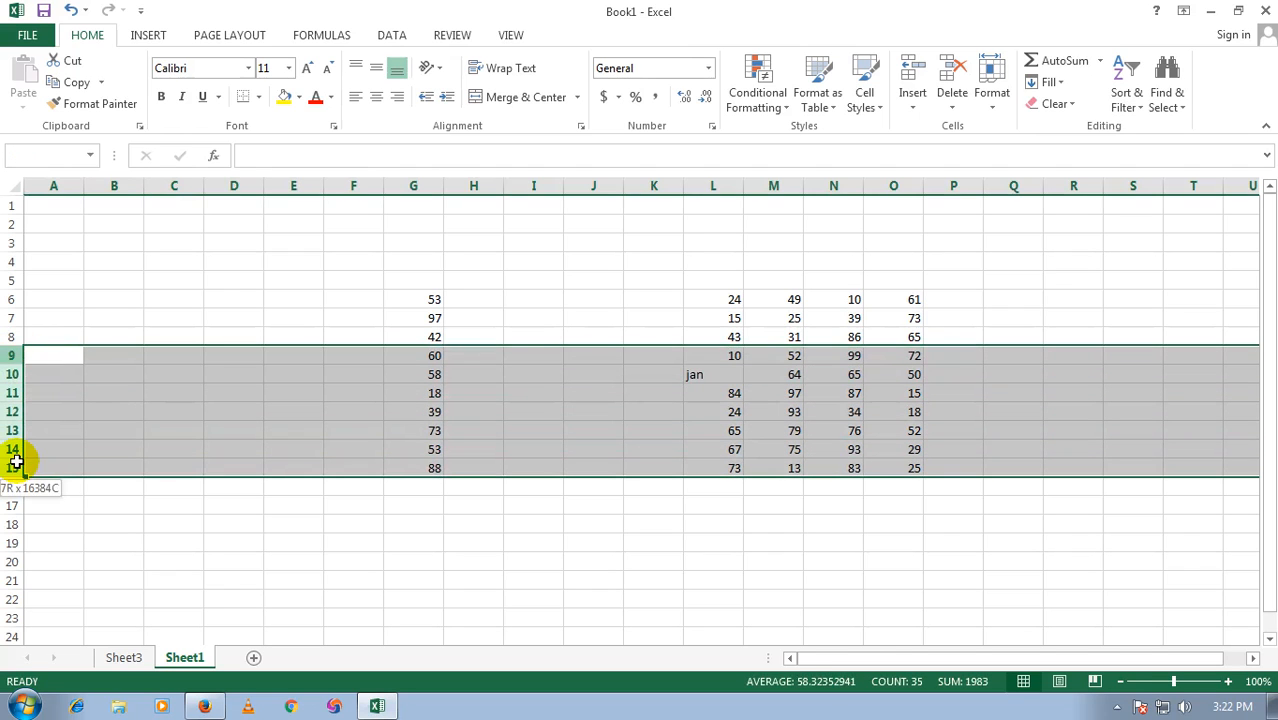
right_click(16, 462)
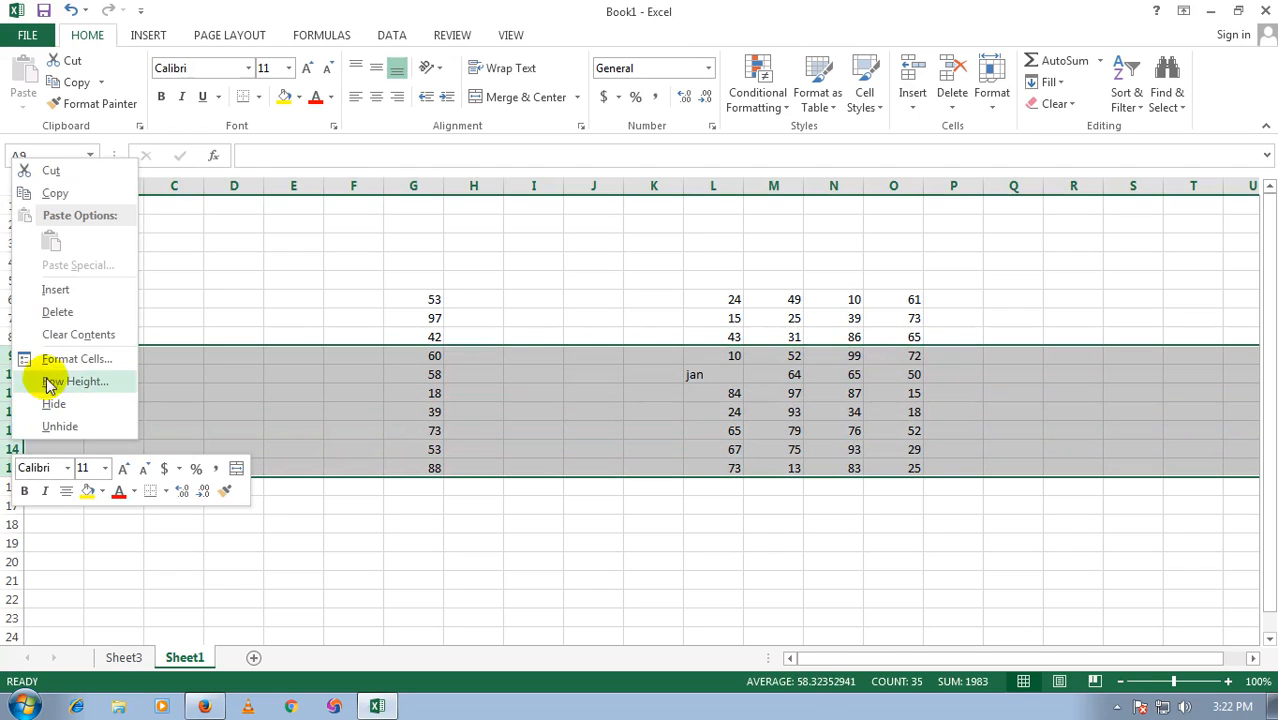
click(51, 292)
click(350, 432)
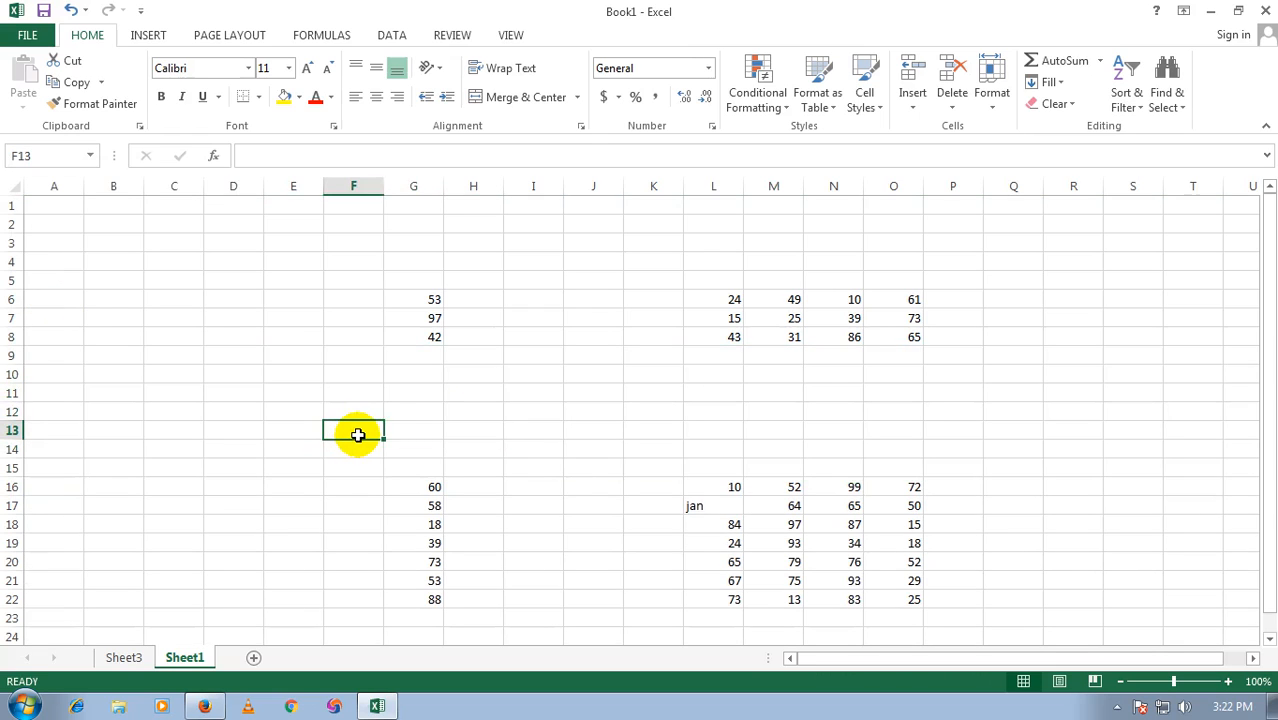
- Delete the four empty columns H to K
drag(474, 186, 658, 190)
right_click(658, 190)
click(718, 346)
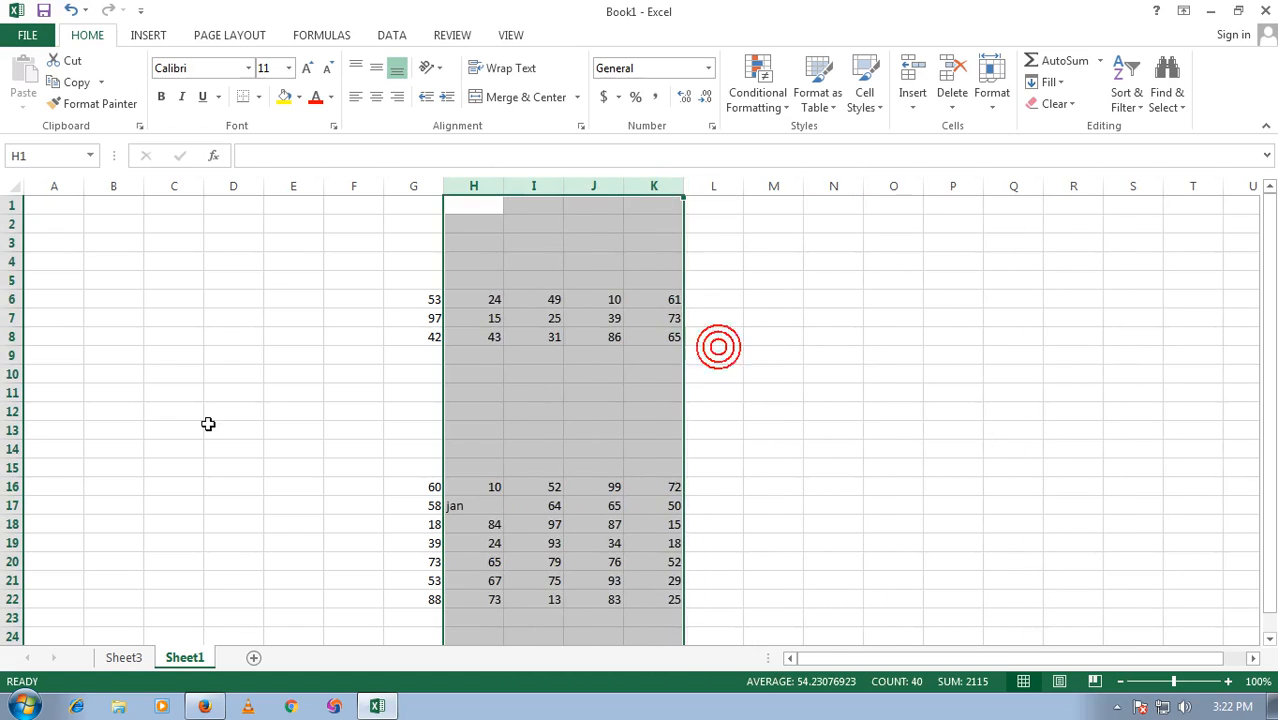
- Delete the empty rows 10 to 15, keeping the single blank row 9
drag(10, 373, 24, 460)
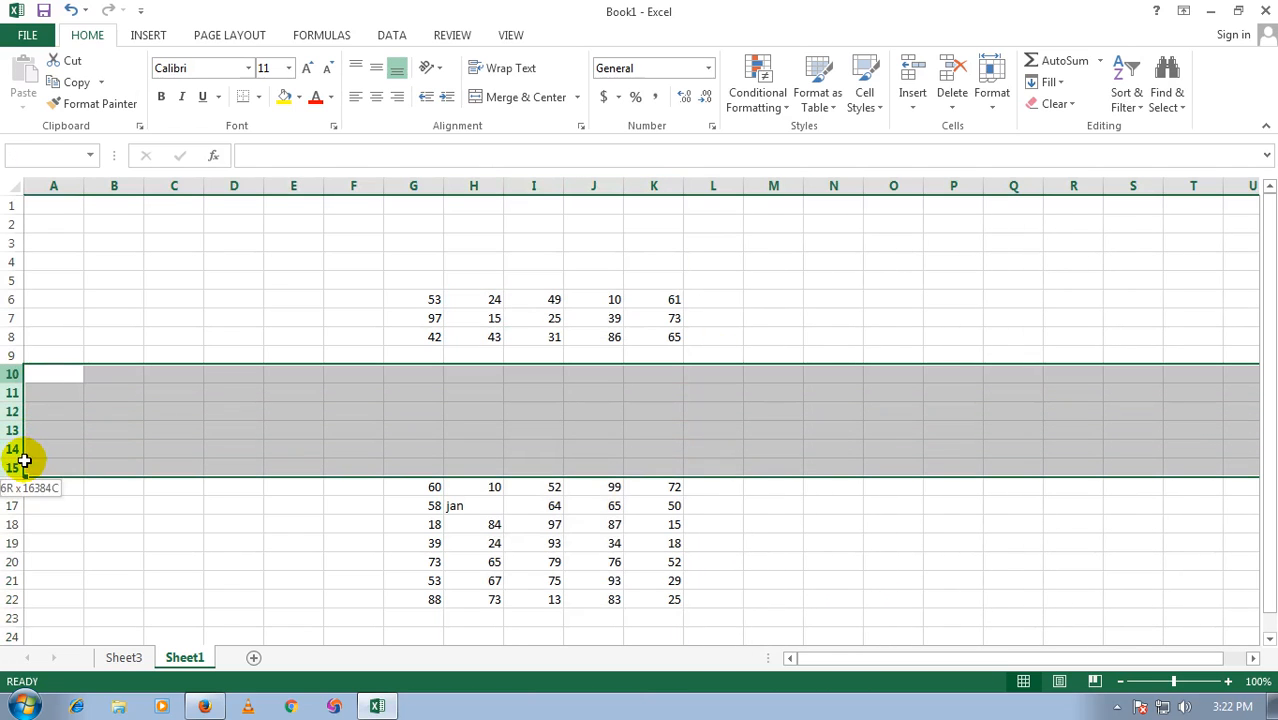
right_click(12, 449)
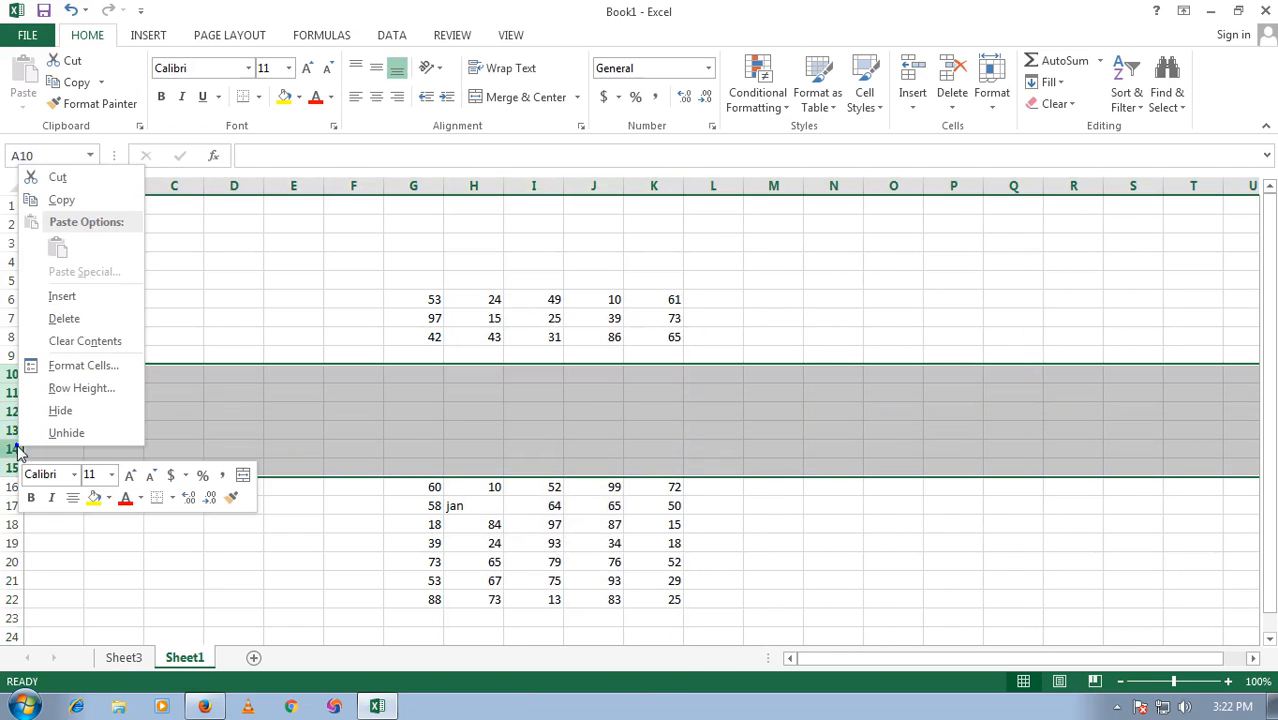
click(62, 319)
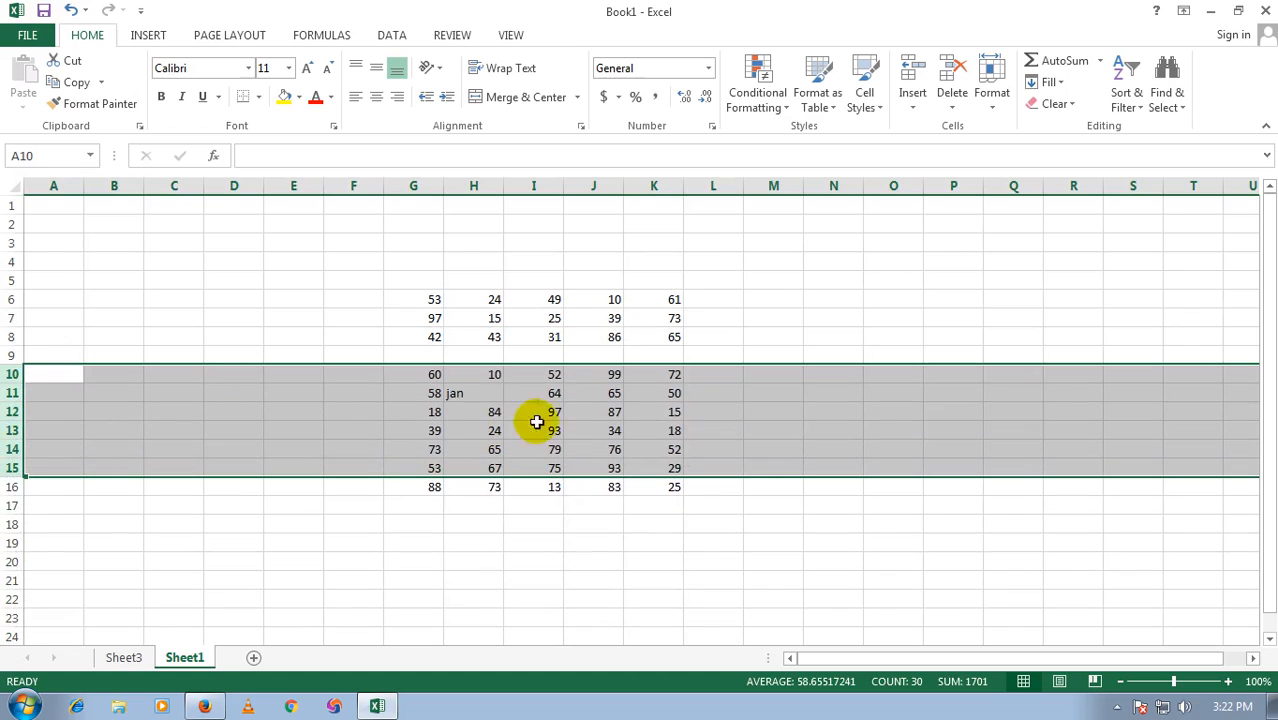
click(510, 355)
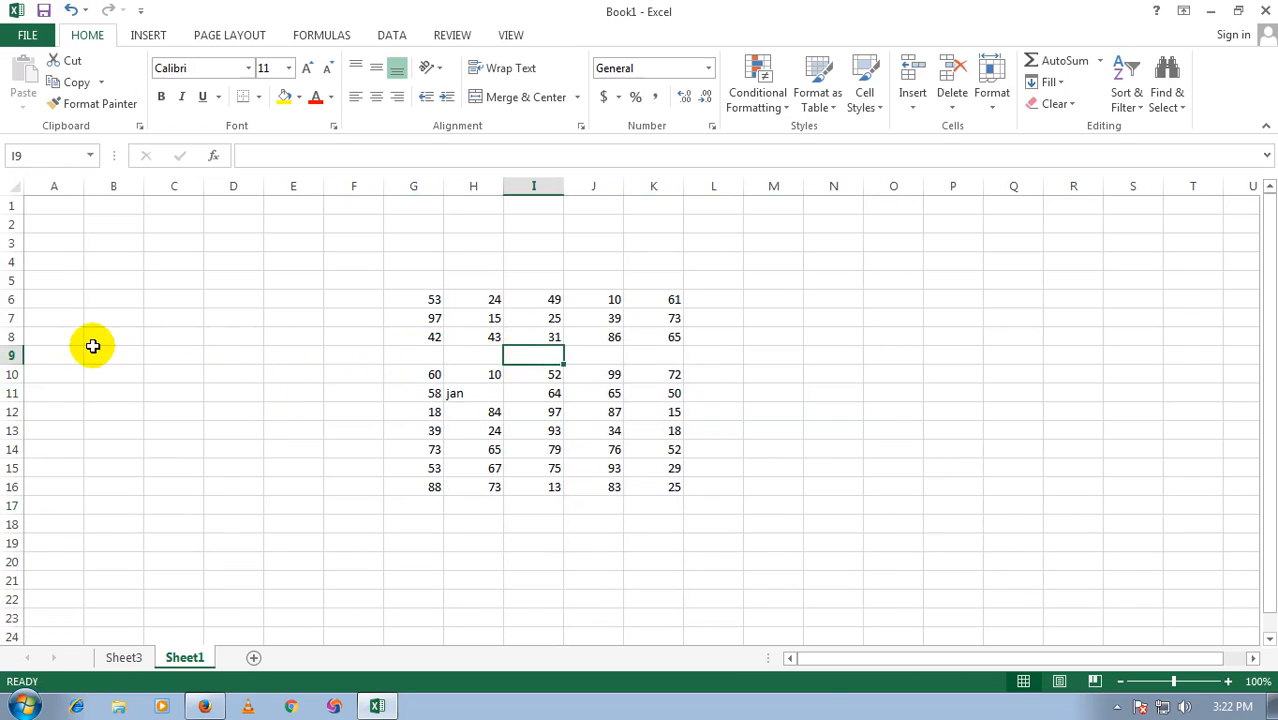
- Widen column I by moving its border and undo the width change
click(531, 300)
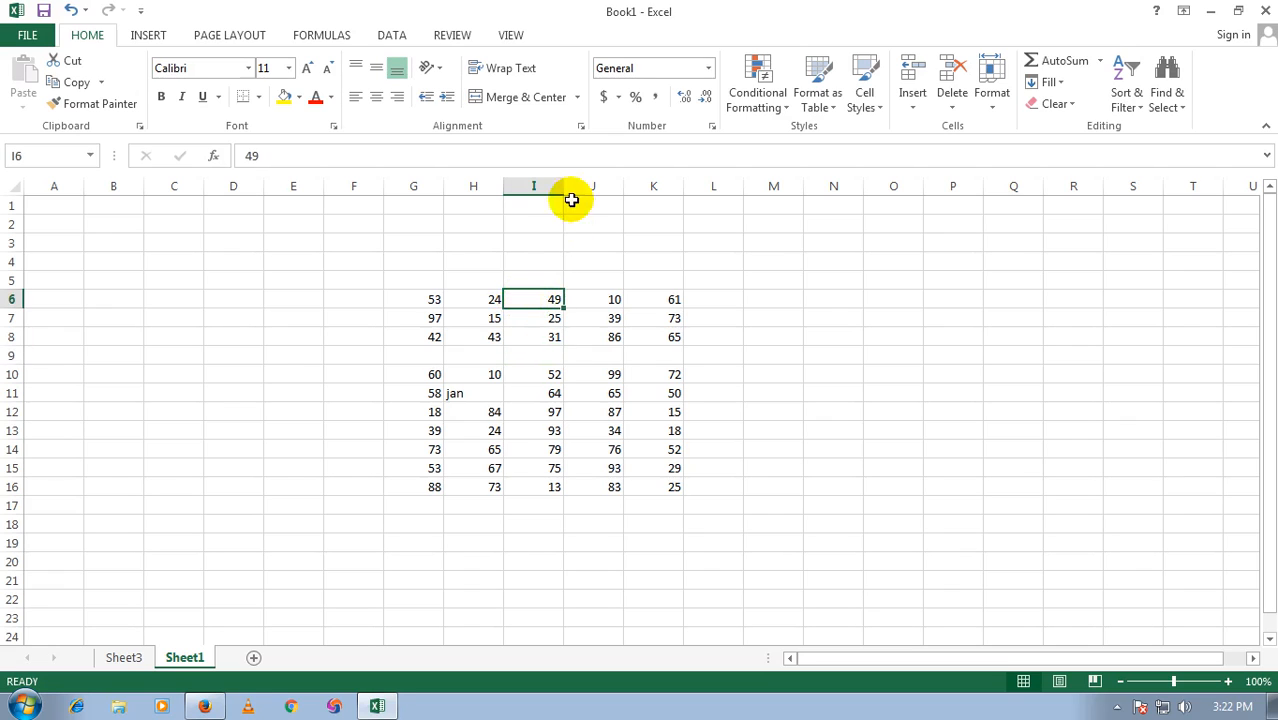
drag(564, 186, 669, 203)
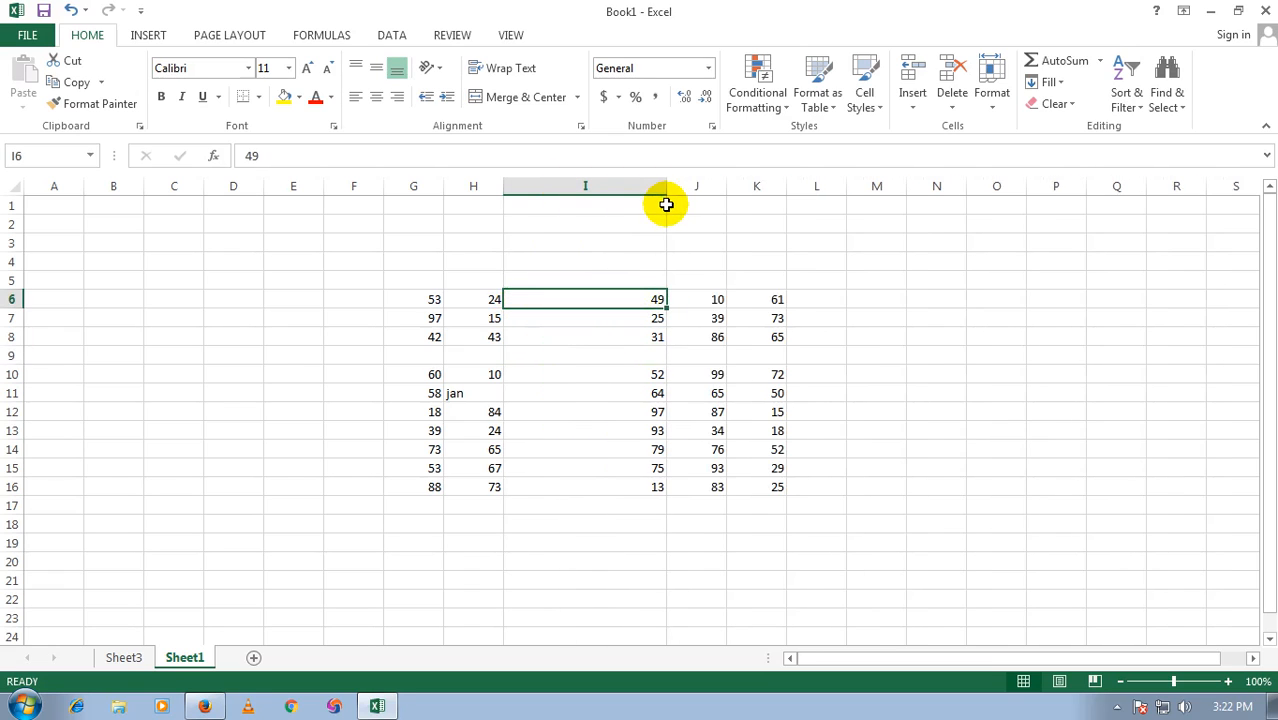
key(ctrl+z)
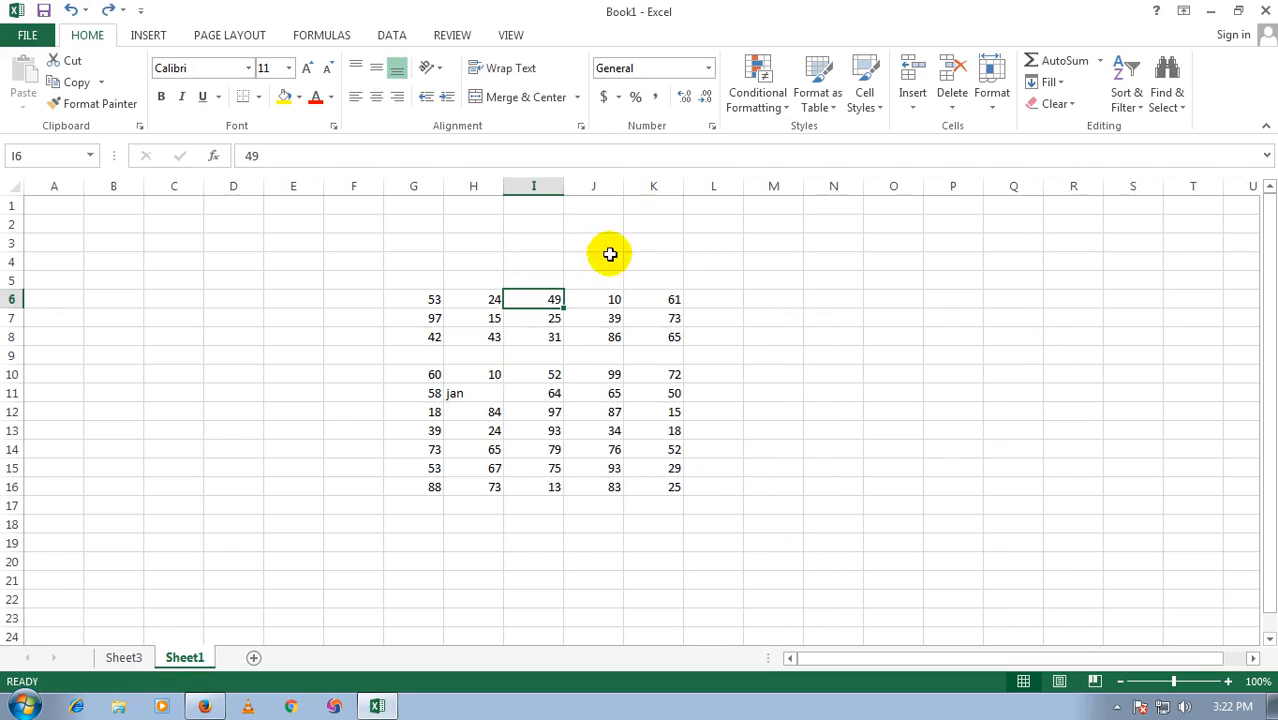
- Set the width of column I to 35, and narrow it again by moving its border
click(991, 100)
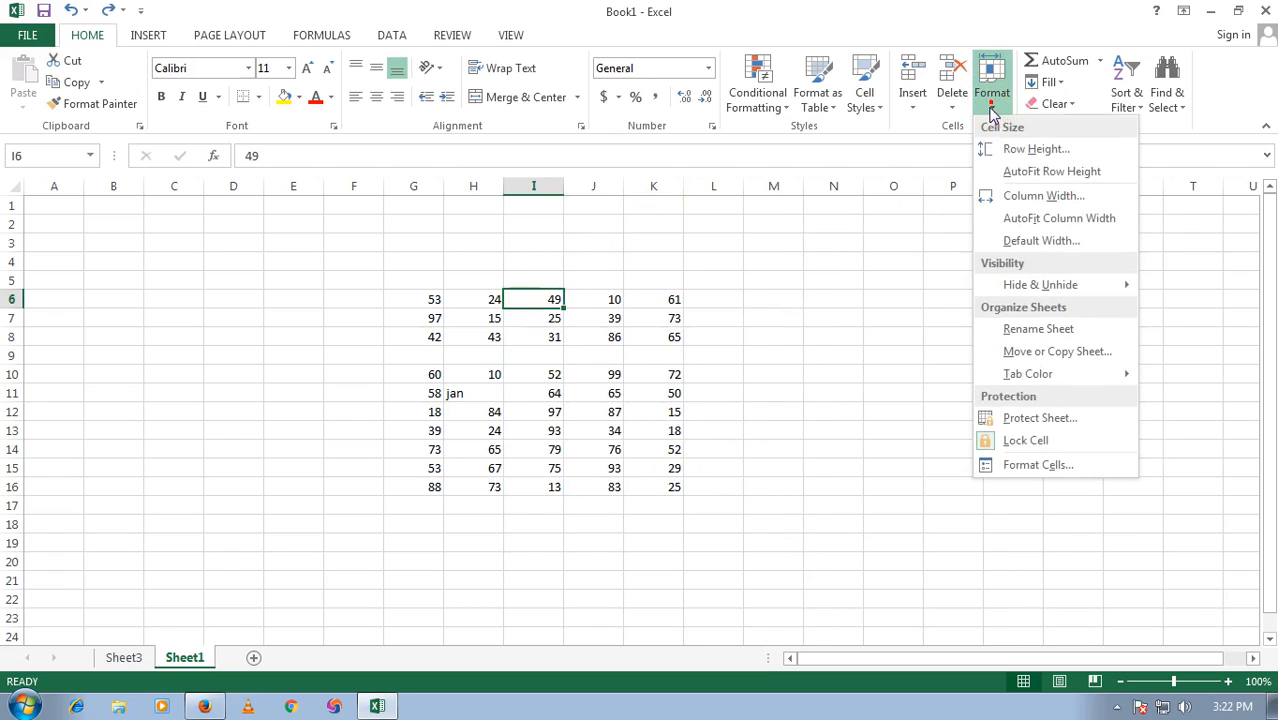
click(1018, 198)
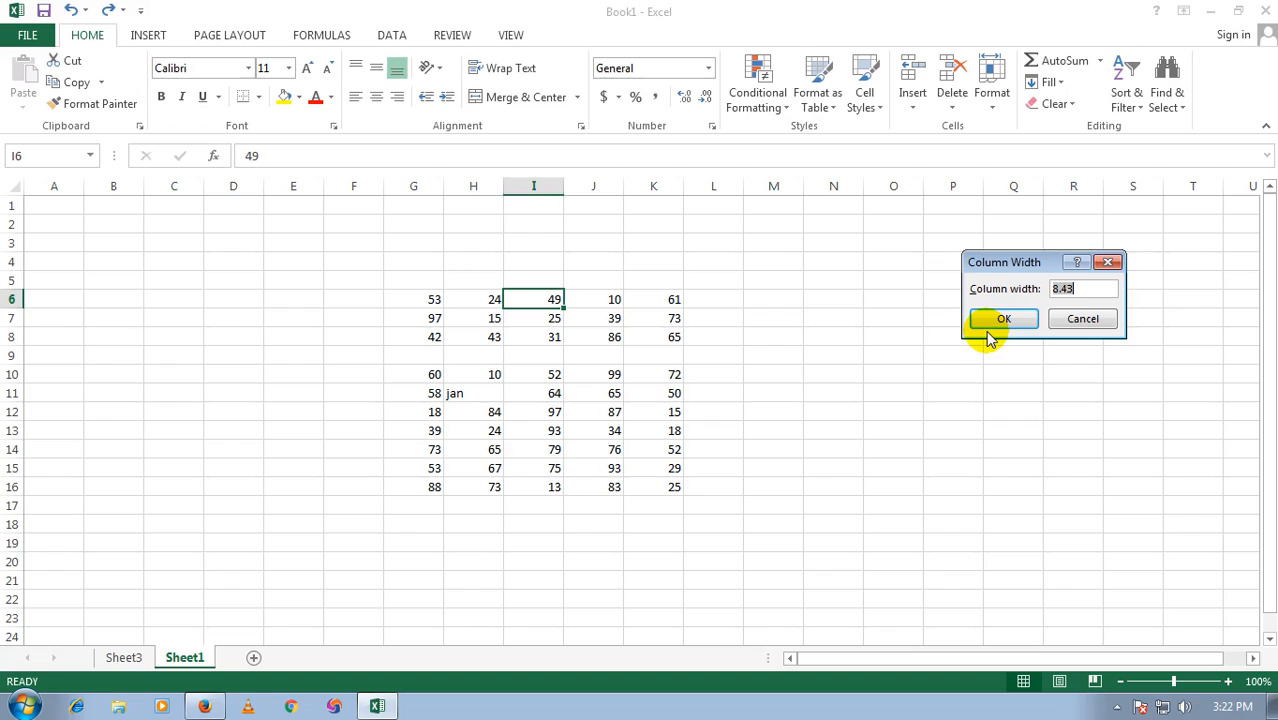
text(30)
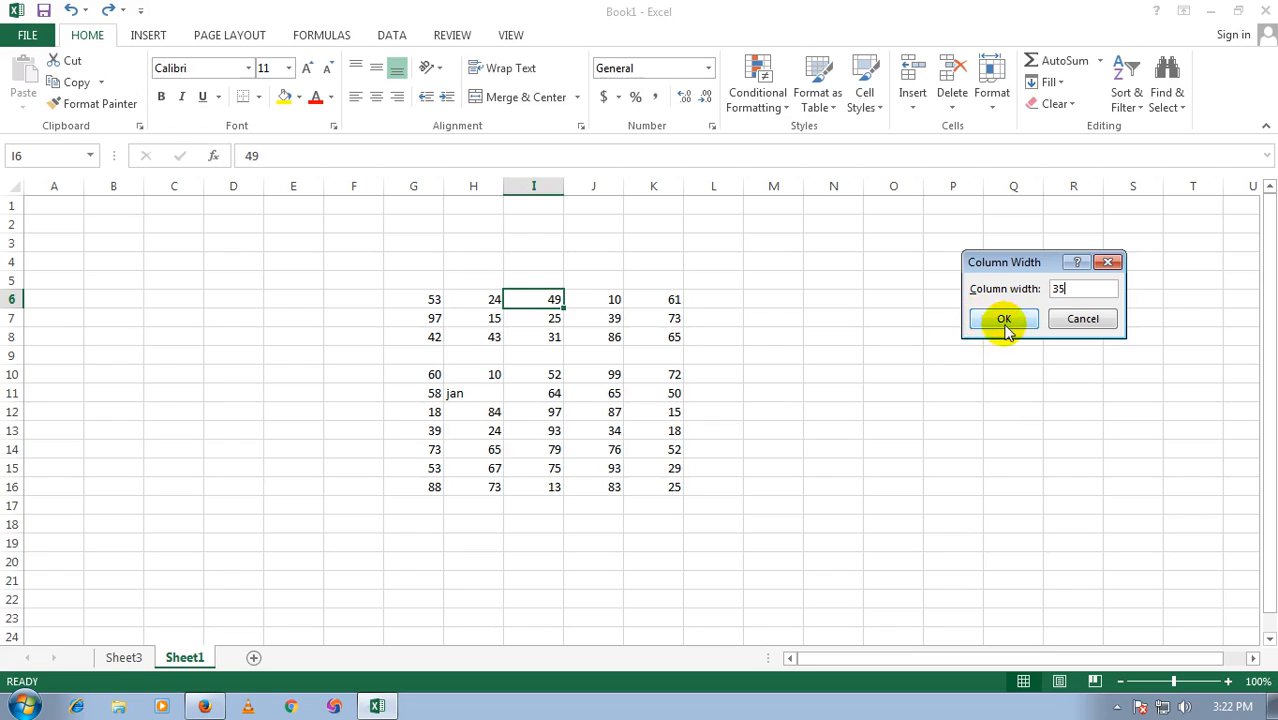
click(1000, 319)
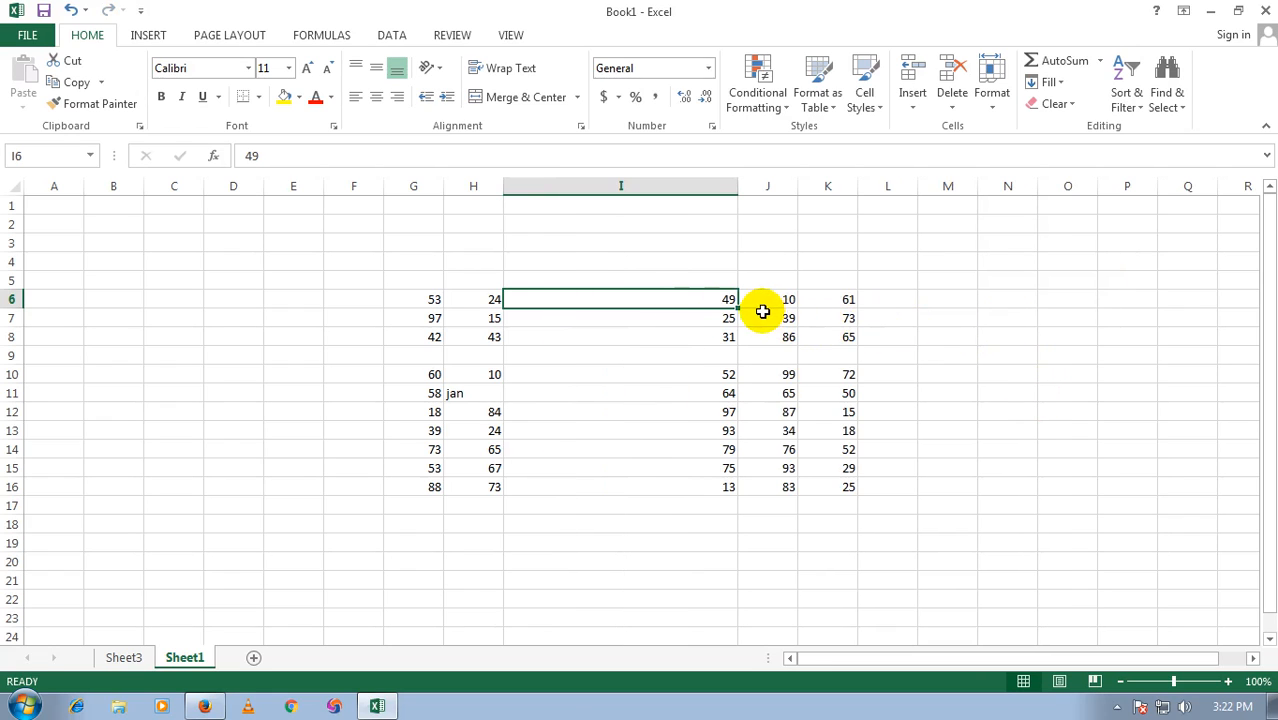
drag(737, 186, 596, 191)
- Set the height of row 7 to 45 and undo the height change
click(331, 317)
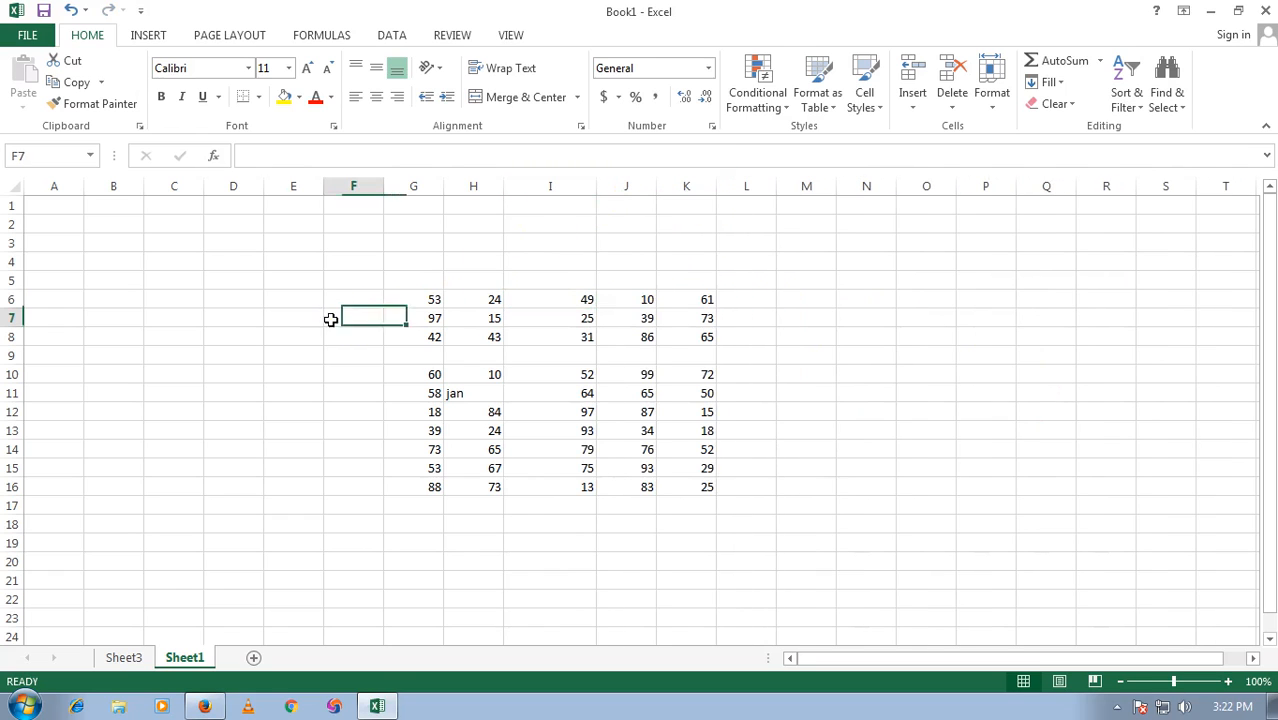
click(914, 104)
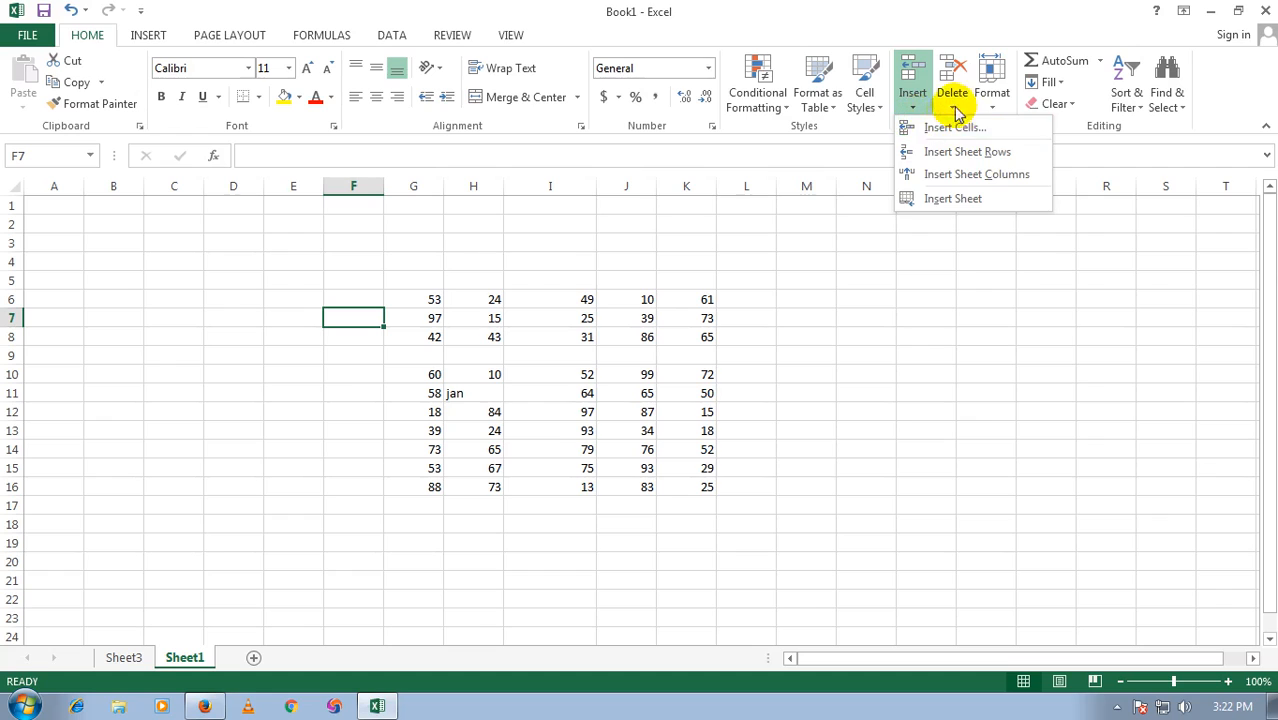
click(987, 108)
click(1030, 138)
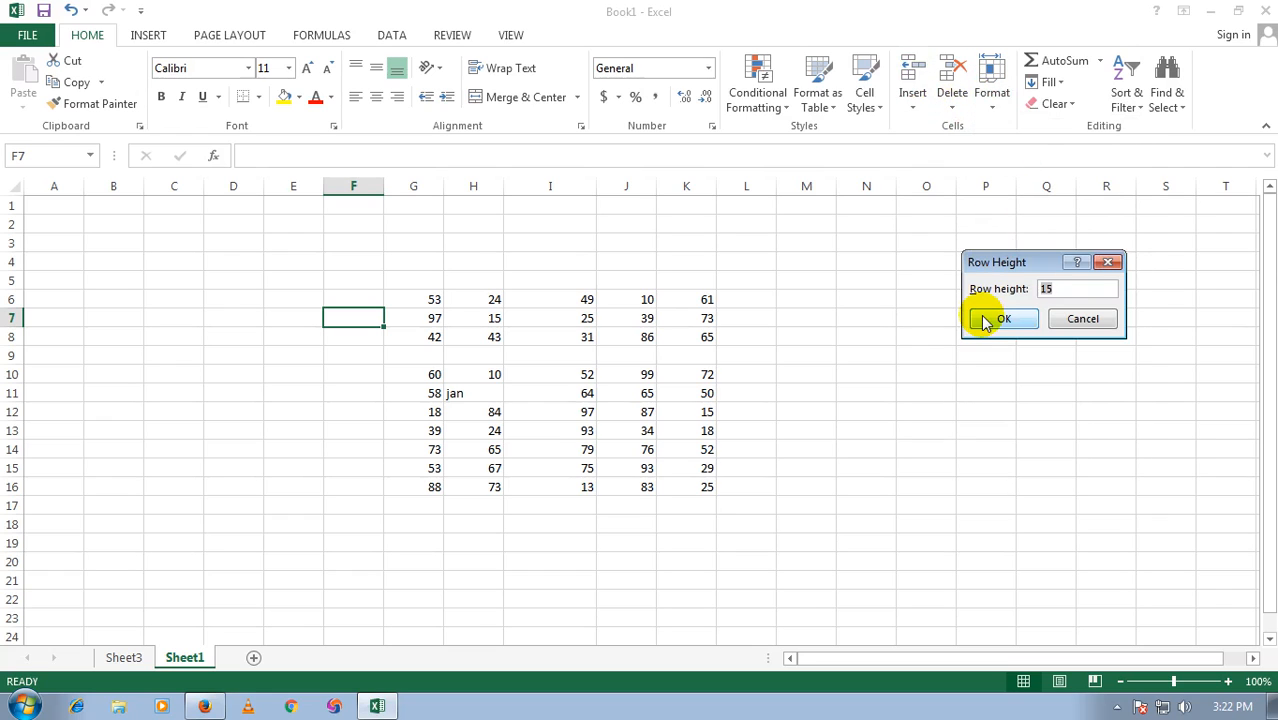
text(45)
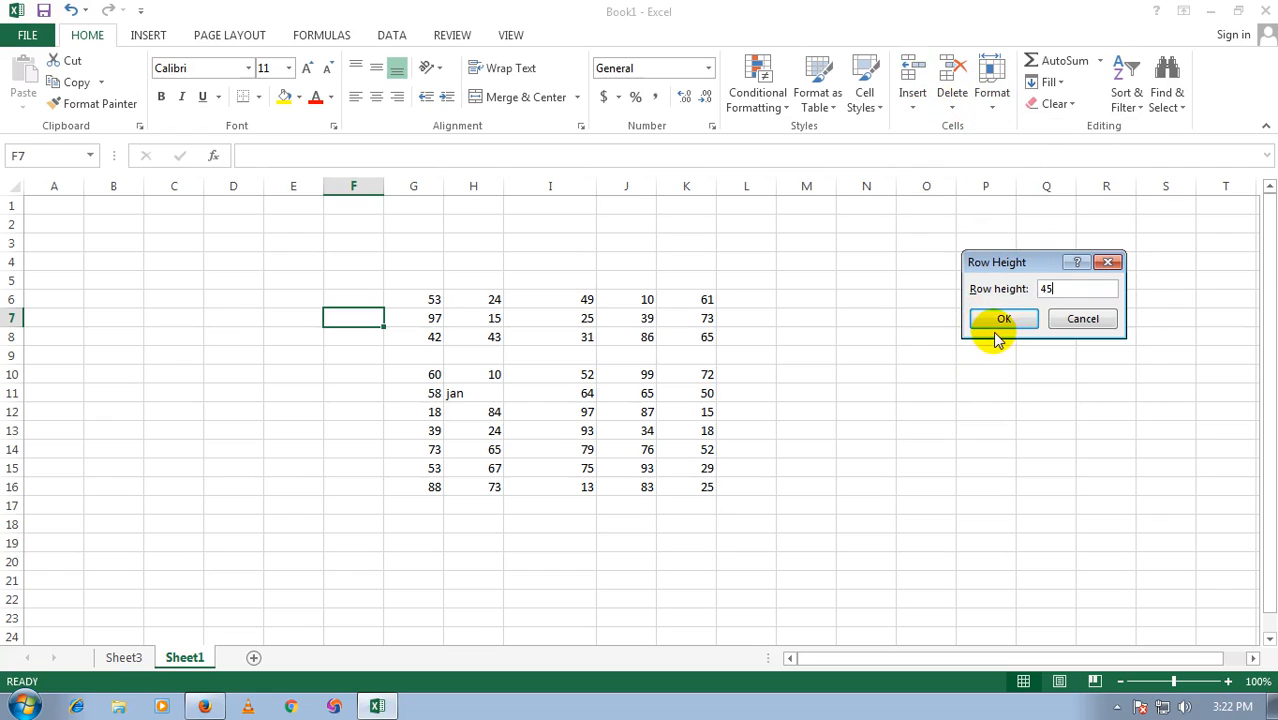
click(1000, 319)
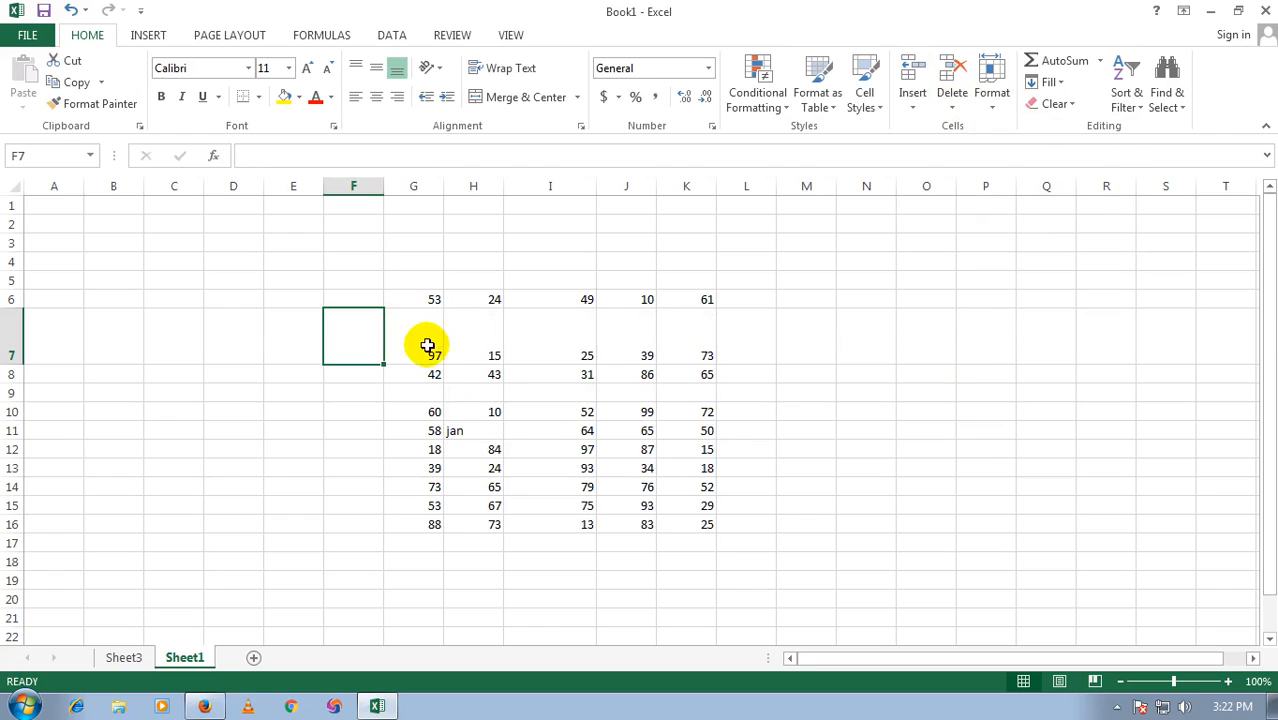
click(441, 347)
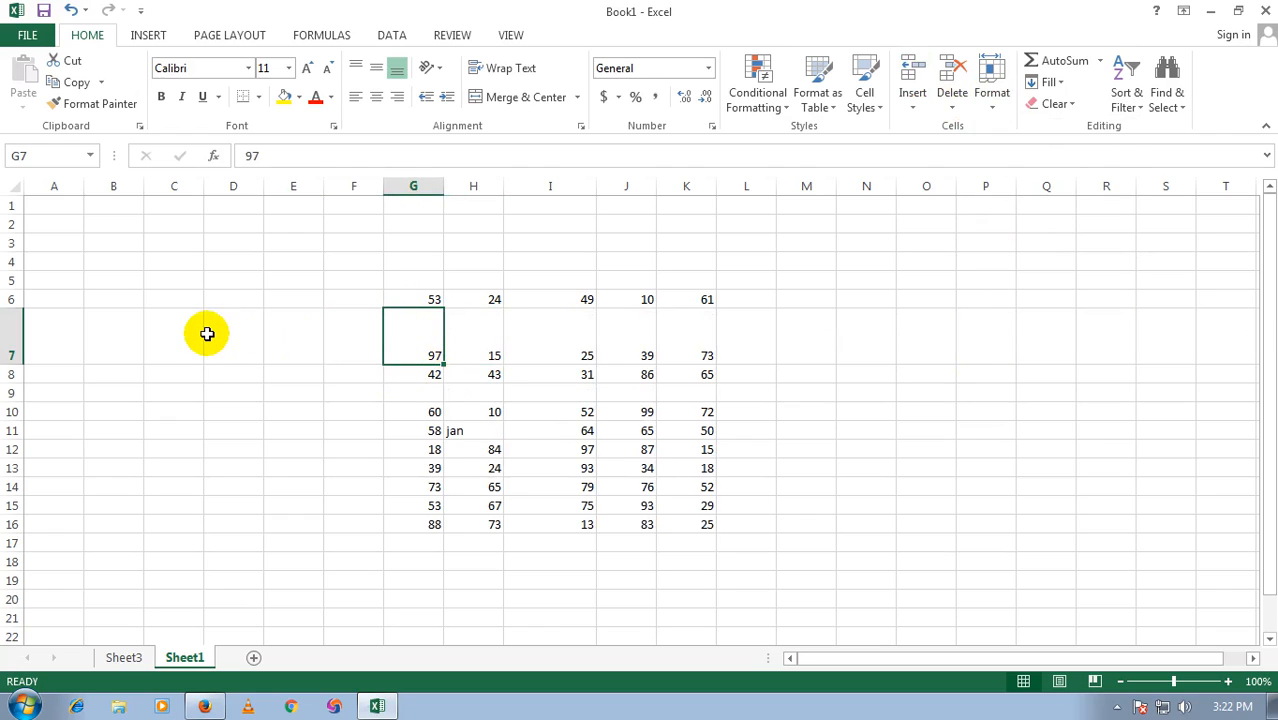
key(ctrl+z)
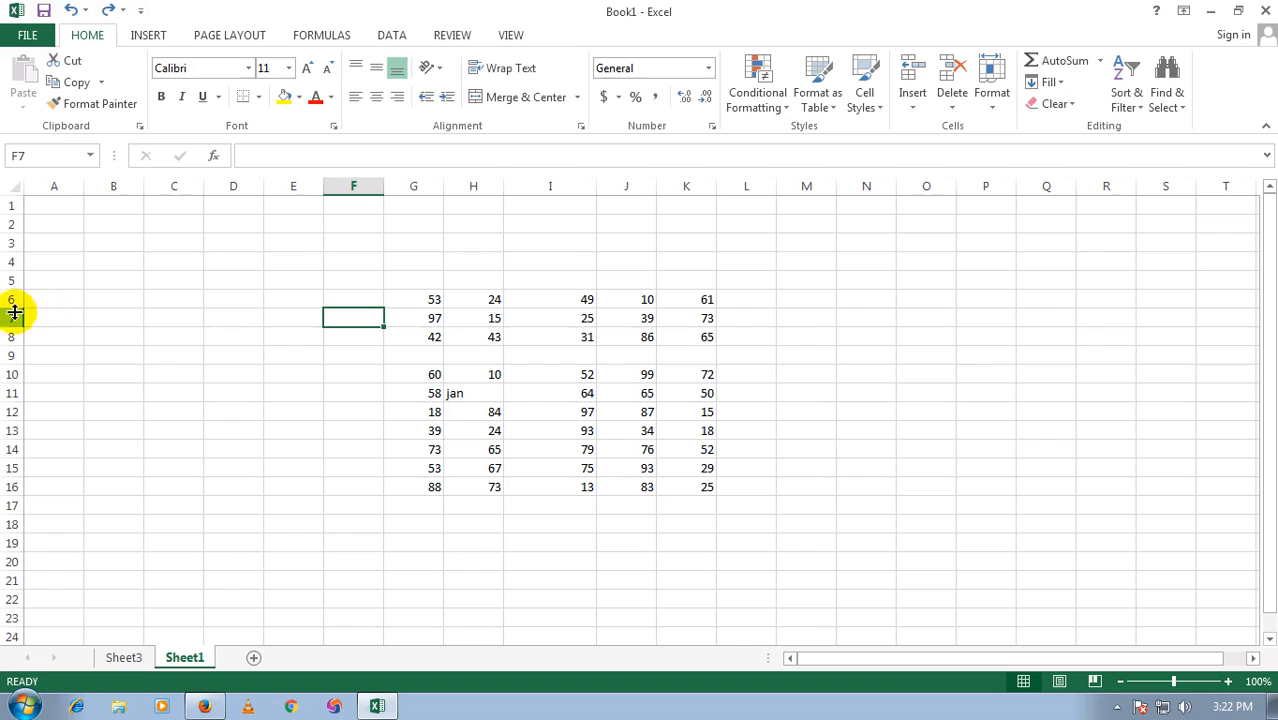
- Increase the height of rows 6 to 16 together with the Row Height setting
drag(8, 300, 63, 477)
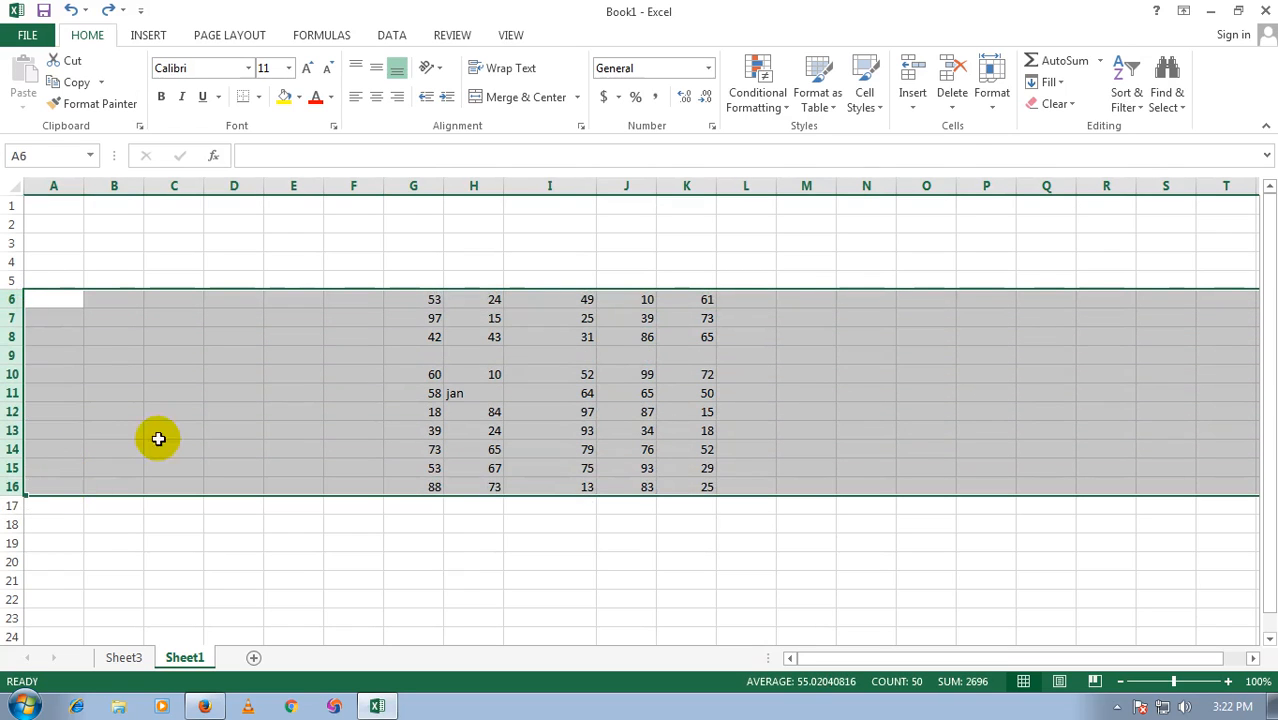
click(912, 100)
click(991, 92)
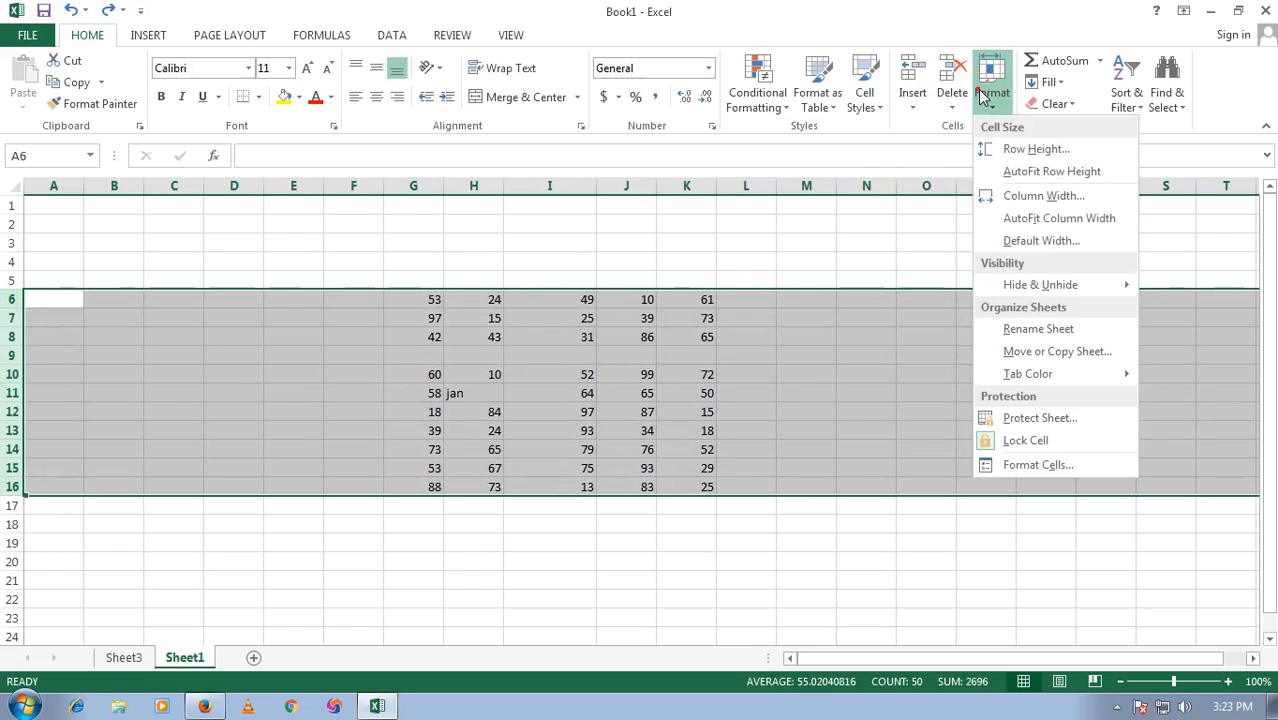
click(1030, 149)
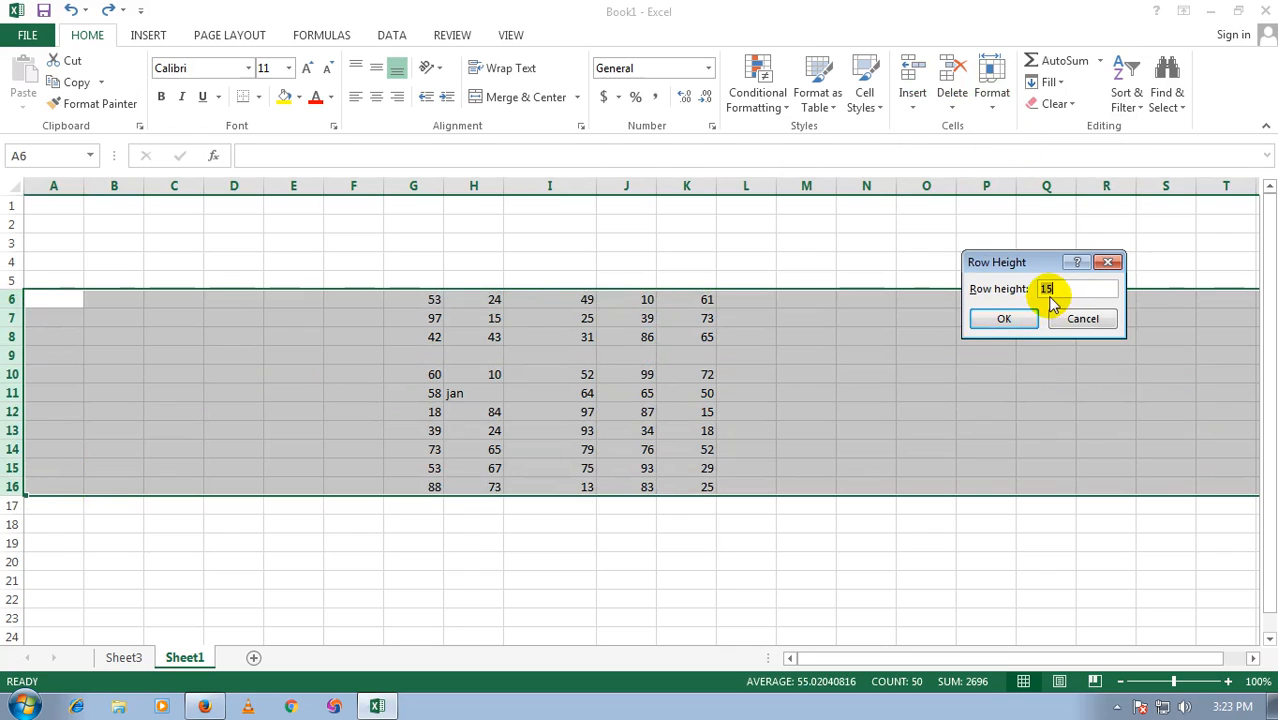
click(1000, 318)
click(470, 364)
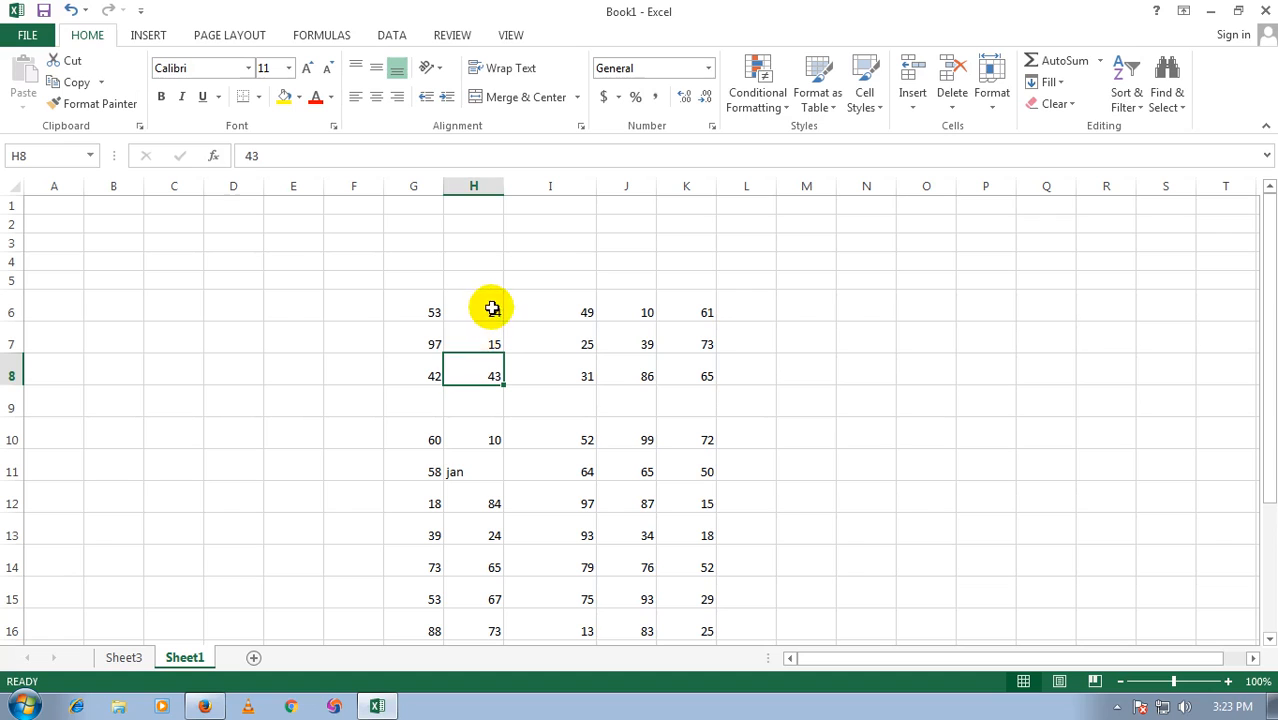
click(408, 314)
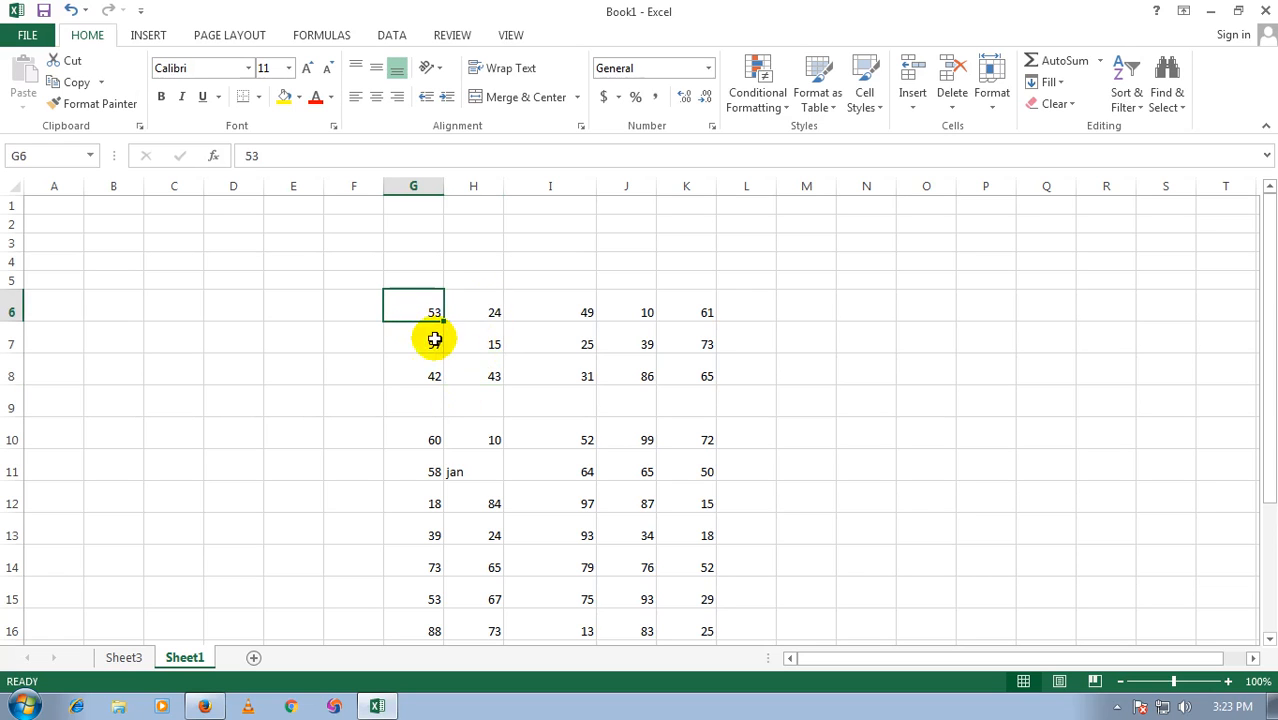
- AutoFit the height of row 6 alone
drag(12, 310, 100, 536)
click(172, 410)
scroll(178, 417, up, 2)
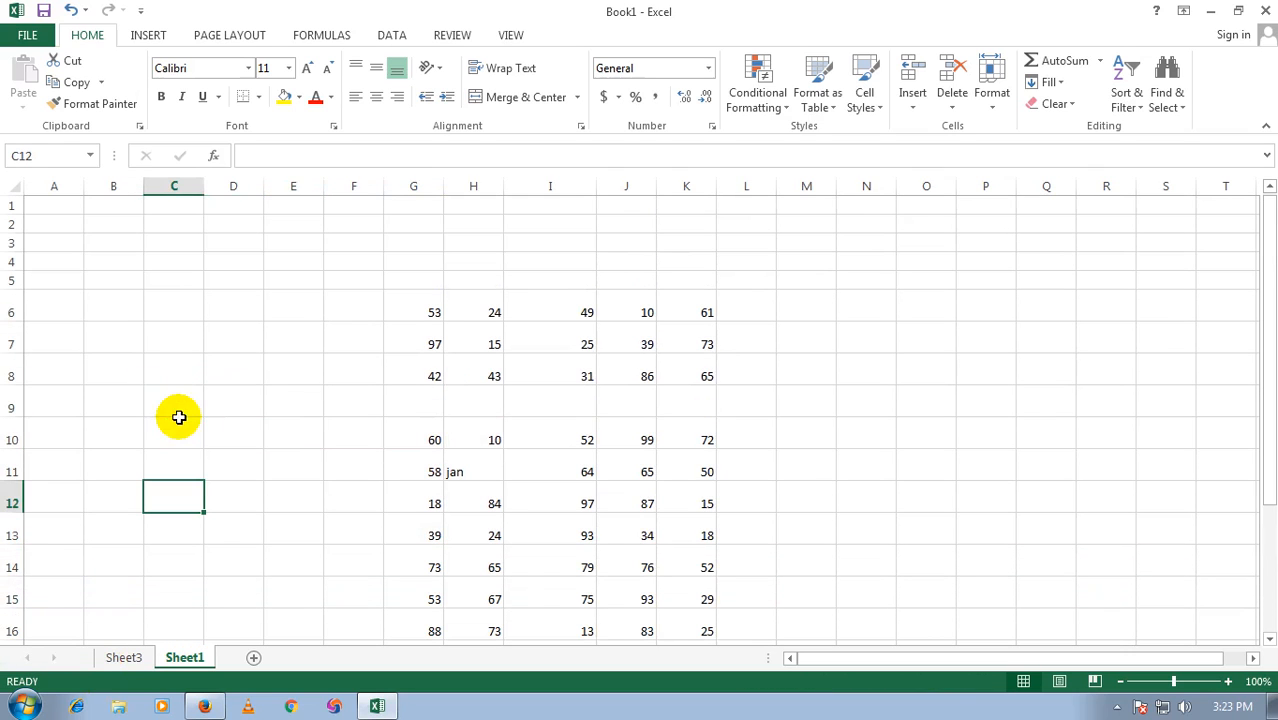
double_click(11, 327)
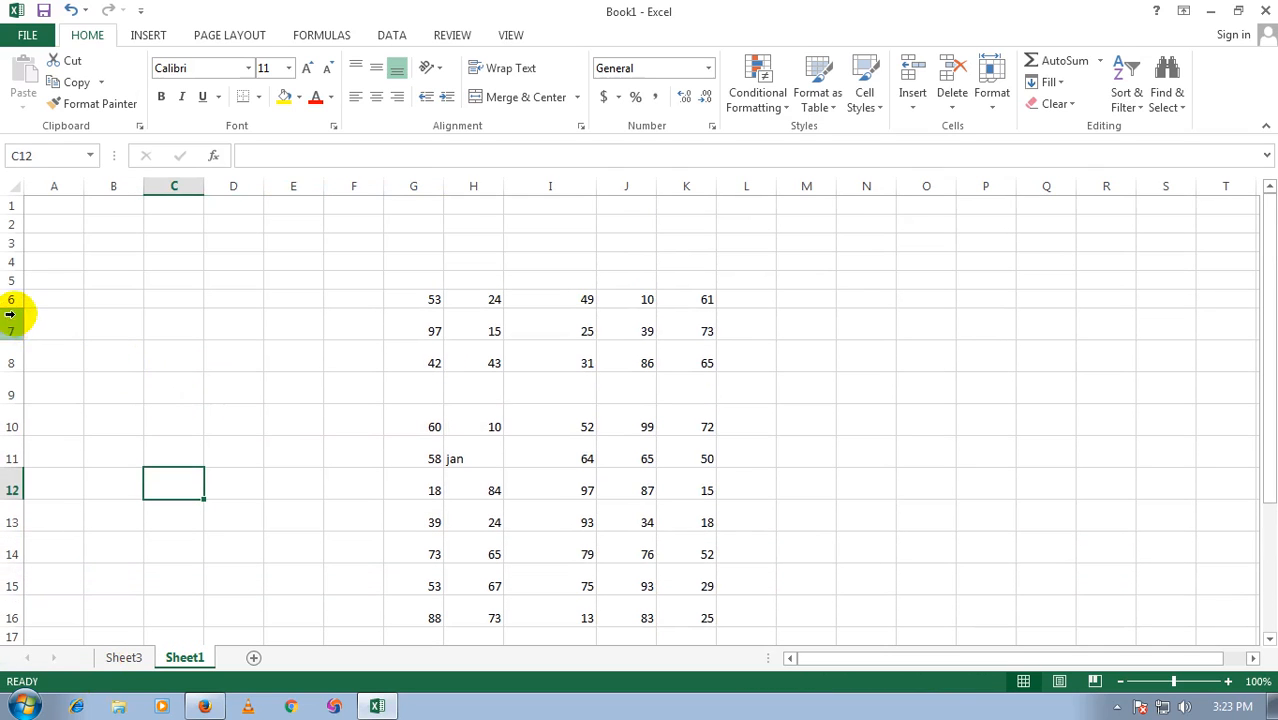
- Select rows 5 to 16 and AutoFit their row height
drag(10, 280, 65, 342)
drag(93, 596, 33, 614)
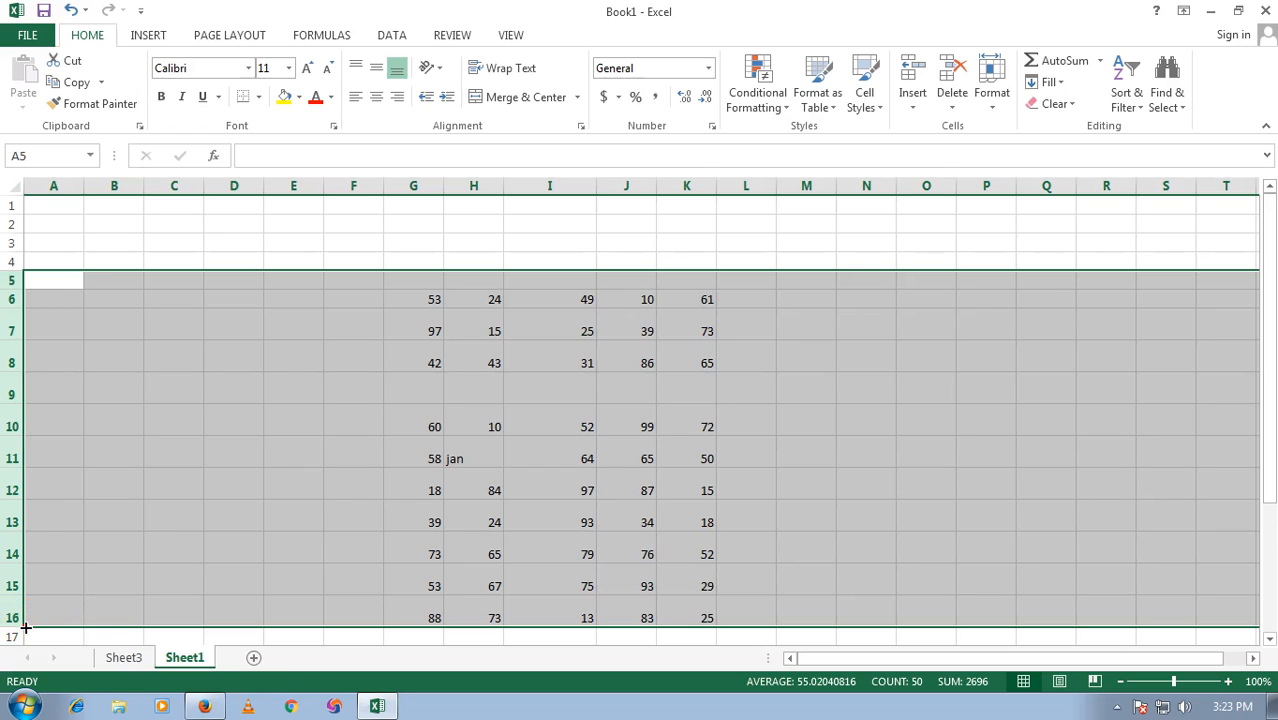
double_click(21, 625)
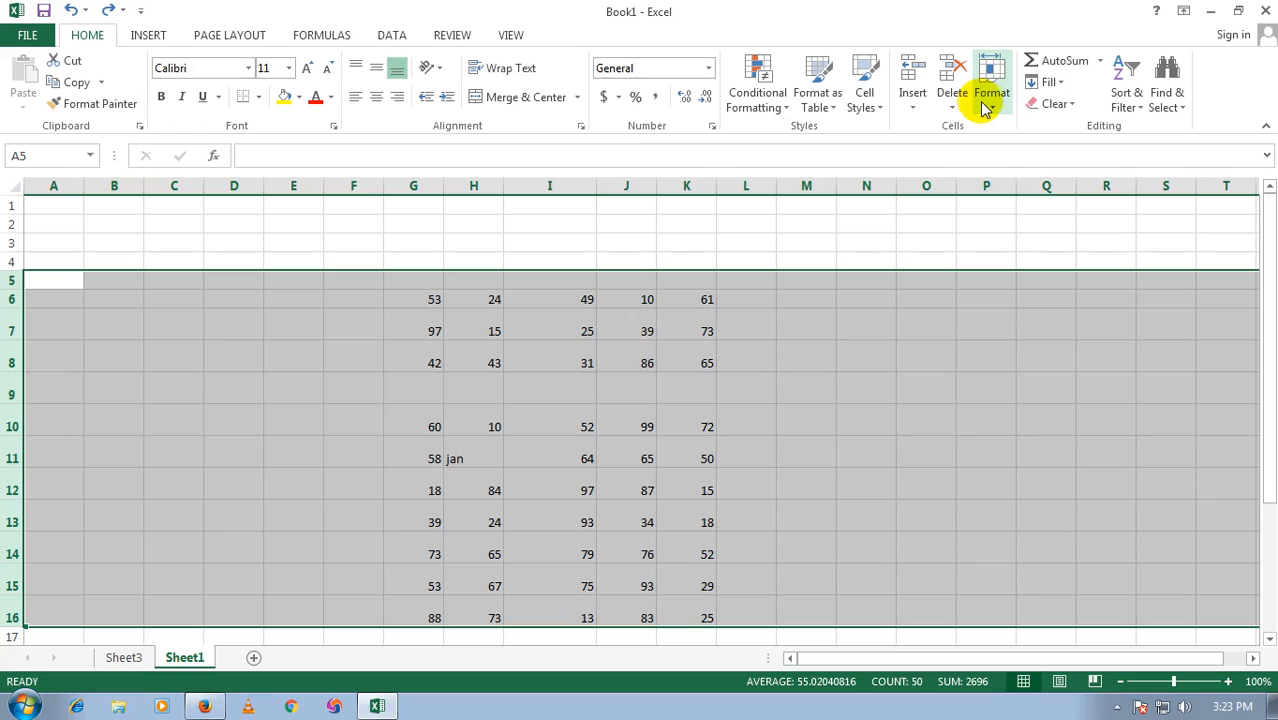
click(988, 100)
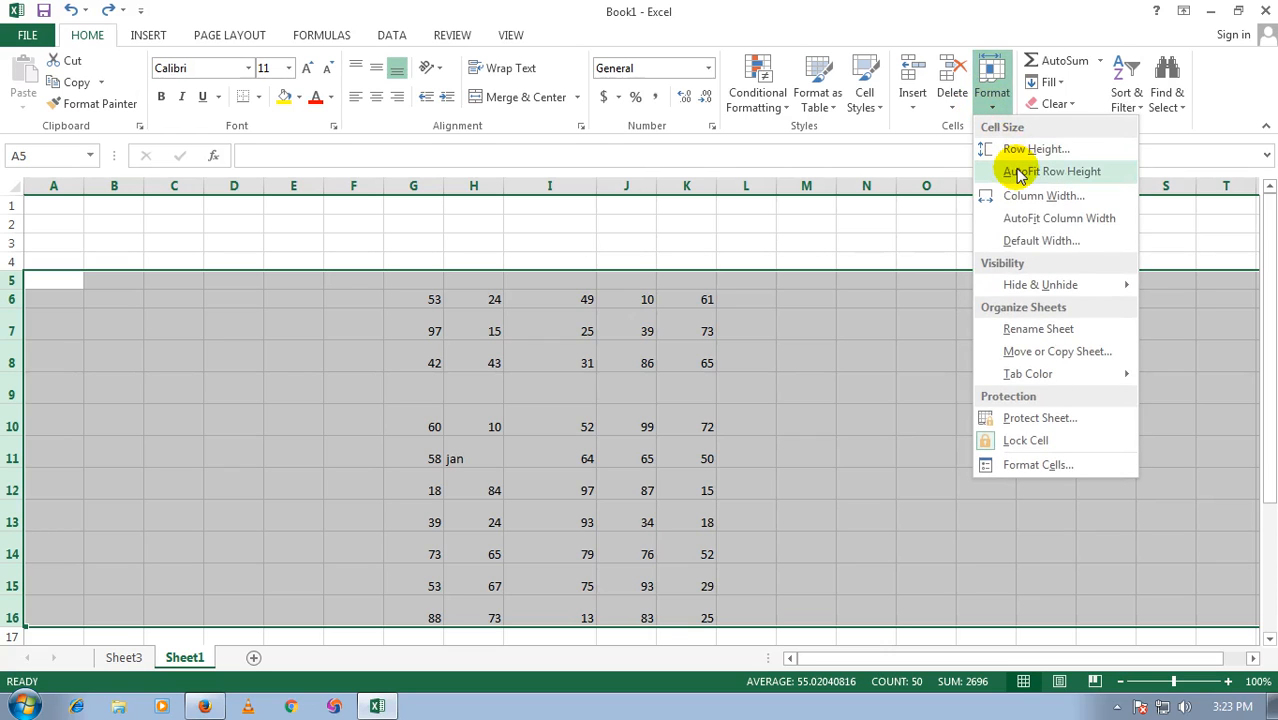
click(1018, 173)
click(584, 350)
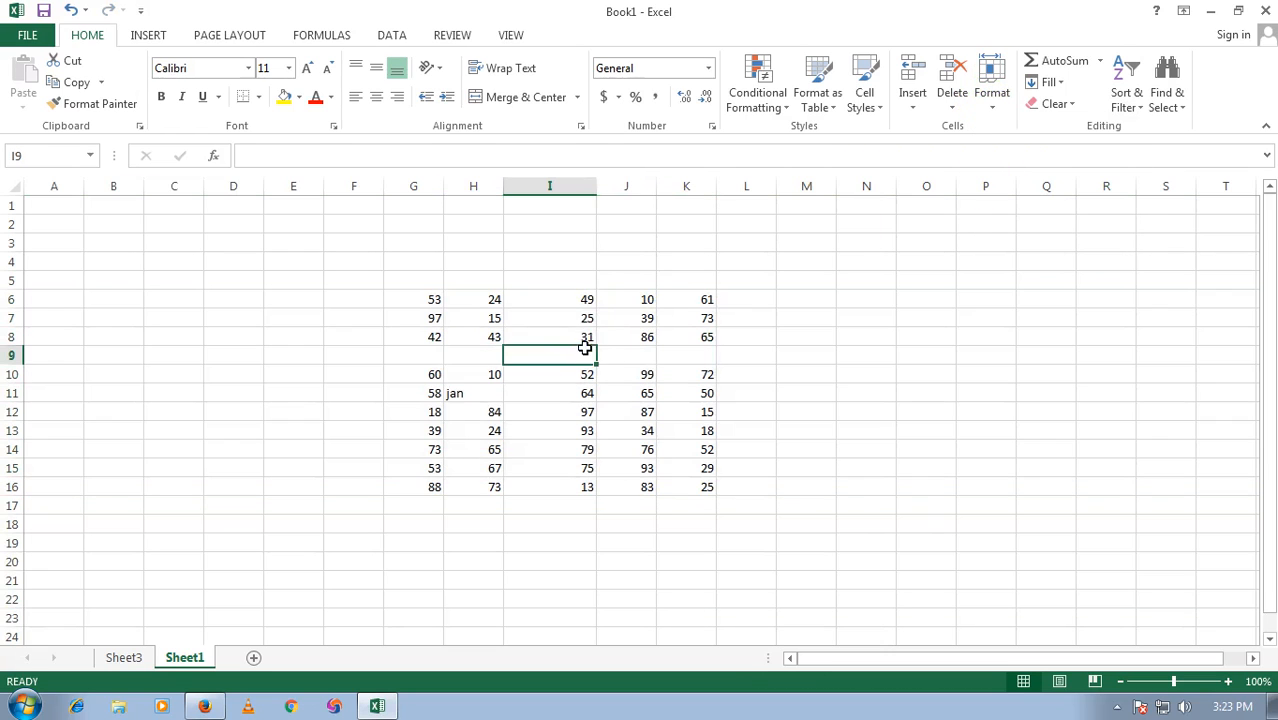
- Narrow column I by moving its border, and AutoFit its width
mouse_move(596, 195)
mouse_down()
mouse_move(553, 200)
mouse_move(572, 201)
mouse_up()
double_click(568, 190)
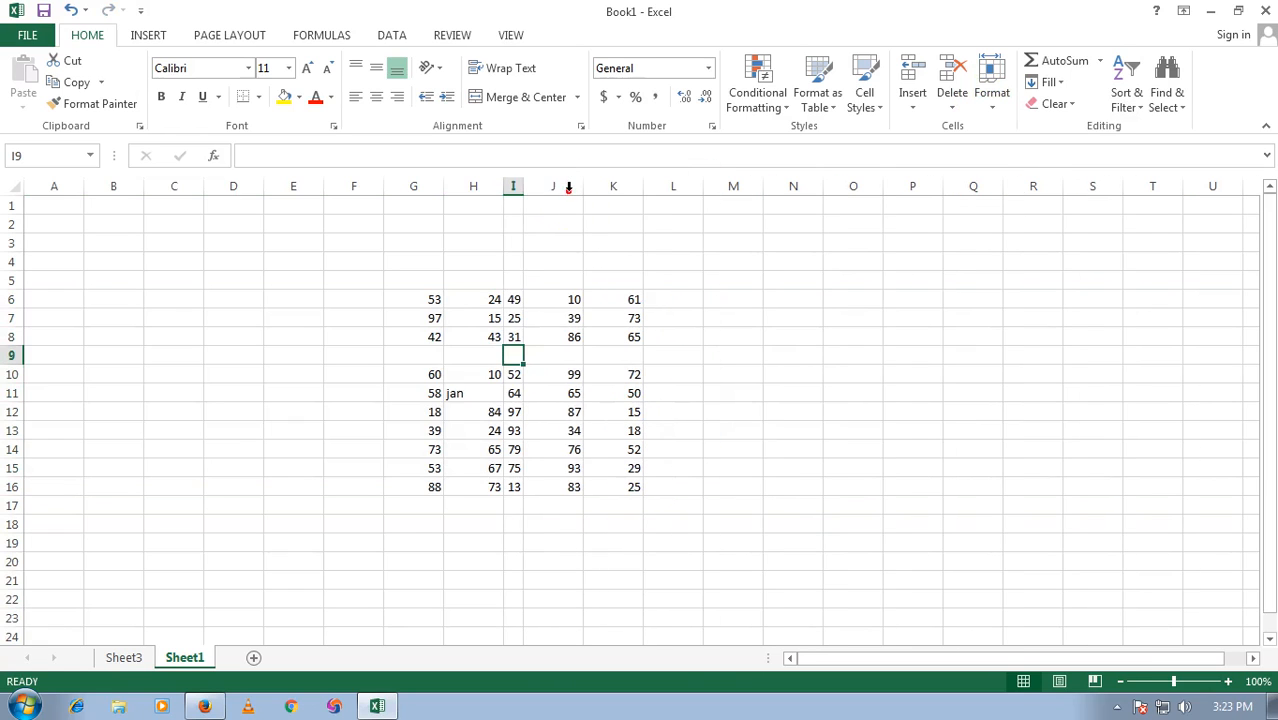
- AutoFit columns G to K from their shared border, and undo both this and the AutoFit of column I
drag(415, 187, 619, 188)
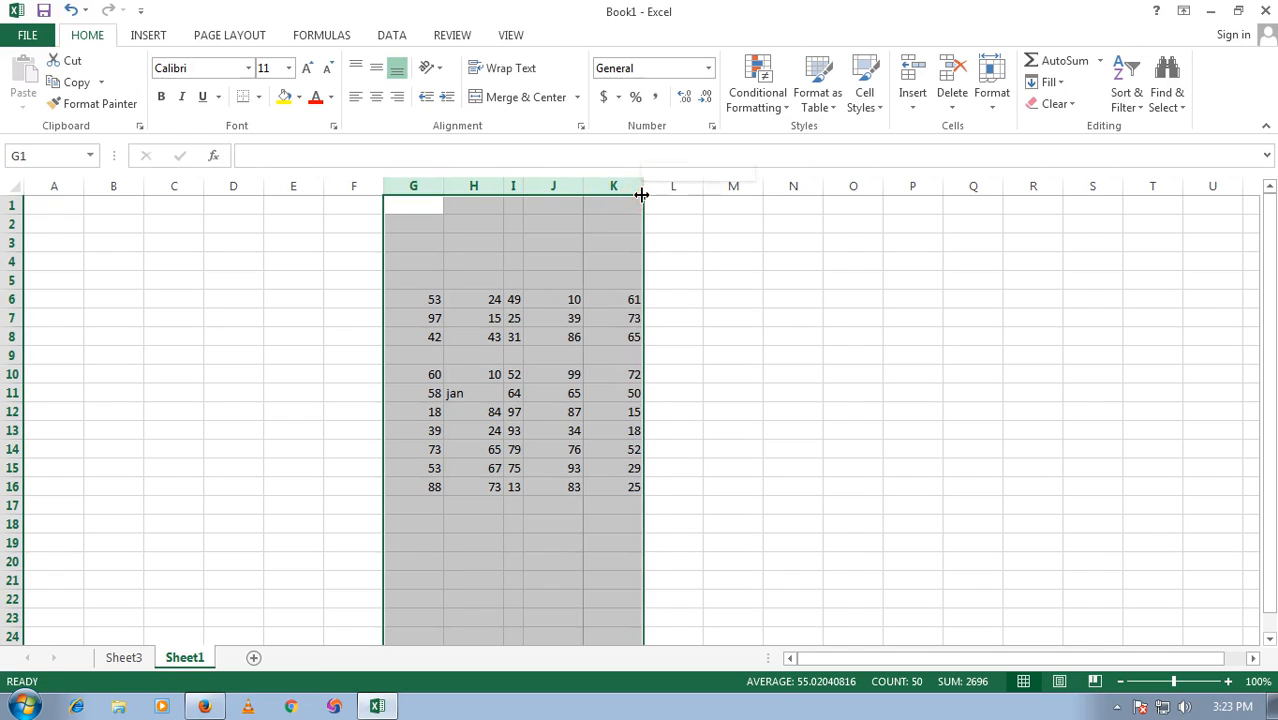
double_click(641, 194)
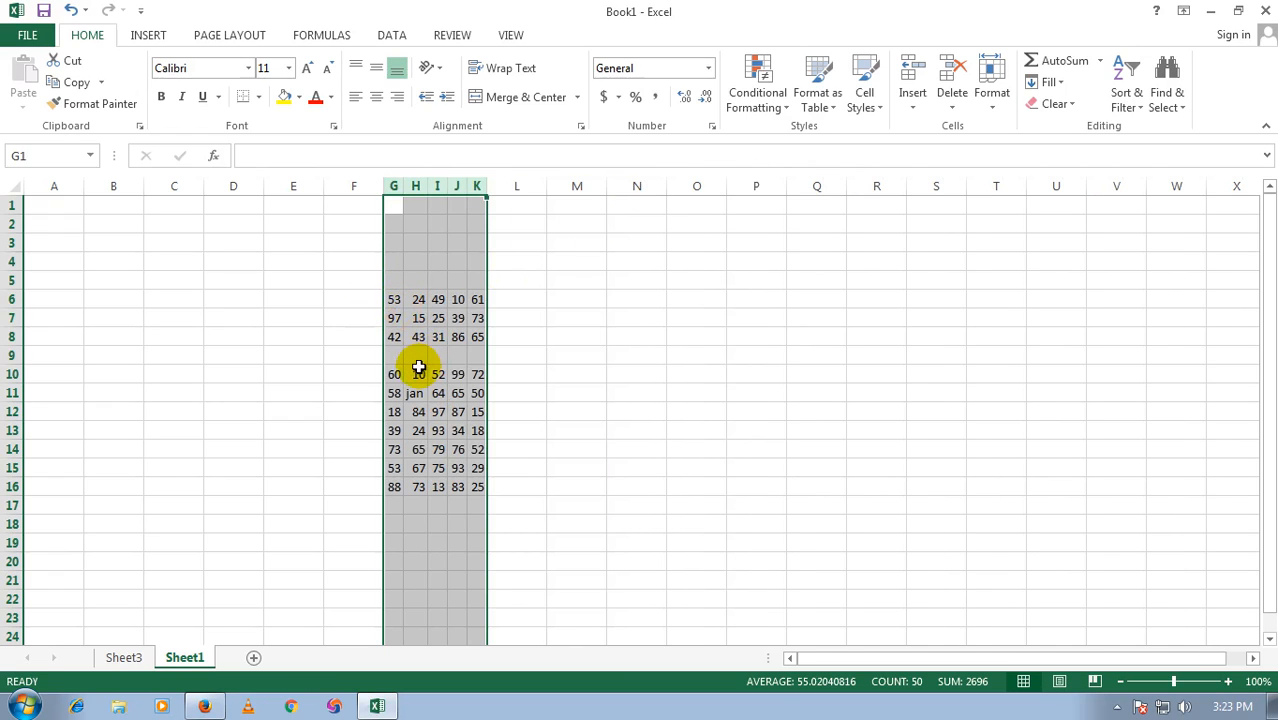
key(ctrl+z)
key(ctrl+z)
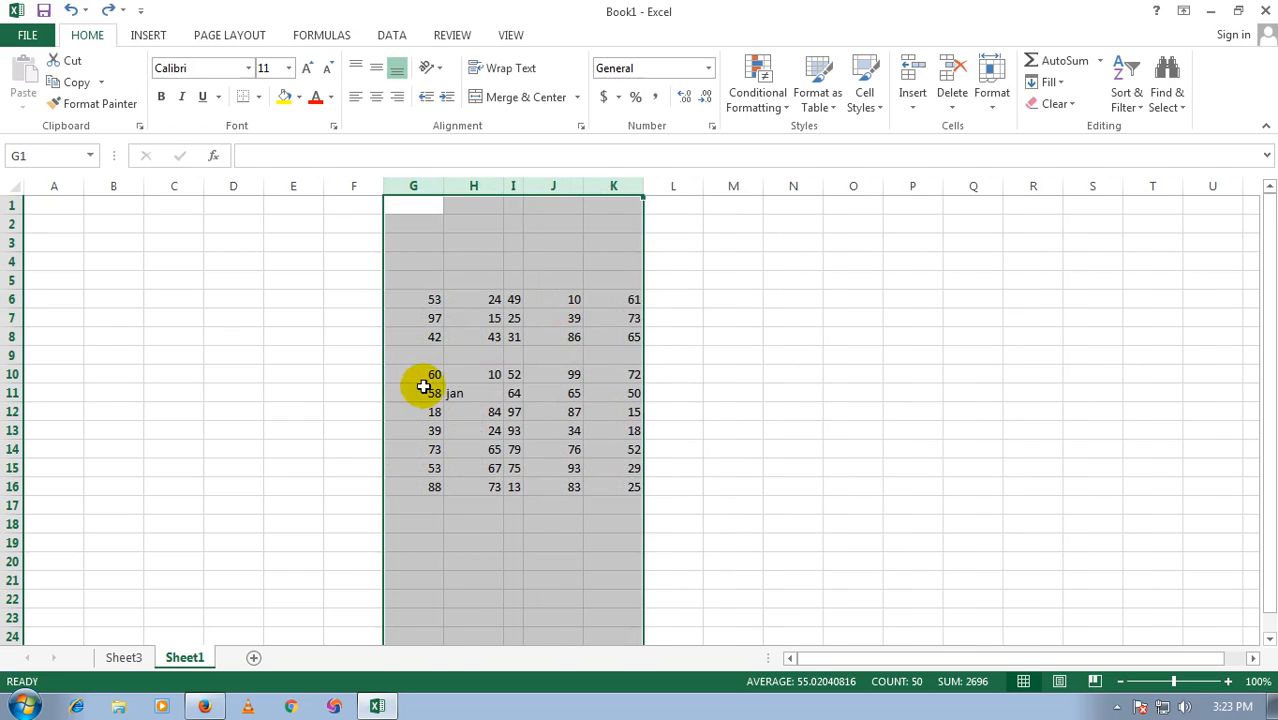
- Apply the AutoFit Column Width command to columns G to K and undo it
drag(414, 187, 665, 200)
click(993, 97)
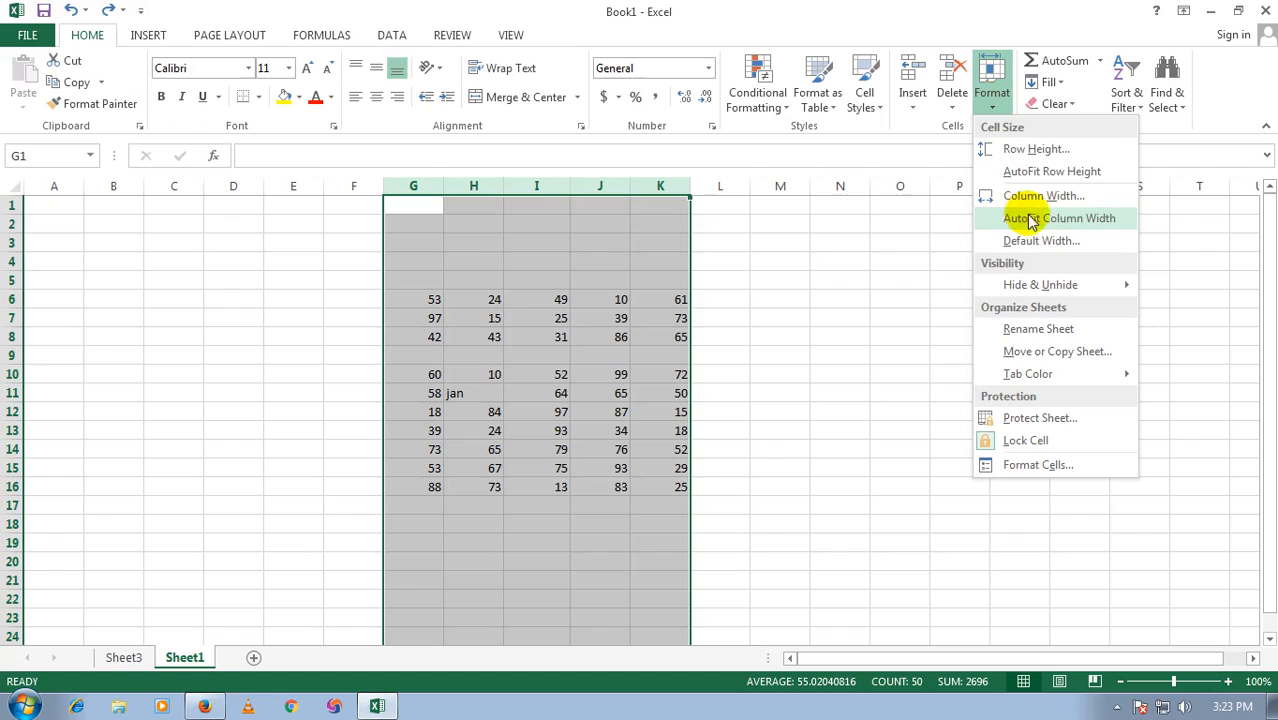
click(1037, 224)
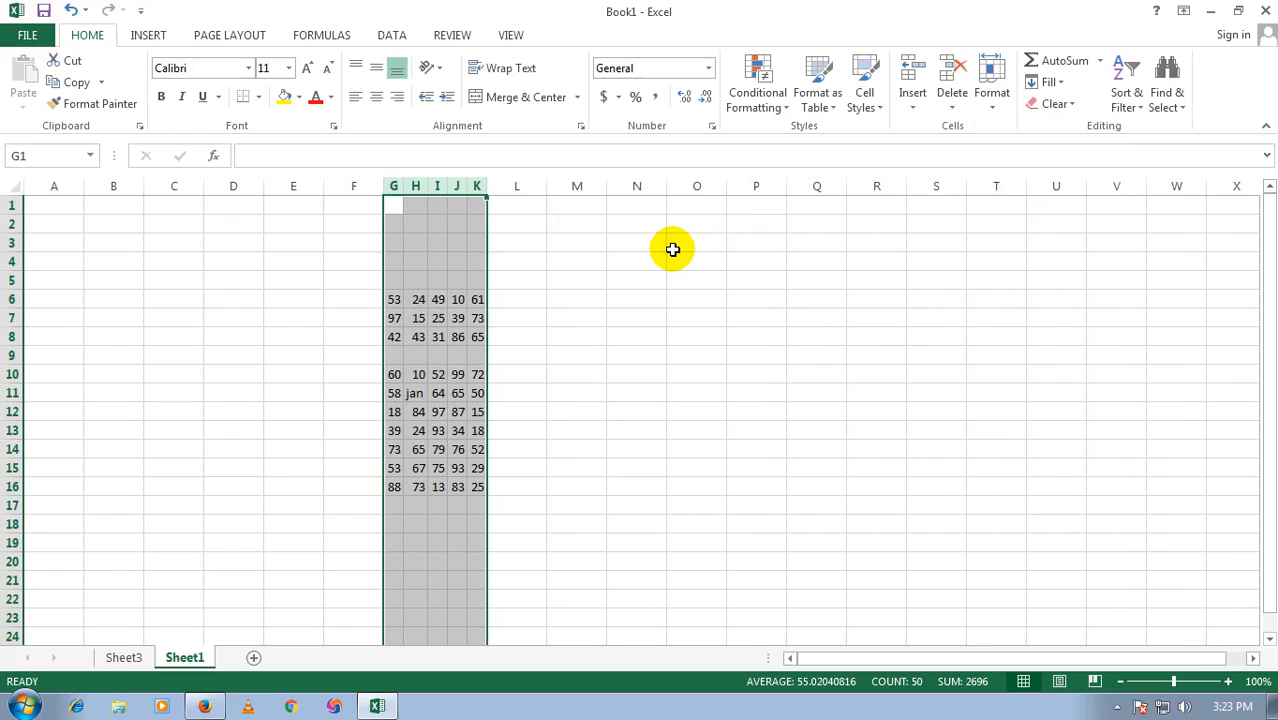
key(ctrl+z)
click(536, 300)
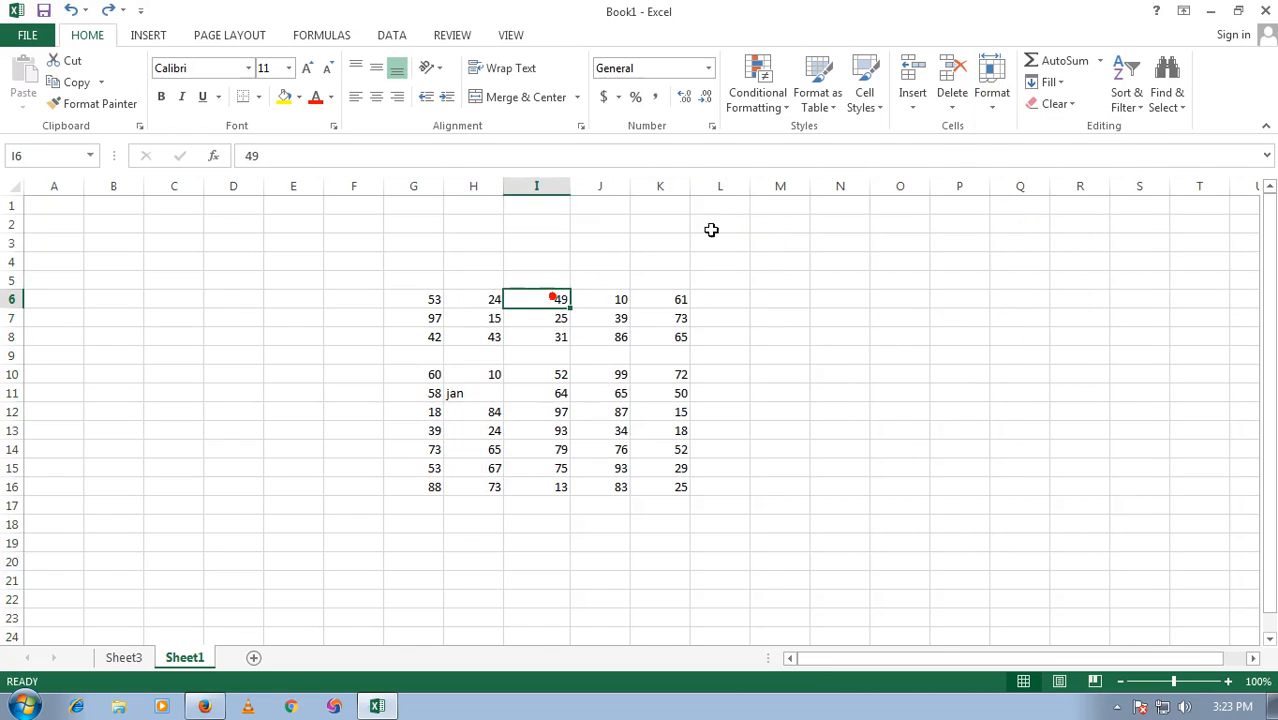
click(991, 100)
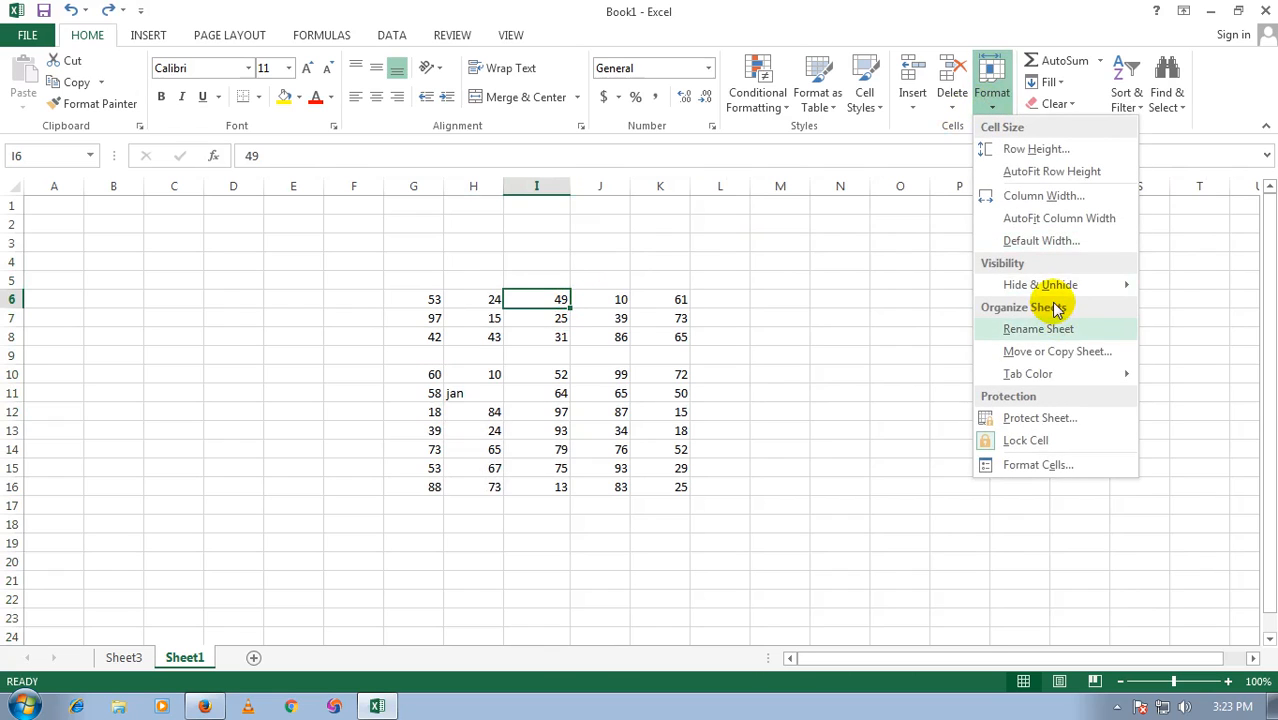
mouse_move(1057, 286)
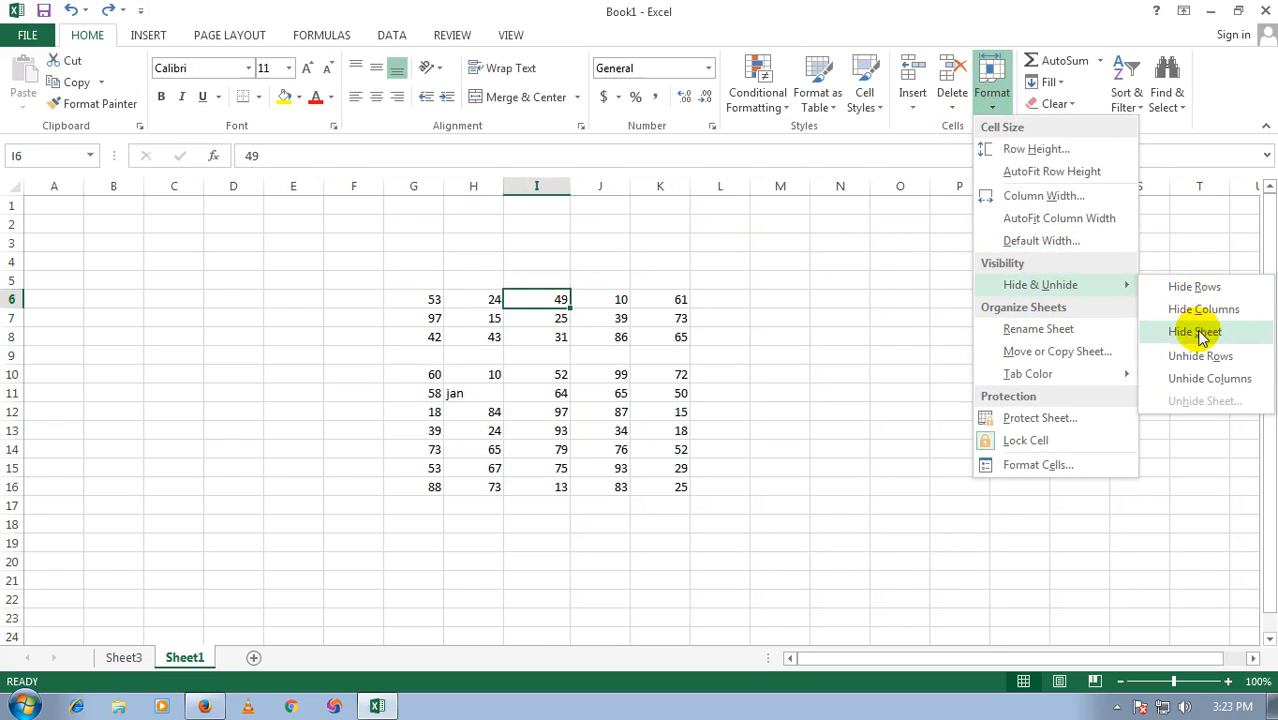
click(740, 296)
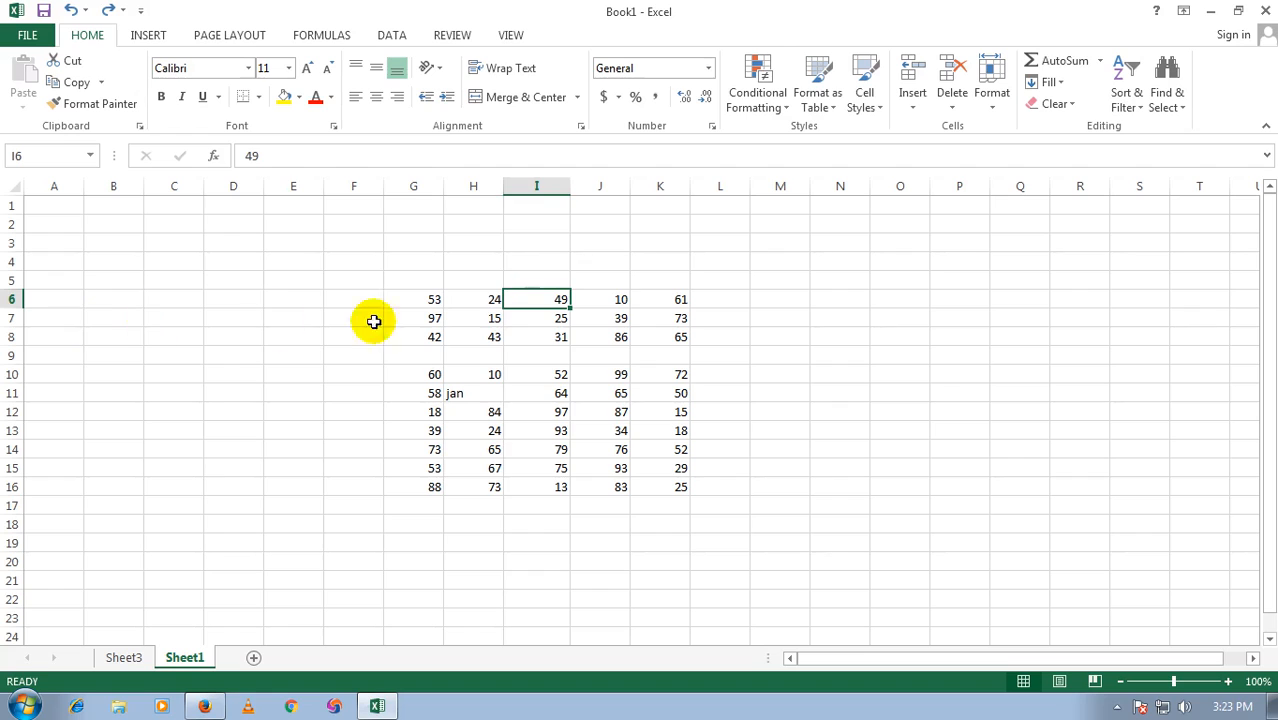
- Hide columns H to J
drag(493, 185, 614, 188)
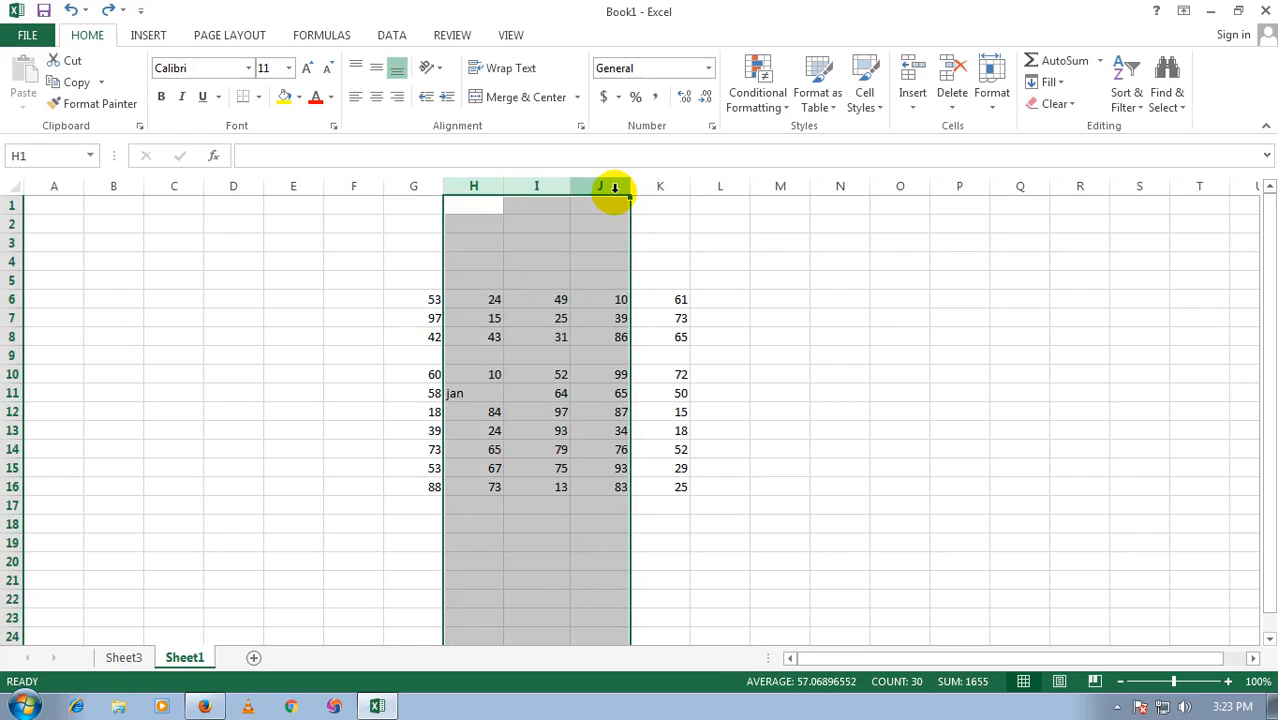
right_click(532, 188)
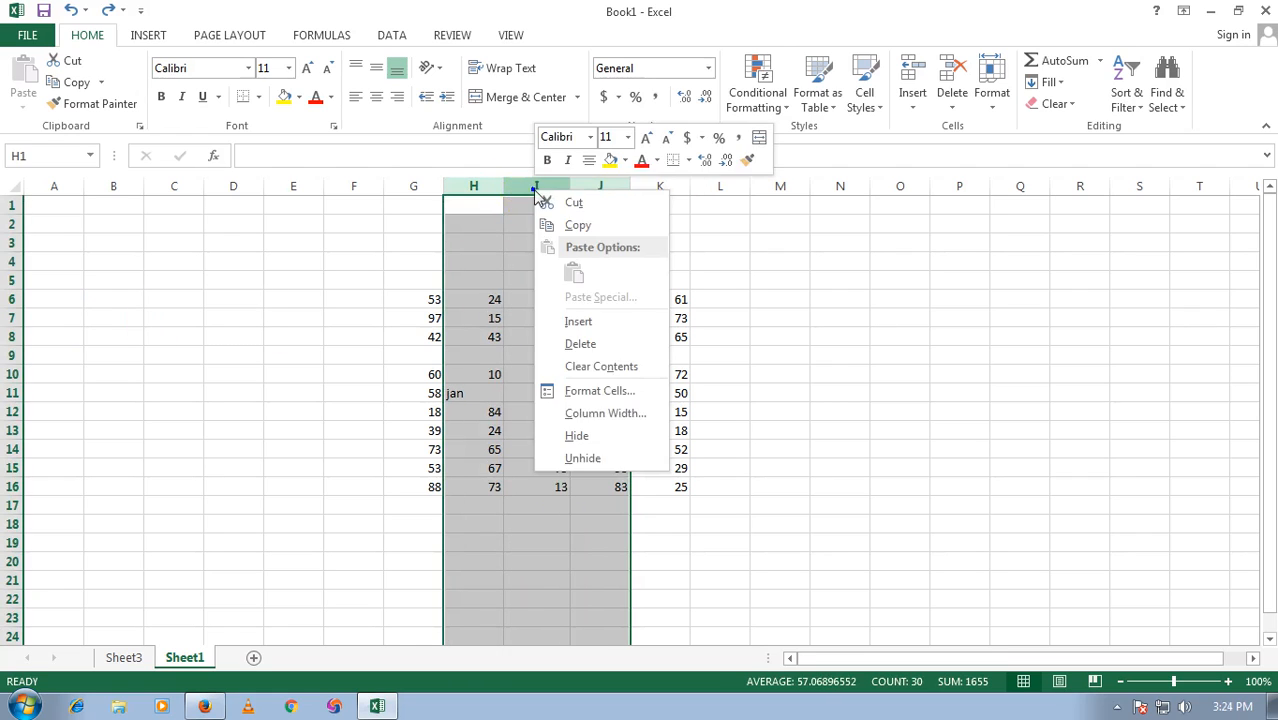
click(585, 435)
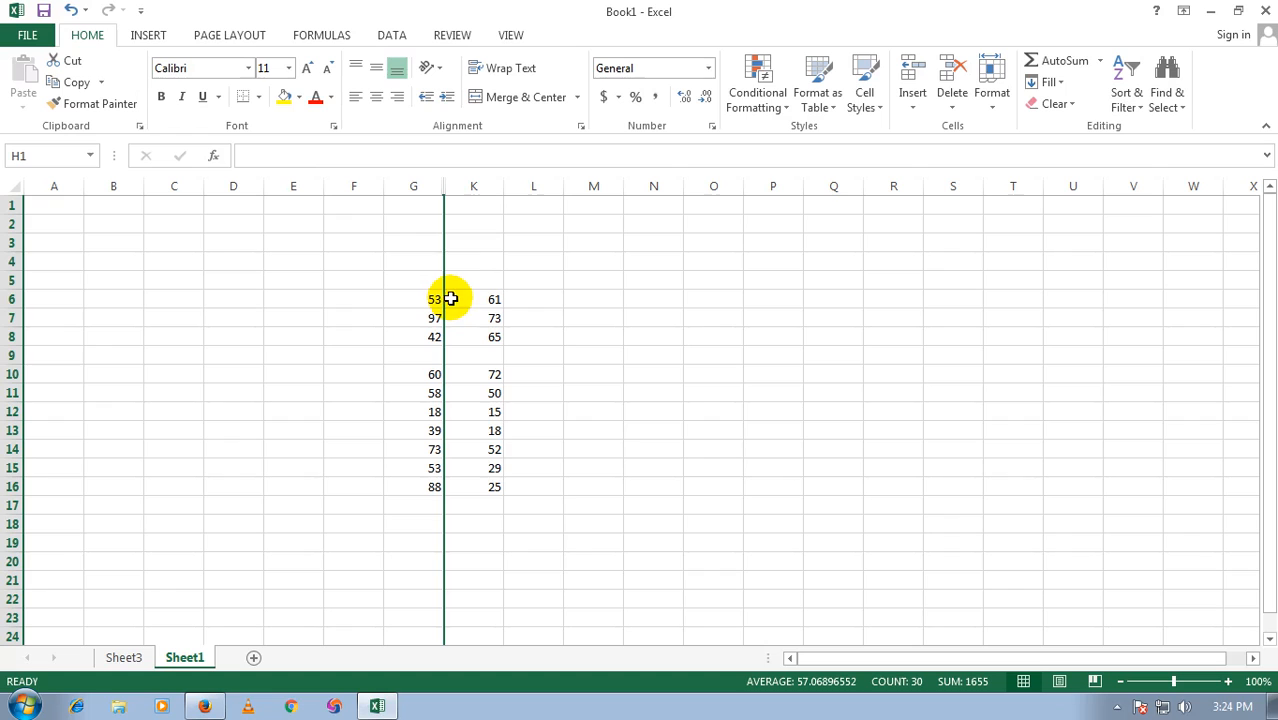
click(738, 339)
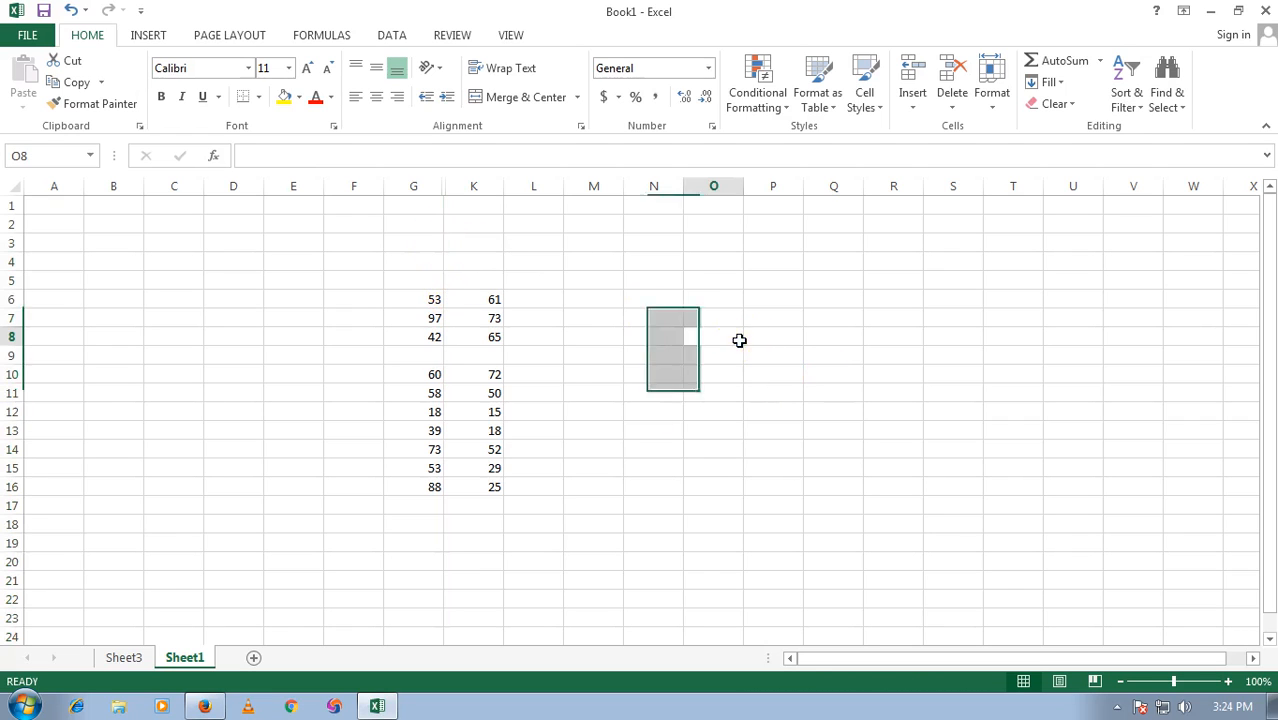
- Try to unhide the hidden columns with only cell O8 selected
click(991, 102)
mouse_move(1074, 288)
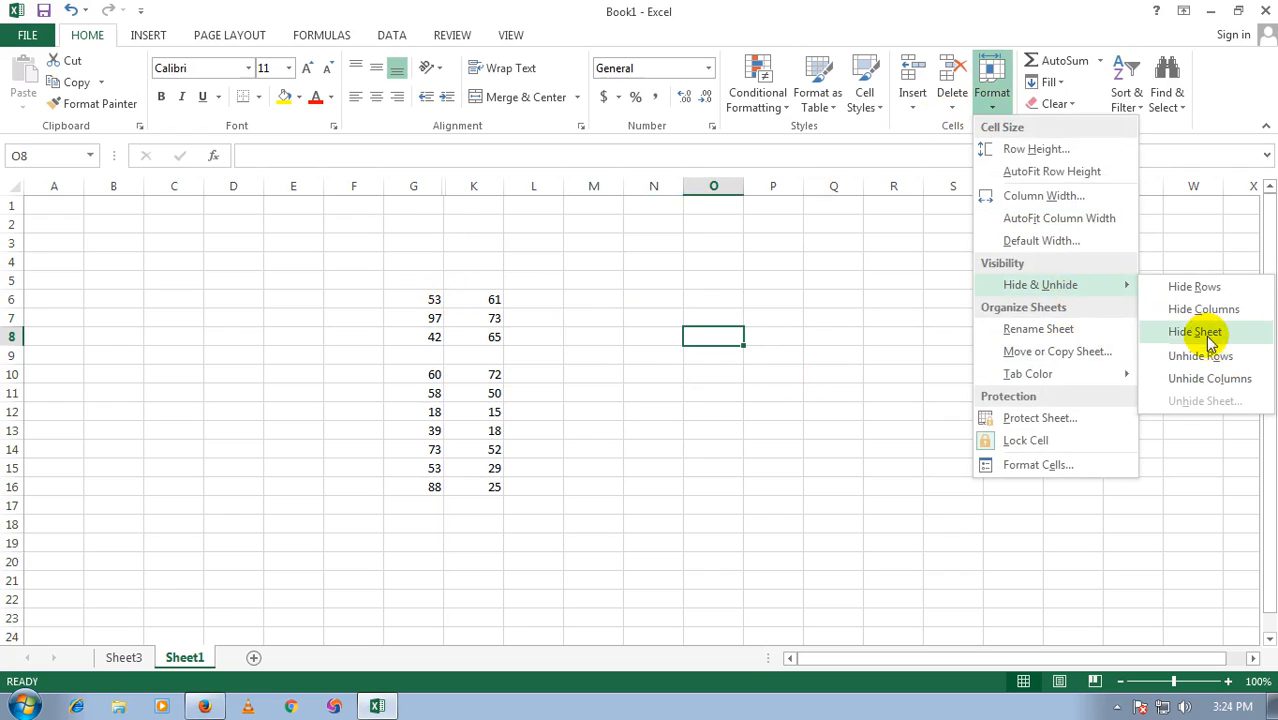
click(1230, 387)
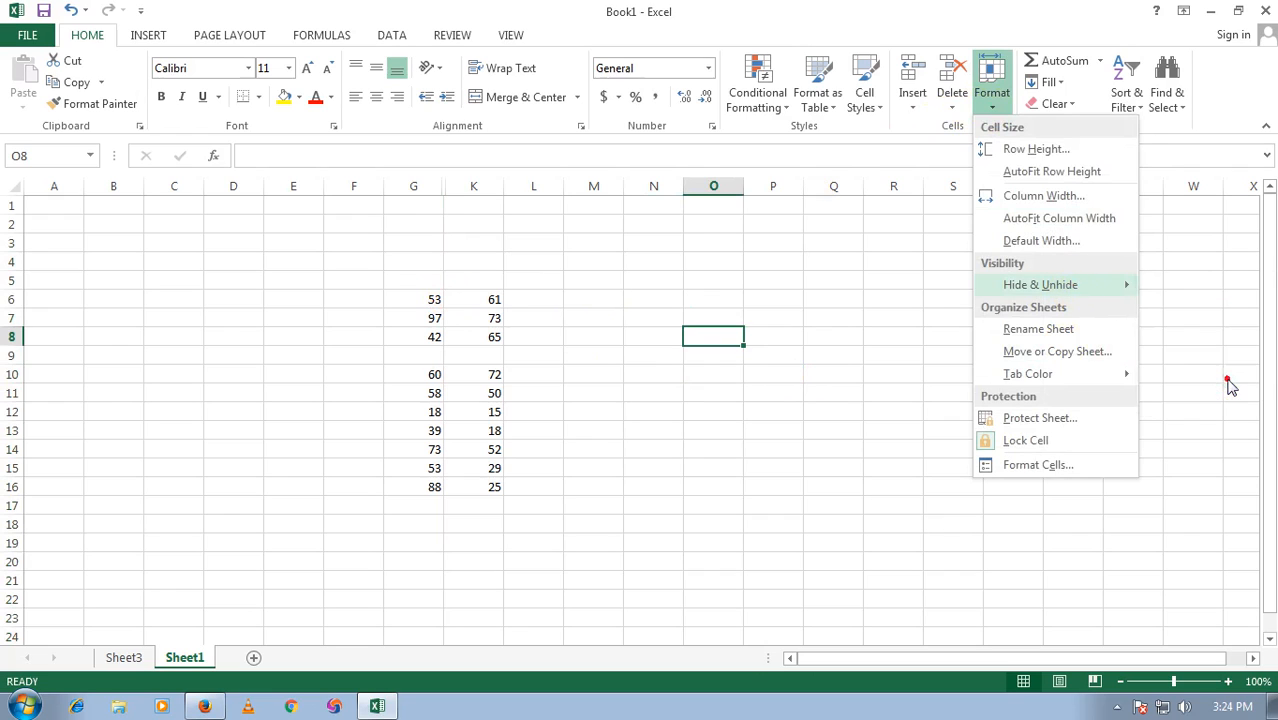
click(668, 372)
- Unhide columns H to J by selecting the adjacent columns G and K
drag(413, 185, 494, 197)
right_click(490, 197)
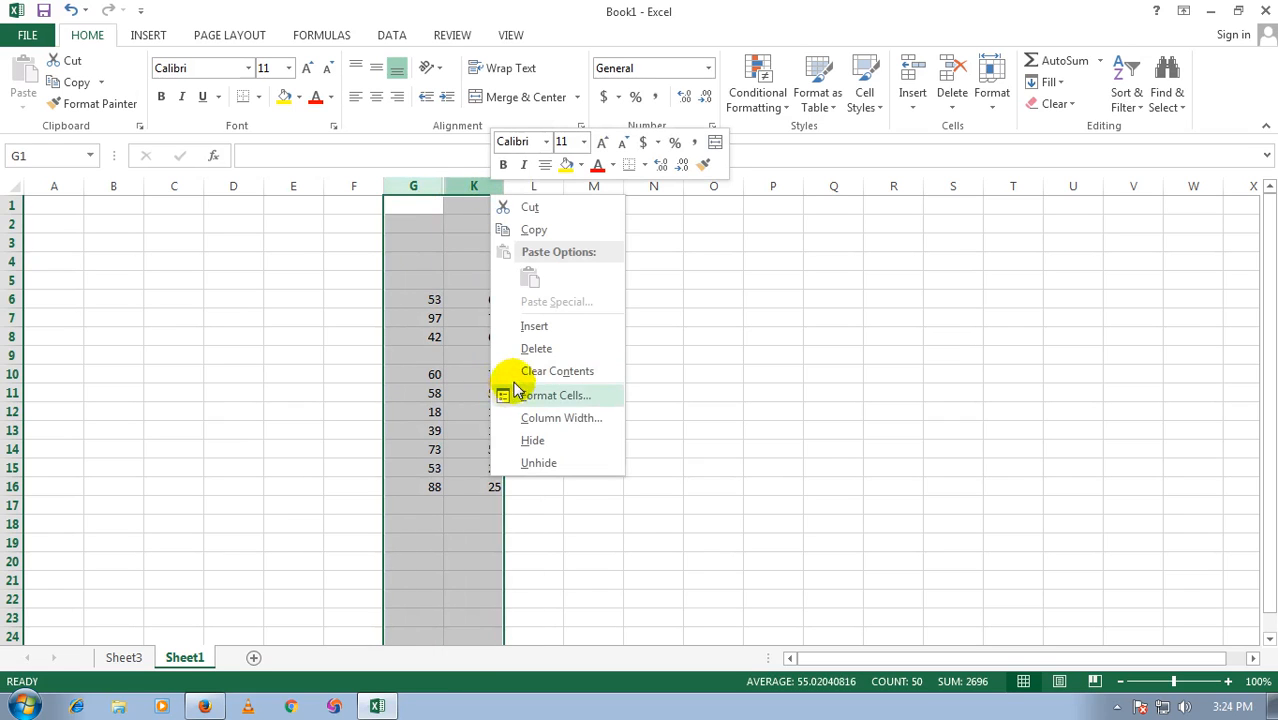
click(551, 462)
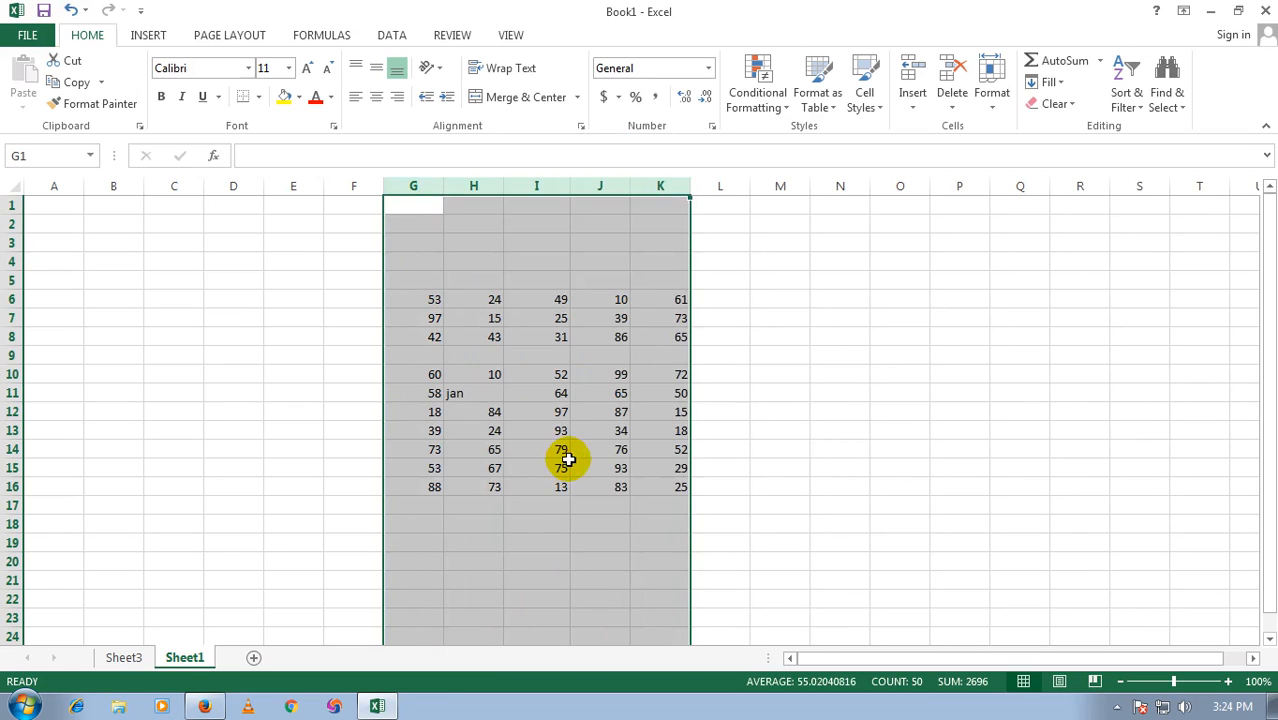
click(545, 412)
- Hide rows 7 to 13
drag(15, 318, 23, 431)
right_click(14, 400)
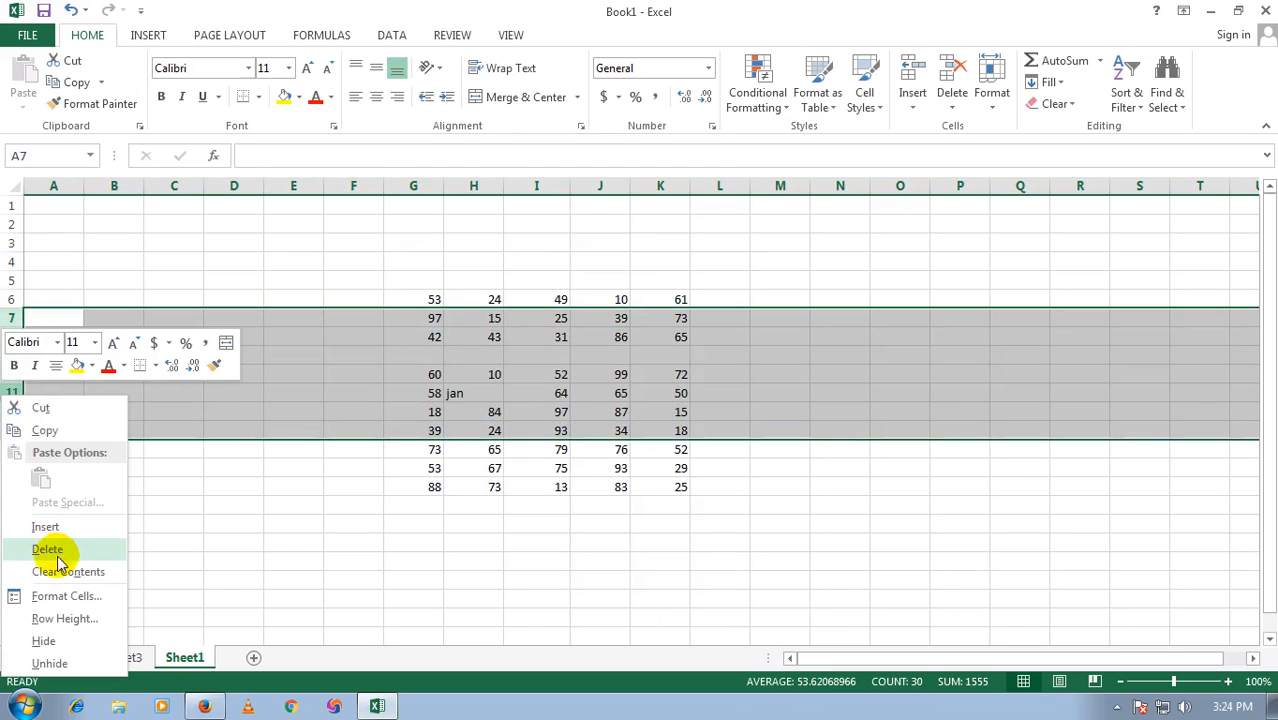
click(45, 640)
- Unhide rows 7 to 13 by selecting the adjacent rows 6 and 14
drag(8, 300, 11, 322)
right_click(11, 322)
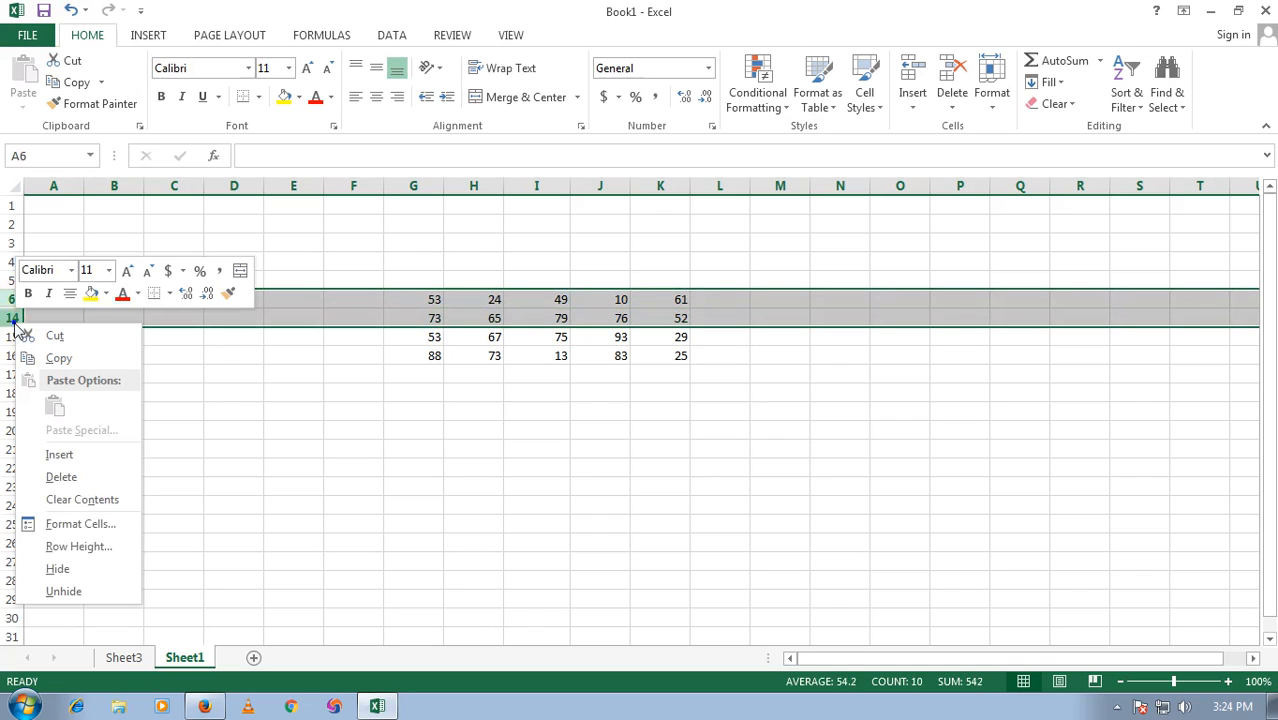
click(92, 596)
click(536, 468)
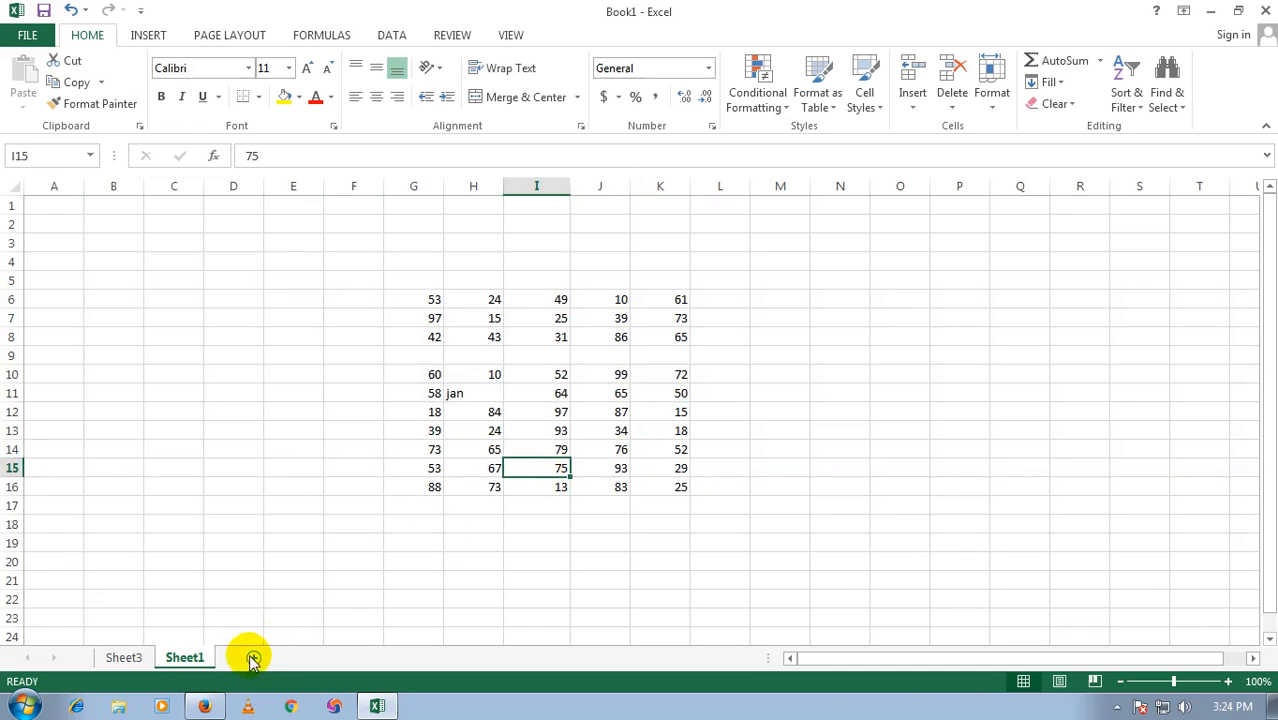
- Rename the Sheet1 worksheet as time
click(991, 90)
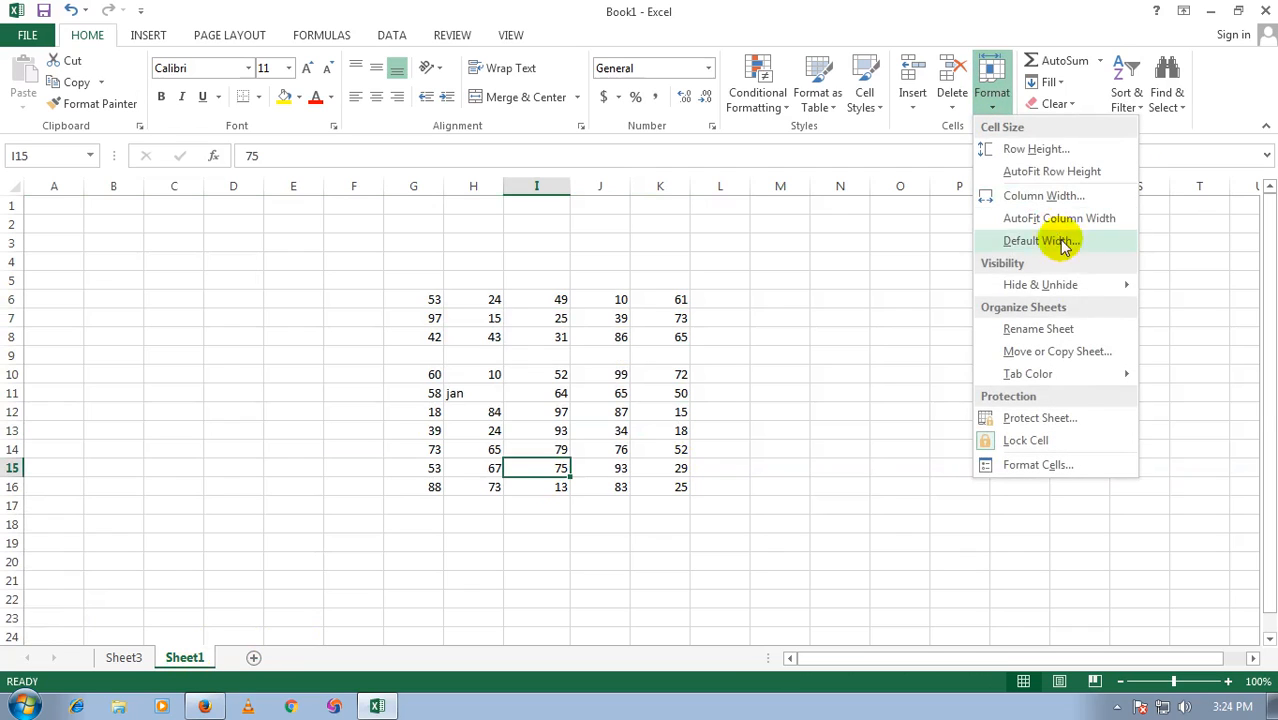
mouse_move(1073, 288)
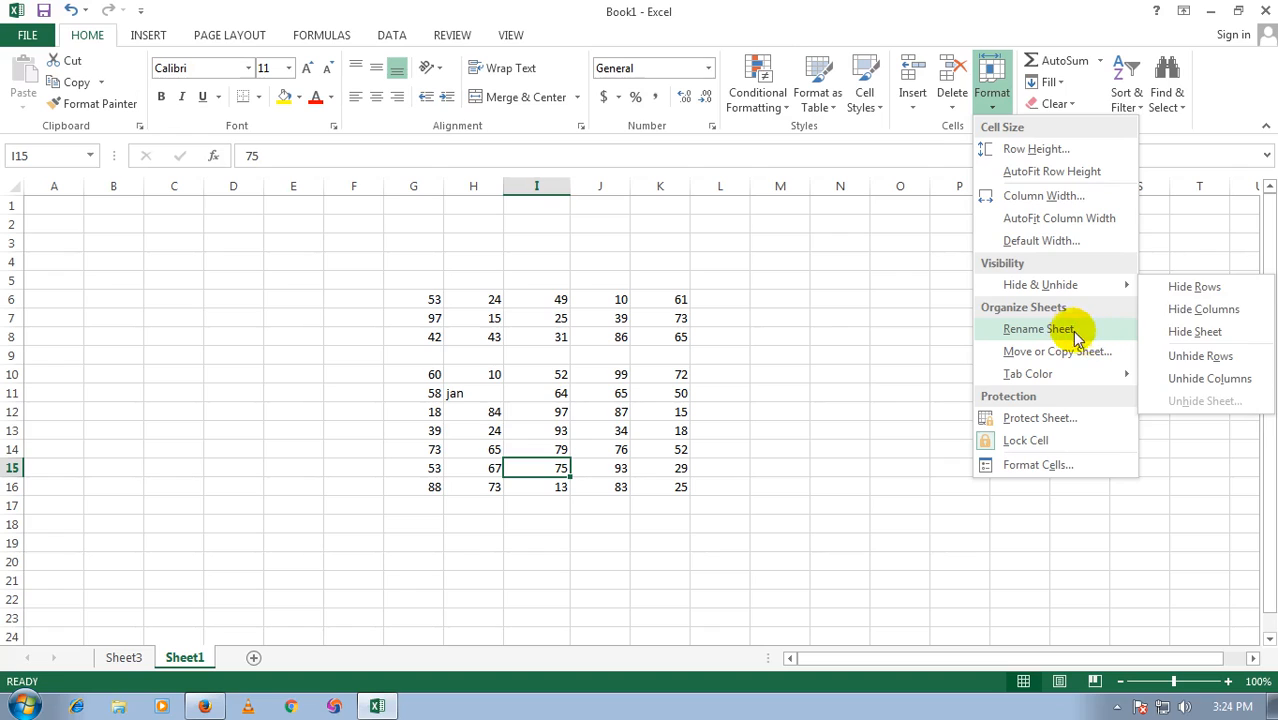
click(1038, 329)
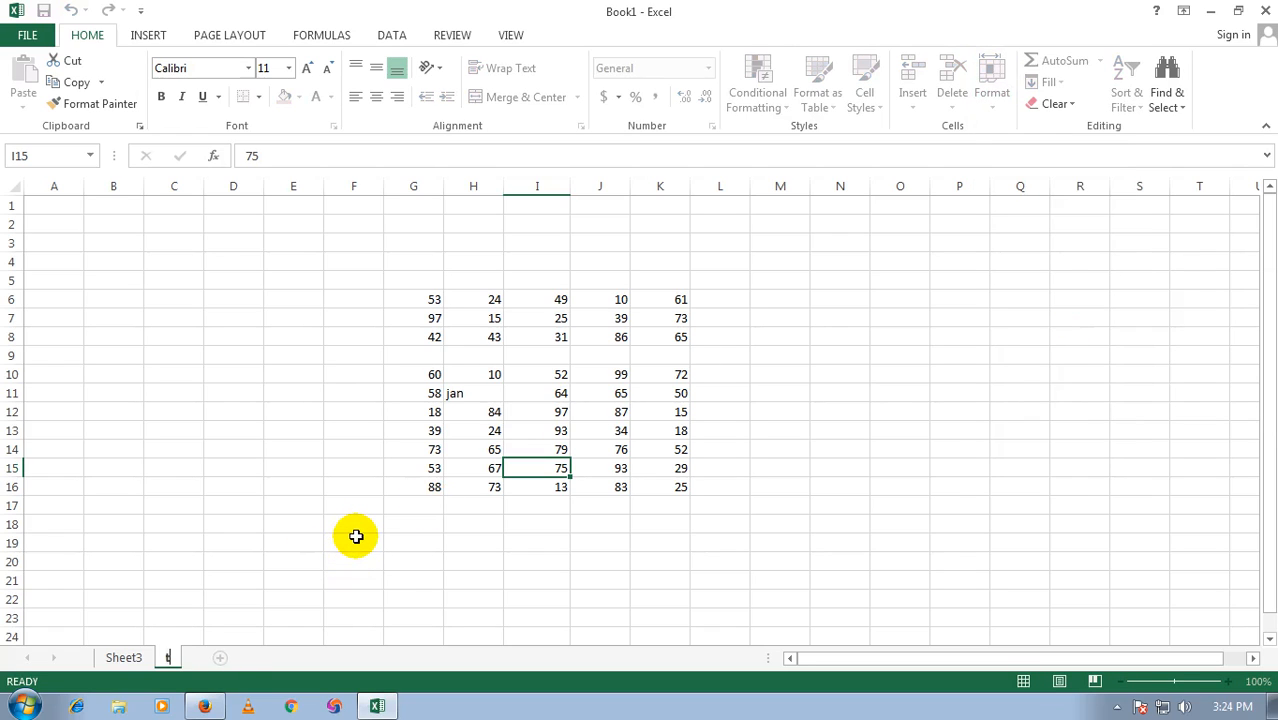
click(462, 430)
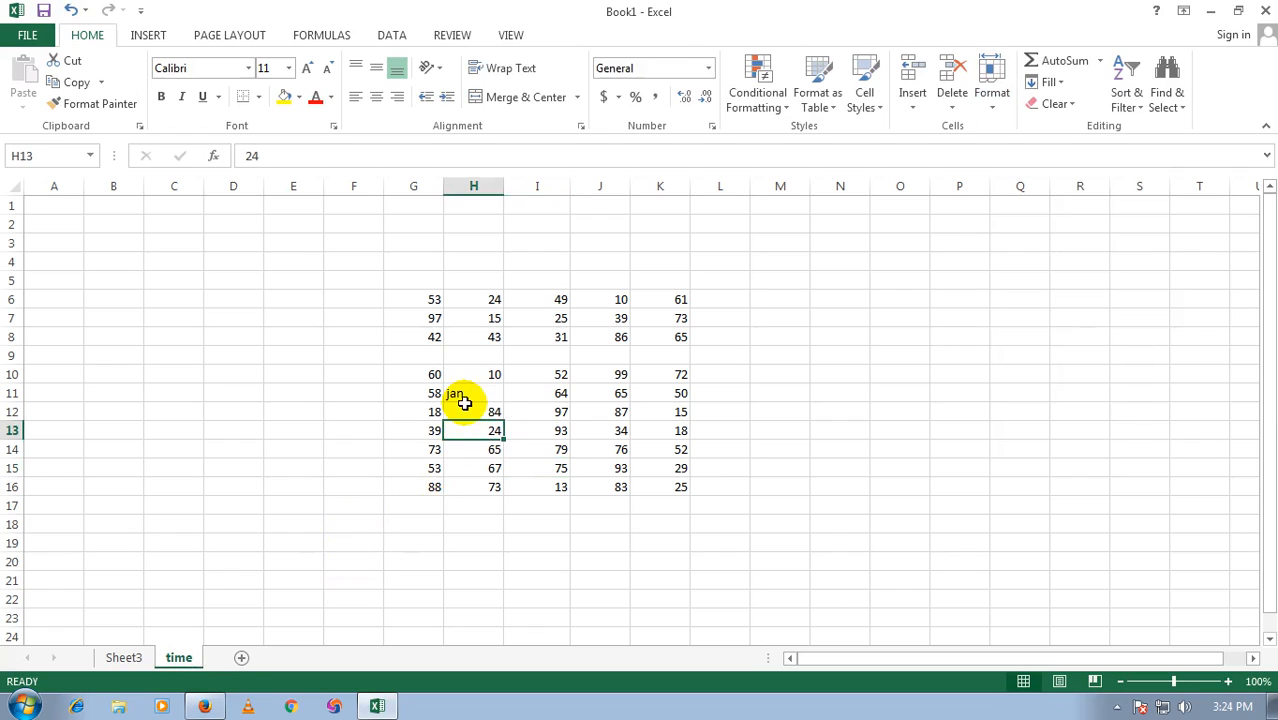
- Set the time worksheet's tab color to red and check it by switching to Sheet3 and back
click(546, 336)
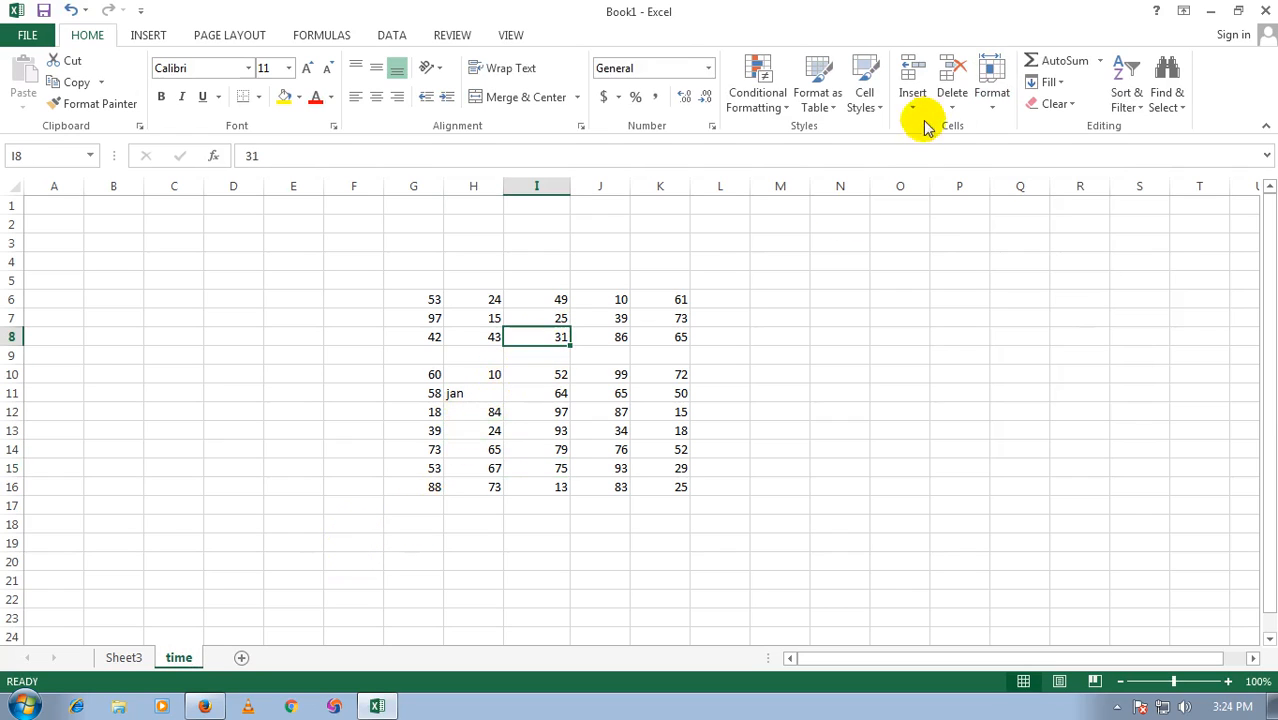
click(964, 106)
click(992, 100)
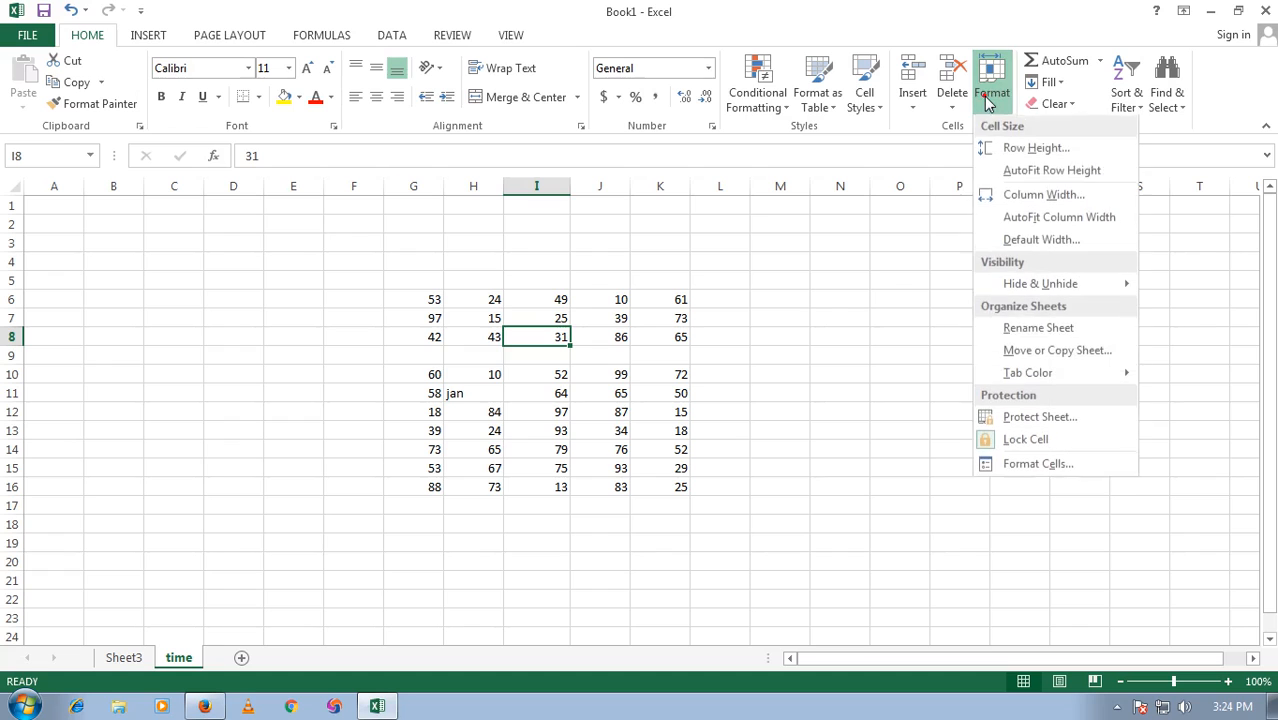
mouse_move(1108, 380)
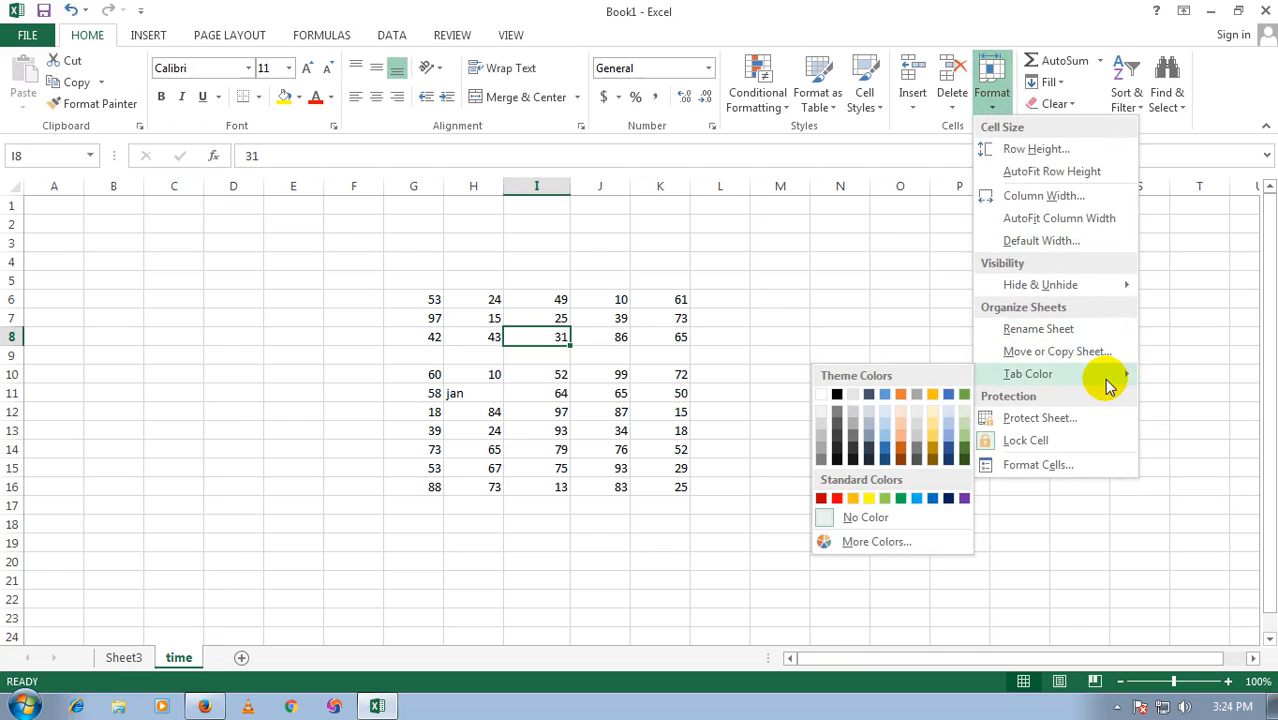
click(824, 500)
click(126, 658)
click(176, 660)
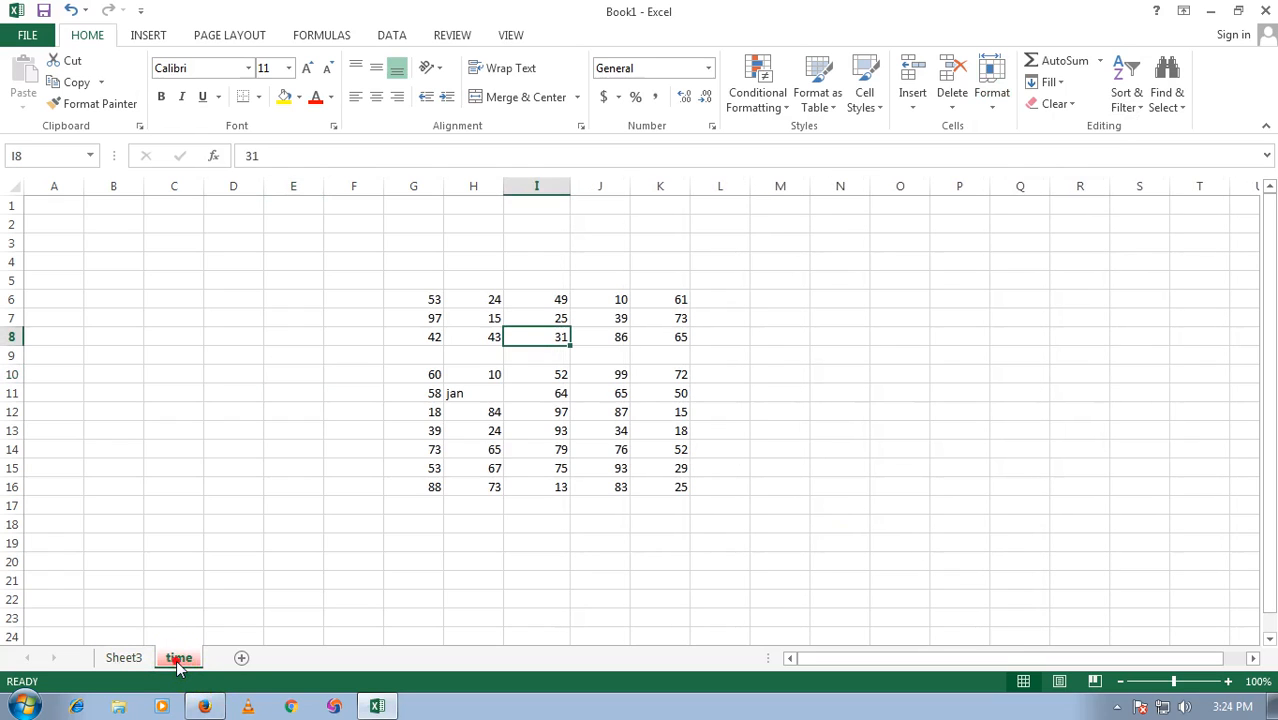
- Create a copy of the time worksheet within Book1, placed before the original time sheet
click(565, 393)
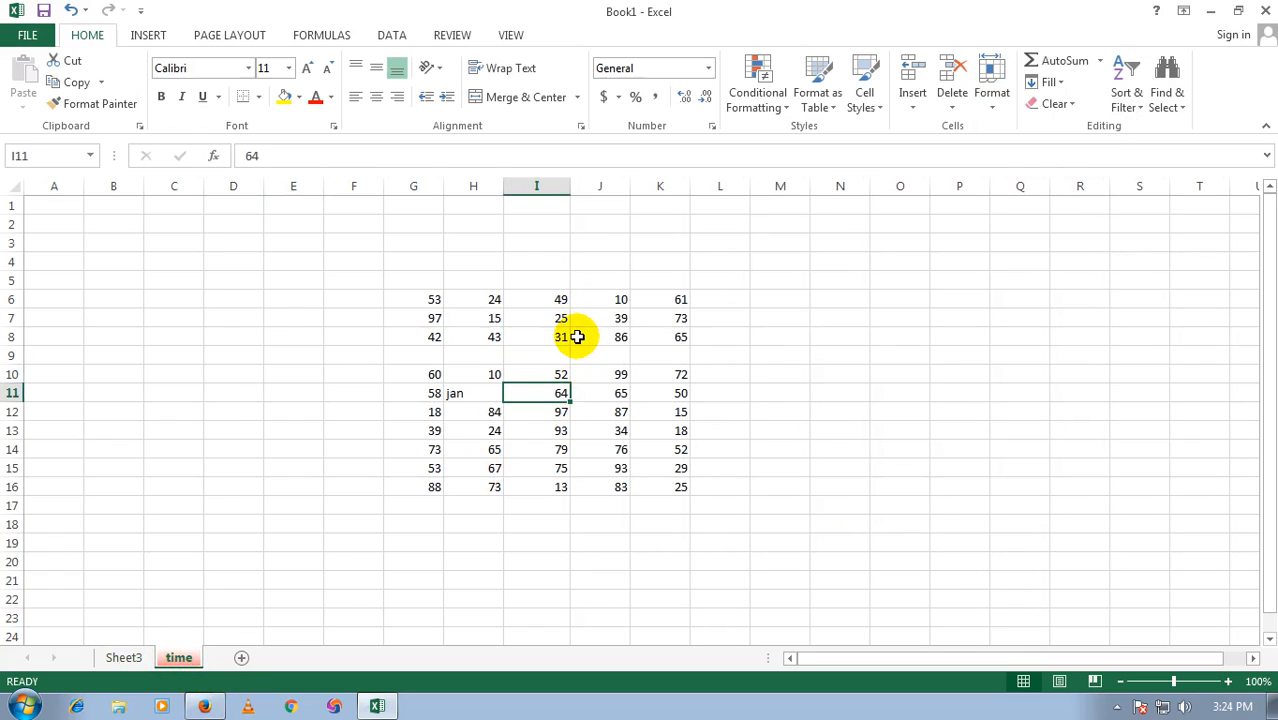
click(991, 90)
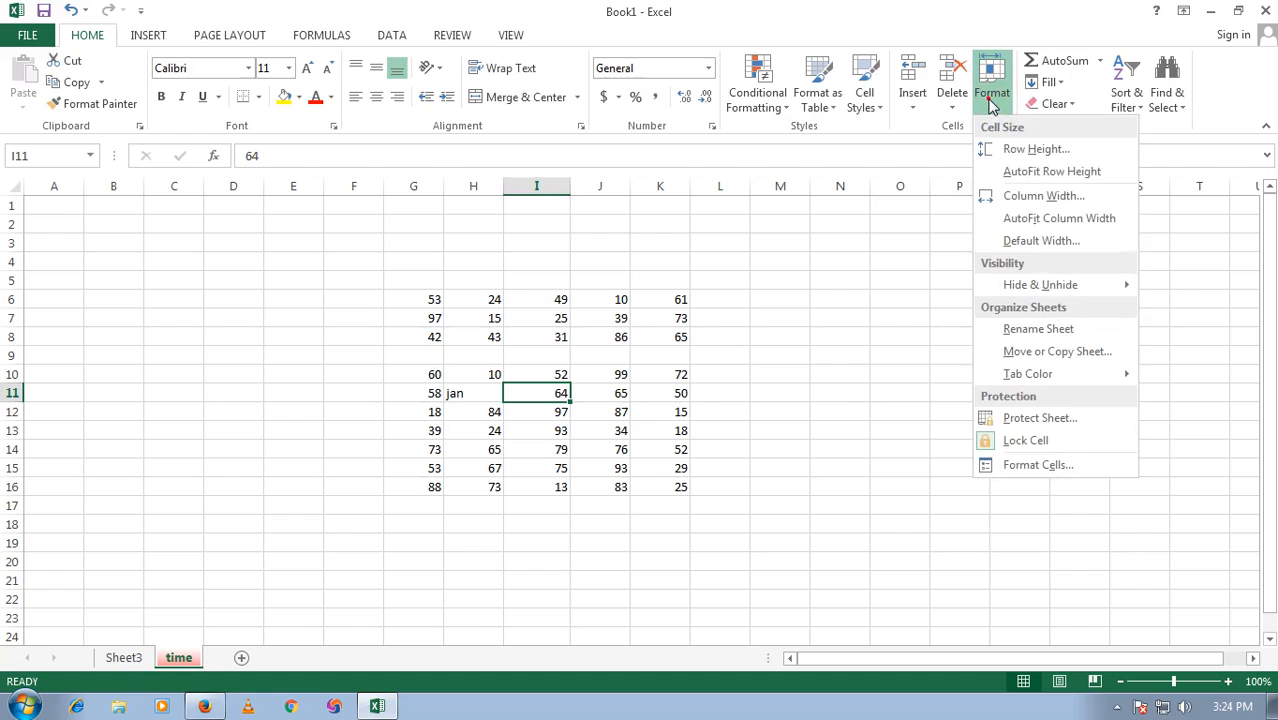
click(1057, 356)
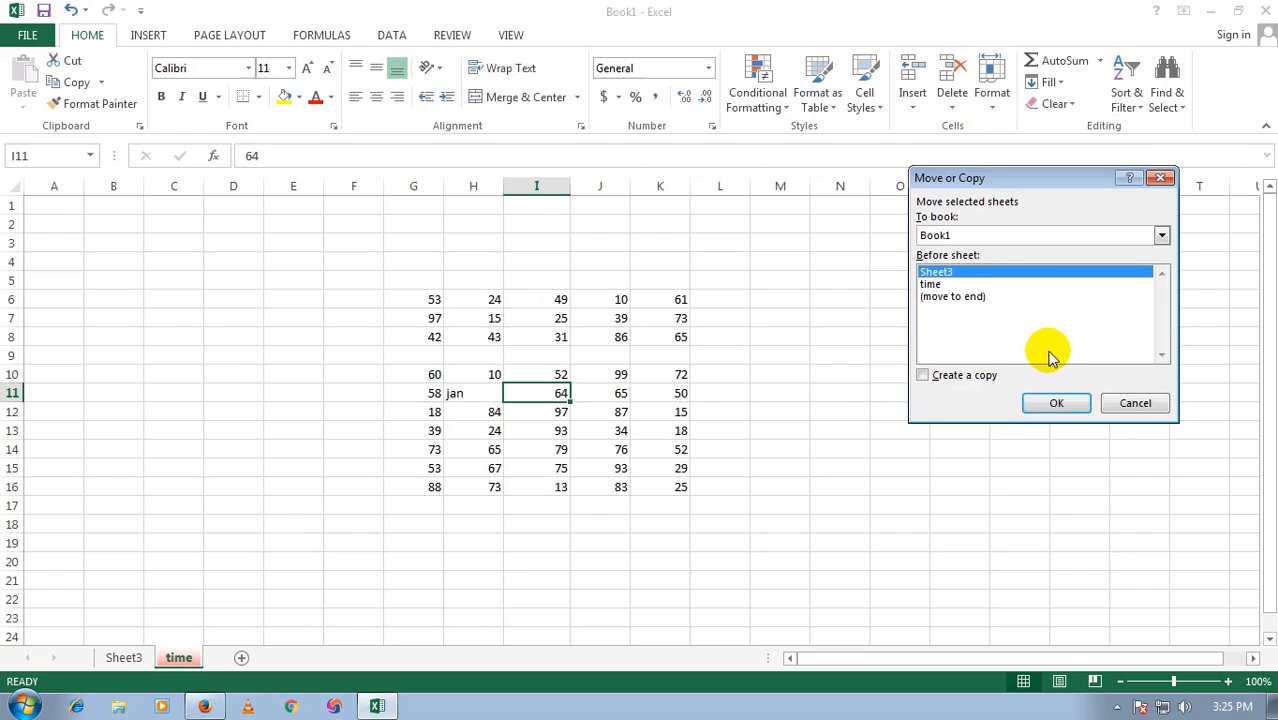
click(931, 285)
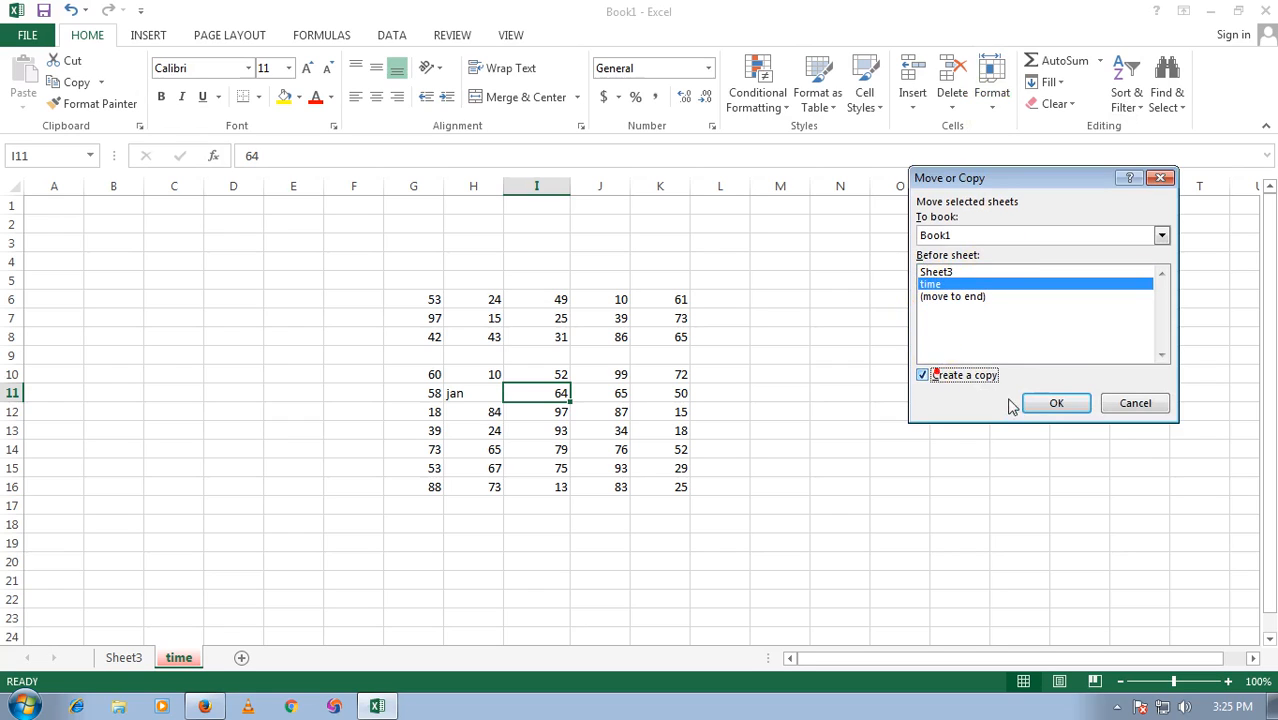
click(1050, 402)
- Compare the copied worksheet with the original time sheet by switching between the two
click(245, 658)
click(212, 663)
click(243, 662)
click(210, 662)
click(245, 664)
click(212, 664)
click(245, 662)
click(210, 662)
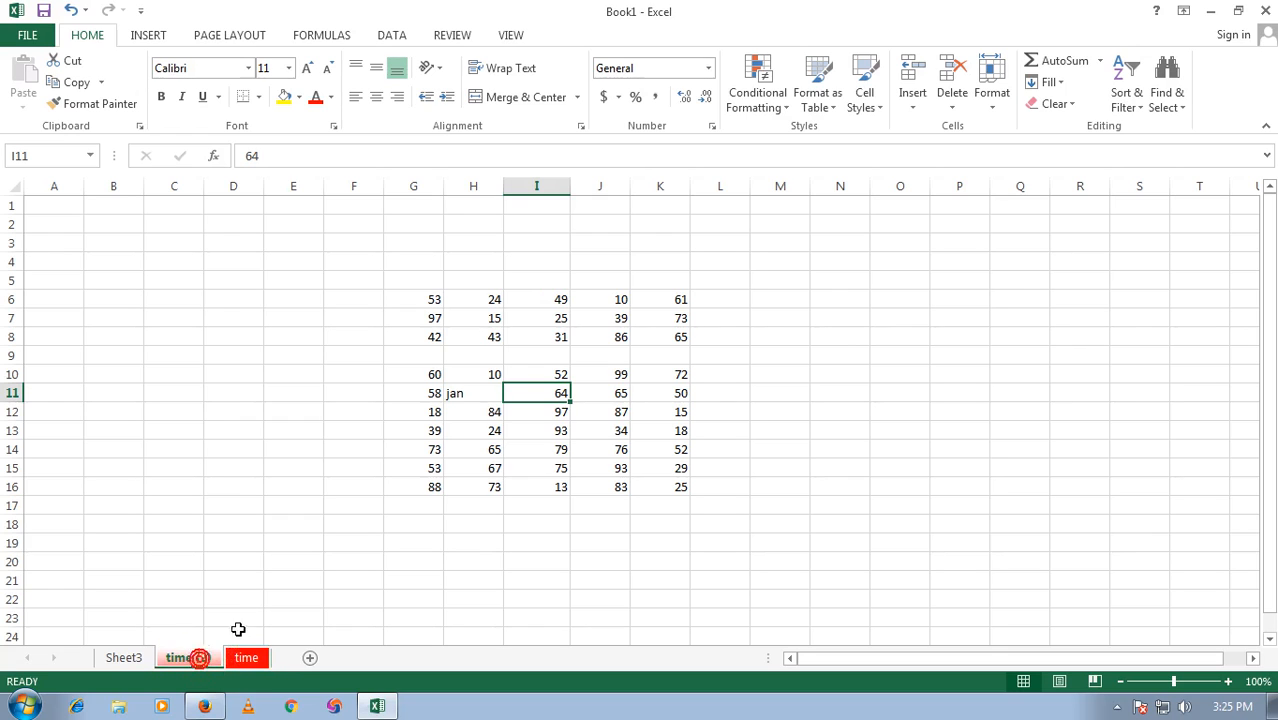
- Reorder the worksheets by moving Sheet3 after time (2) and the time sheet to the front
click(138, 659)
drag(248, 663, 249, 666)
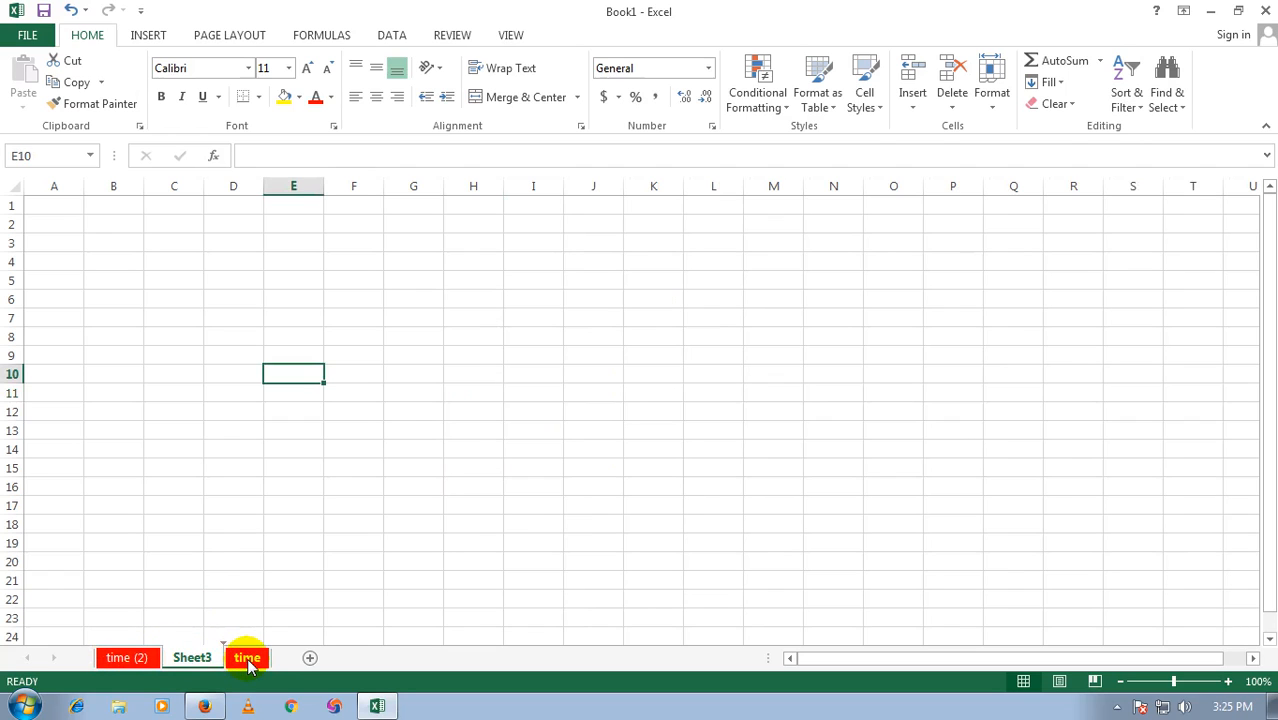
click(247, 661)
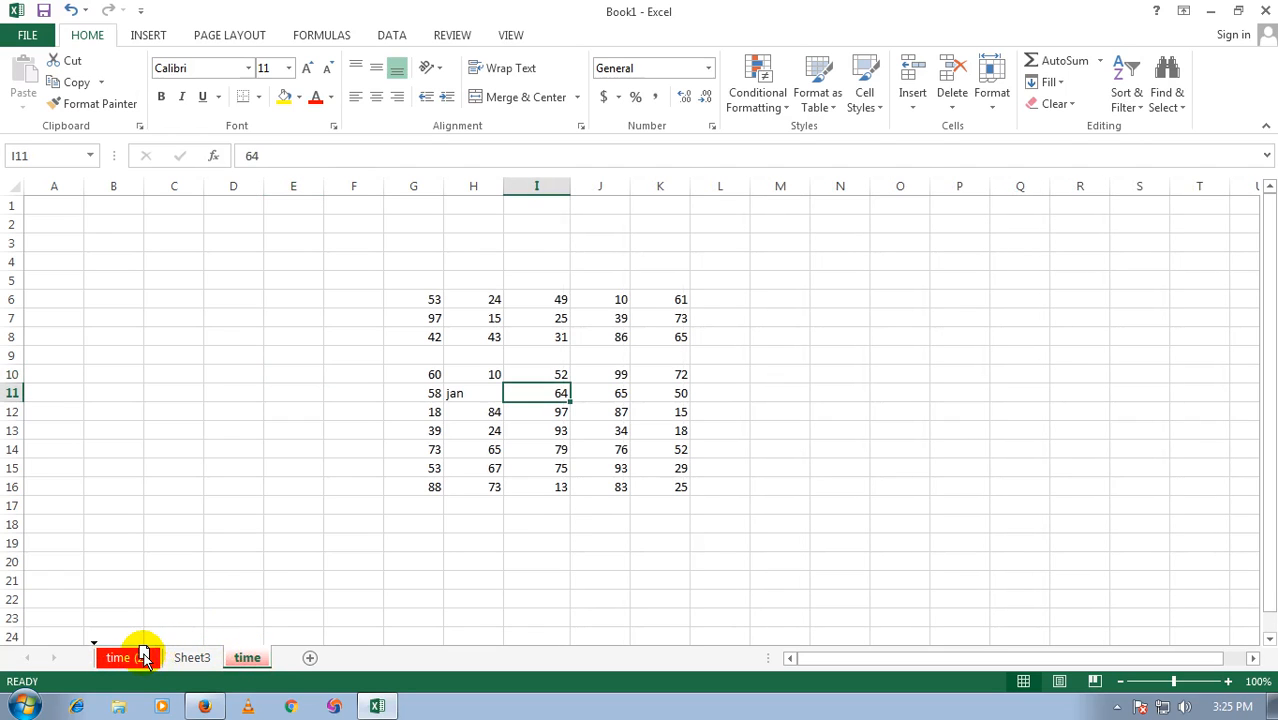
drag(143, 655, 145, 657)
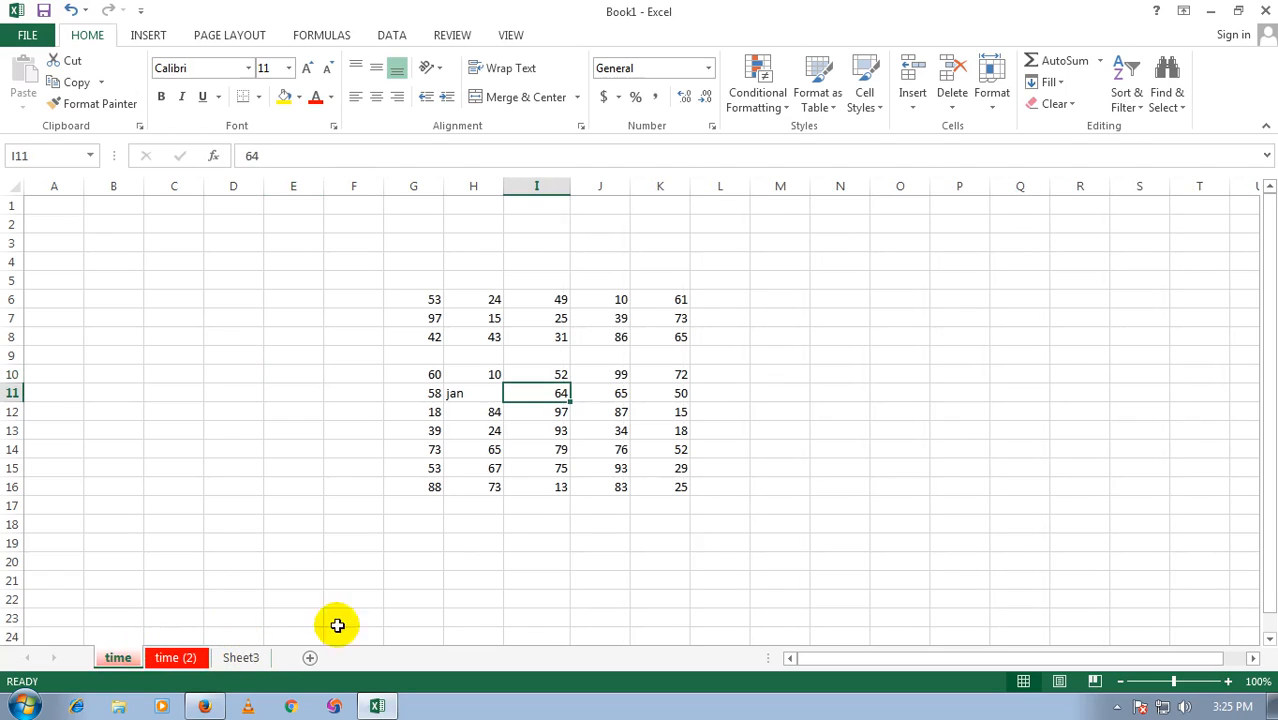
click(990, 105)
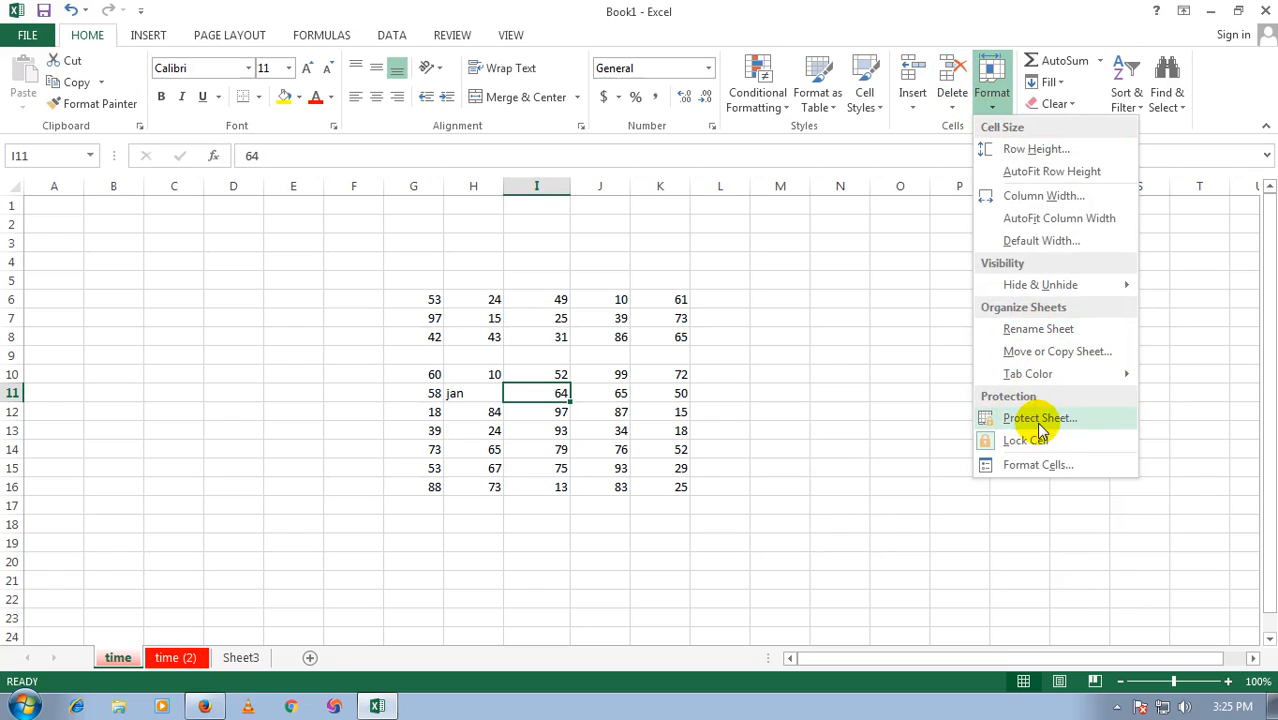
click(782, 349)
click(782, 349)
click(612, 335)
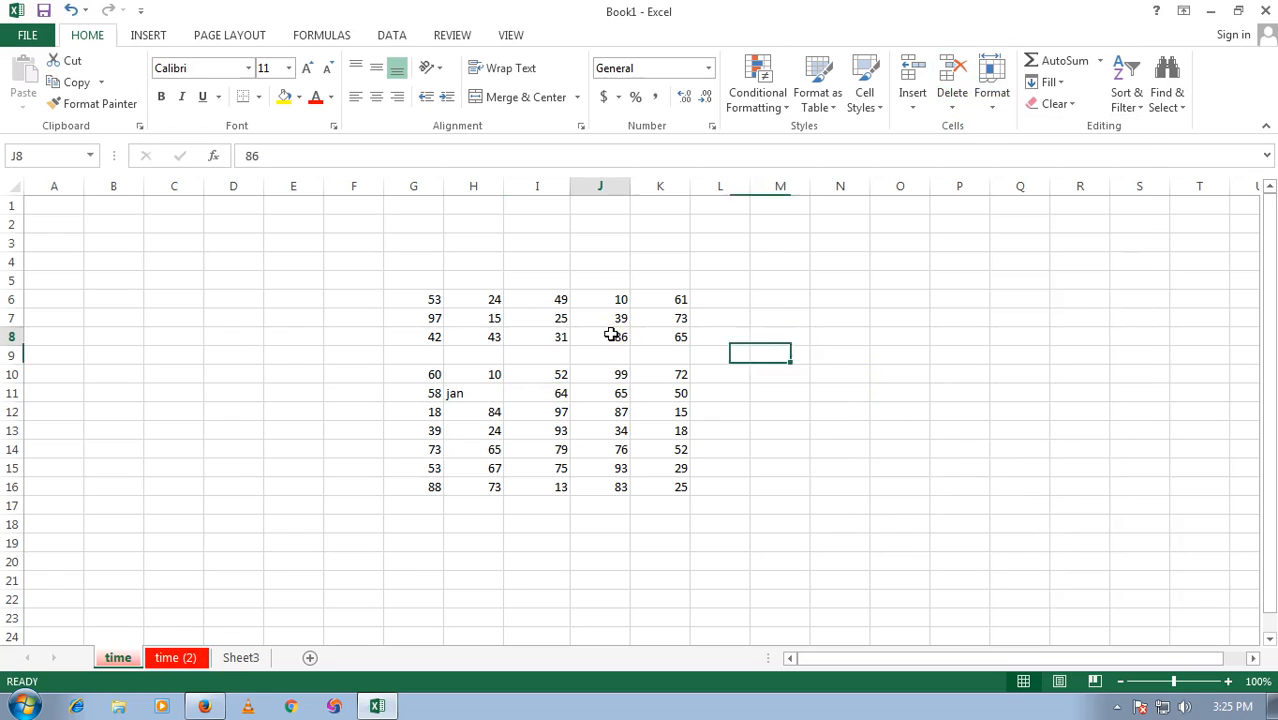
click(681, 302)
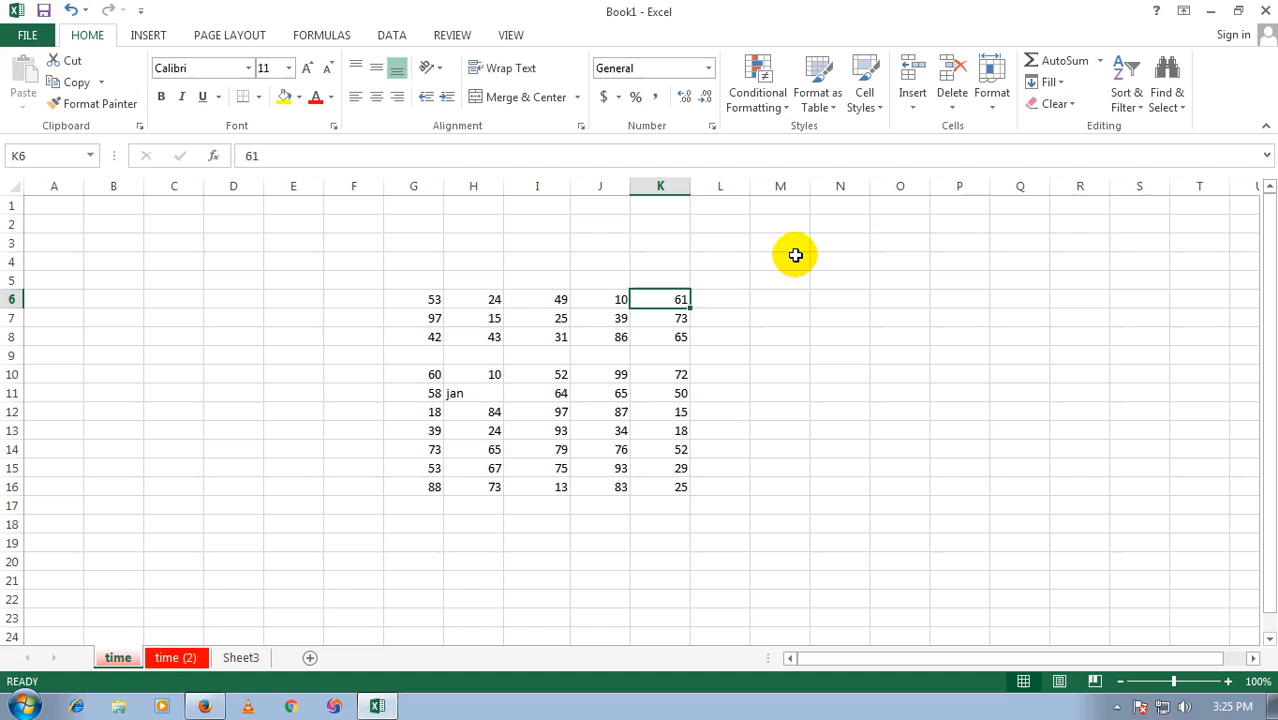
- Protect the time worksheet with an unprotect password, keeping the default permissions, and re-enter the password to confirm
click(993, 100)
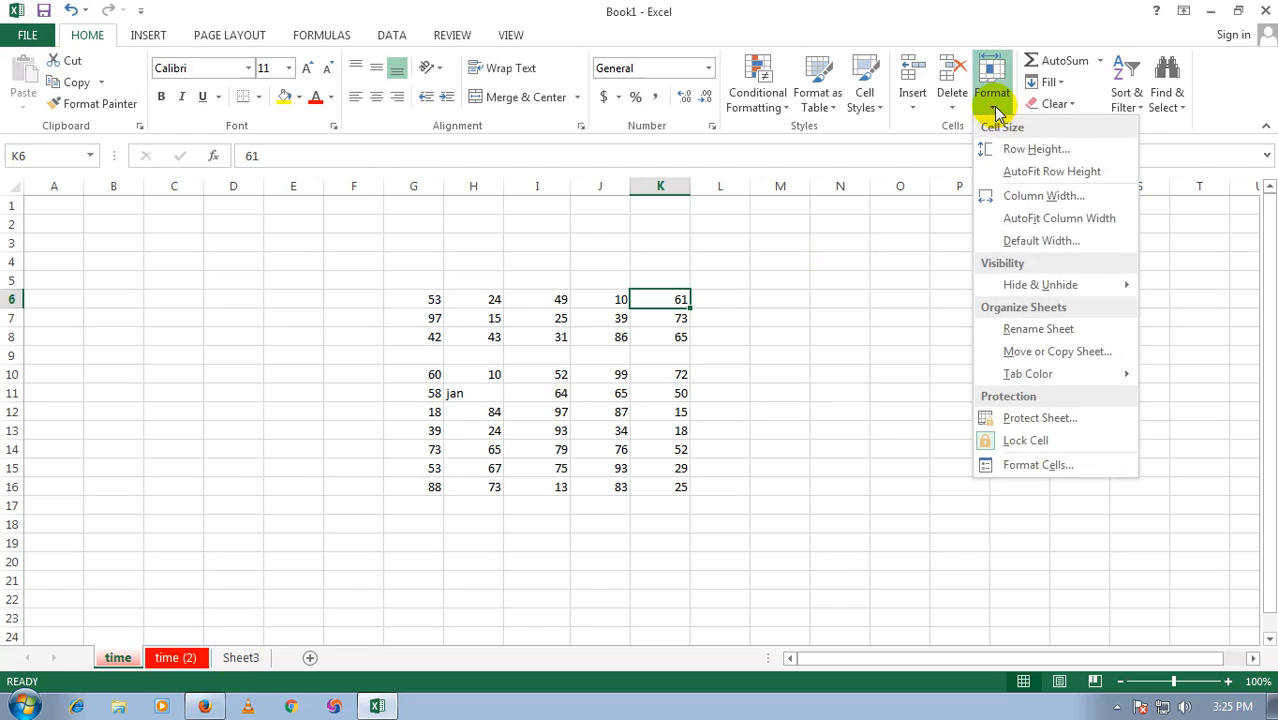
click(1000, 417)
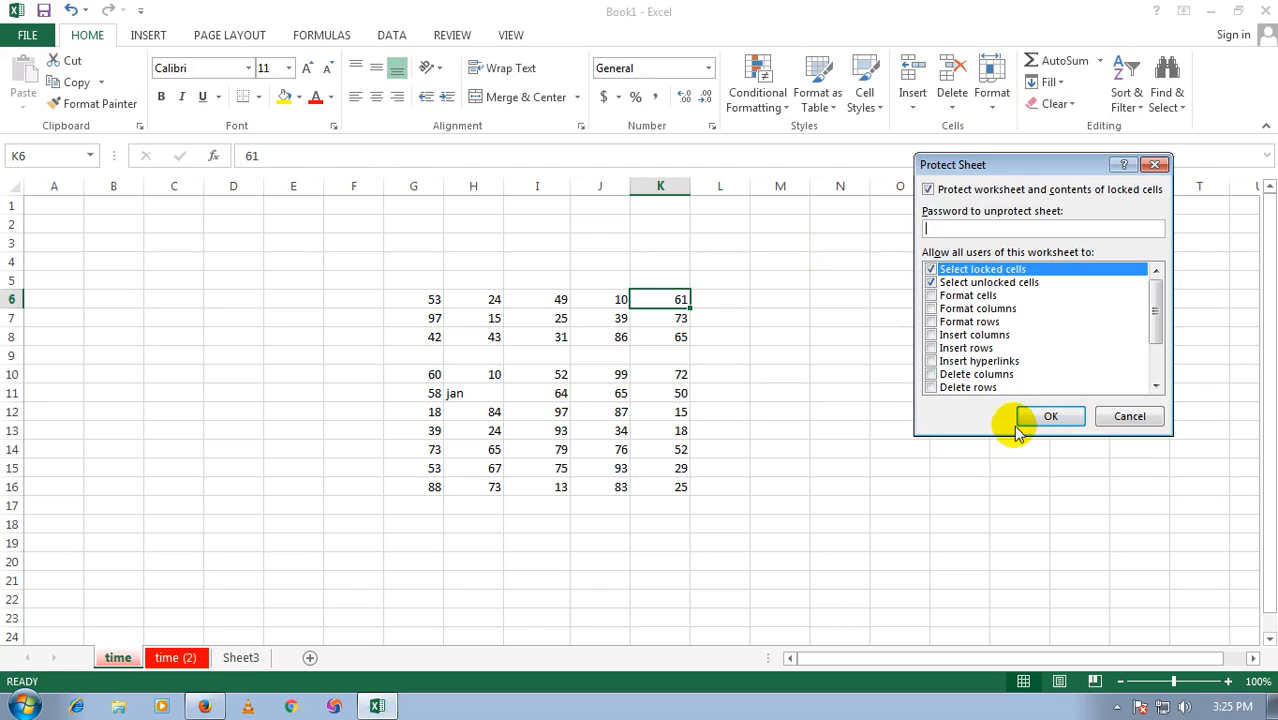
text(1)
click(1045, 421)
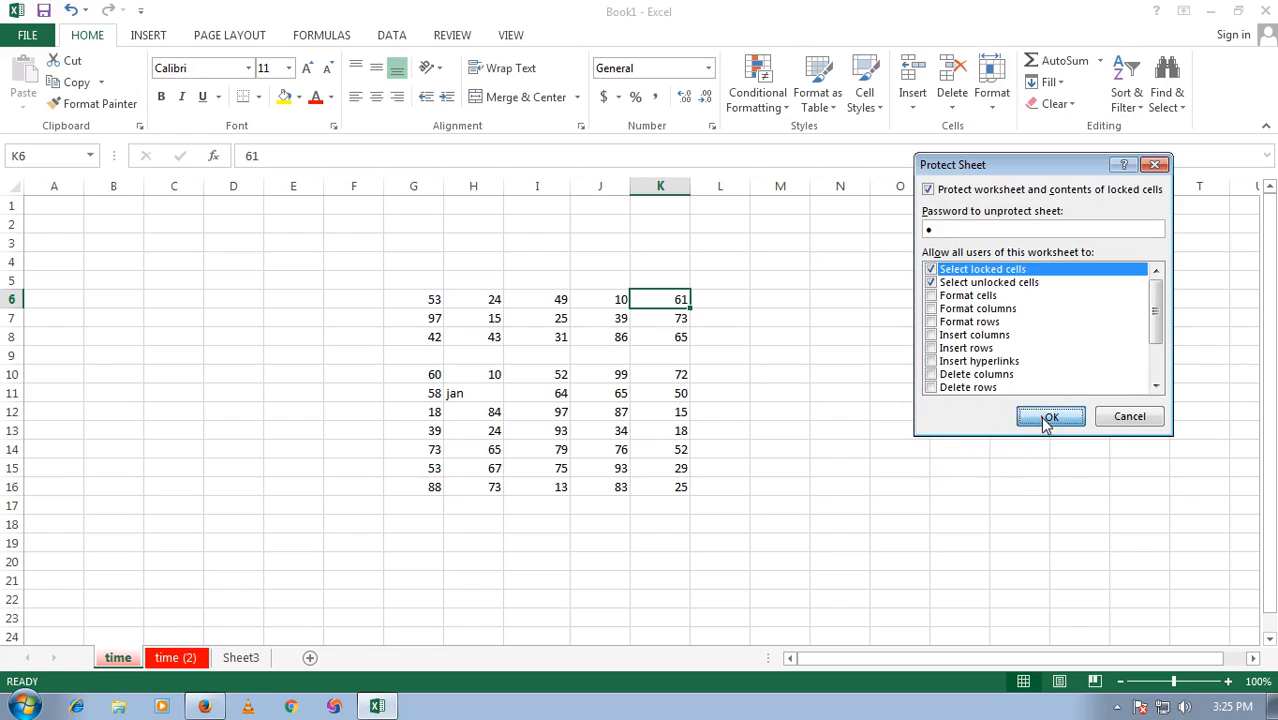
text(1)
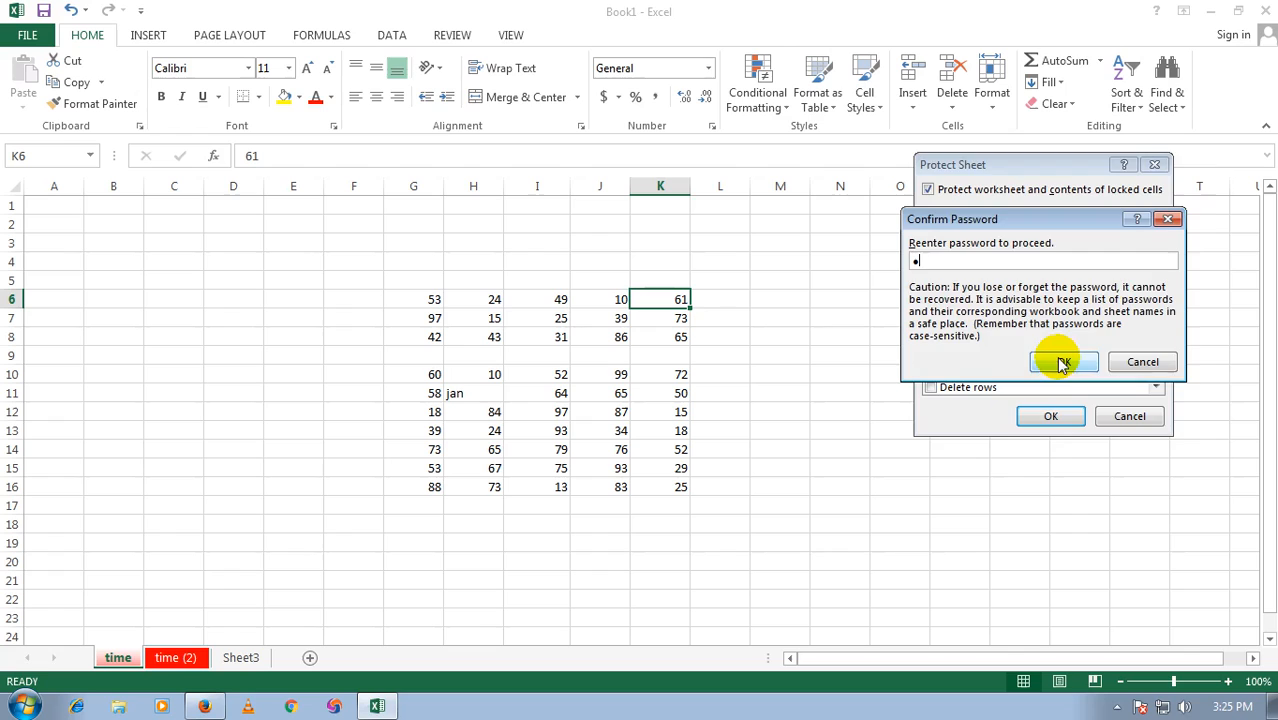
click(1063, 363)
- Try to edit the empty cell N8 on the protected sheet
click(816, 343)
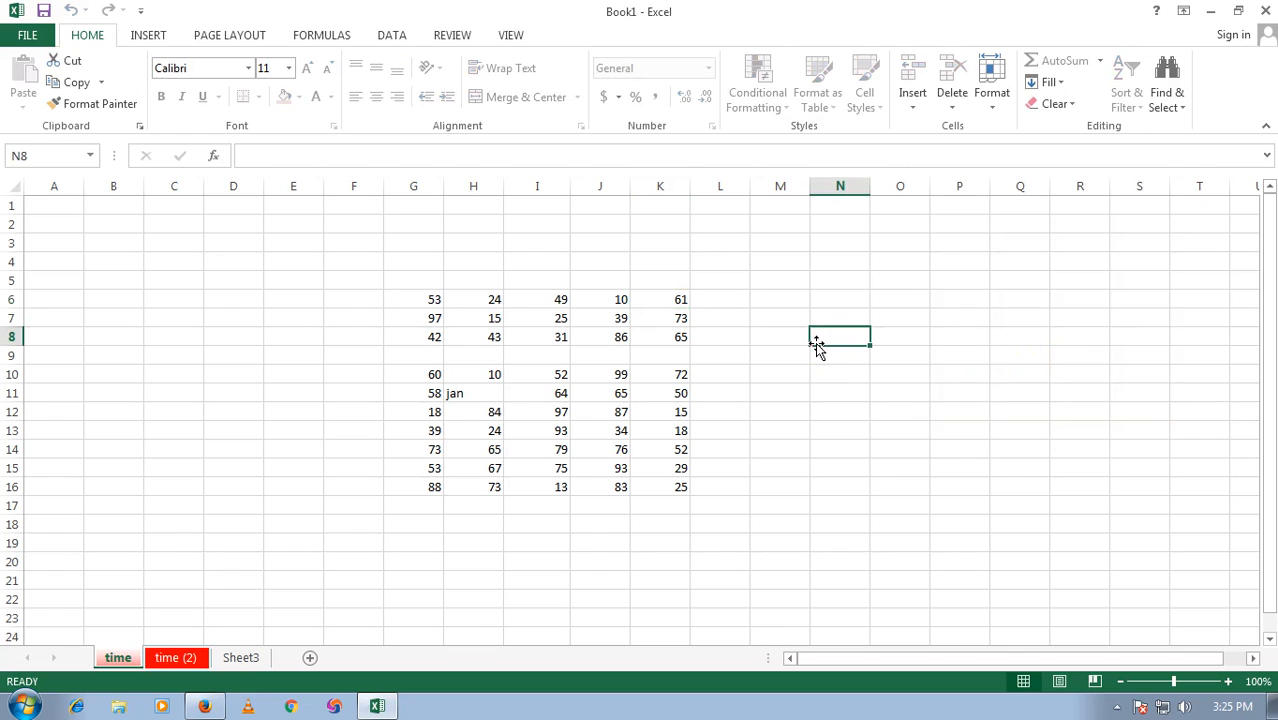
double_click(816, 343)
key(Return)
click(620, 281)
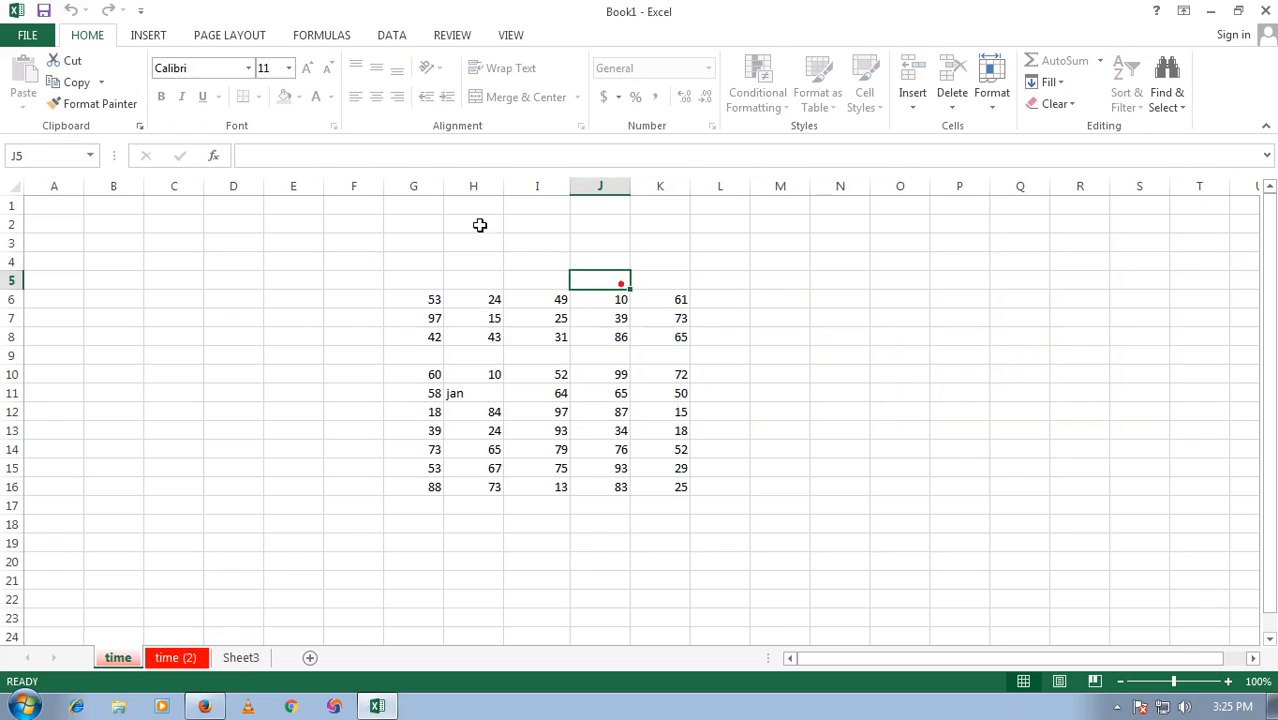
- Try to change the font formatting of the range H5:J11 on the protected sheet
drag(445, 281, 600, 393)
click(288, 68)
click(288, 68)
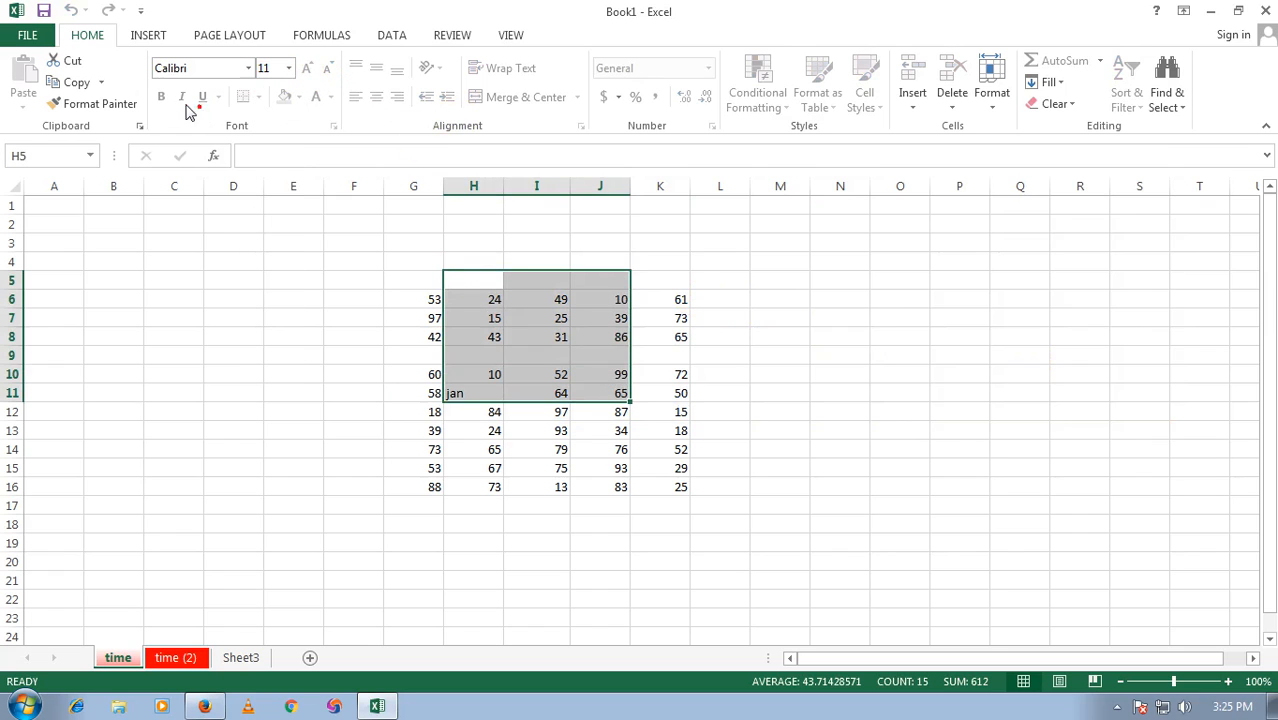
click(248, 68)
click(288, 68)
click(334, 67)
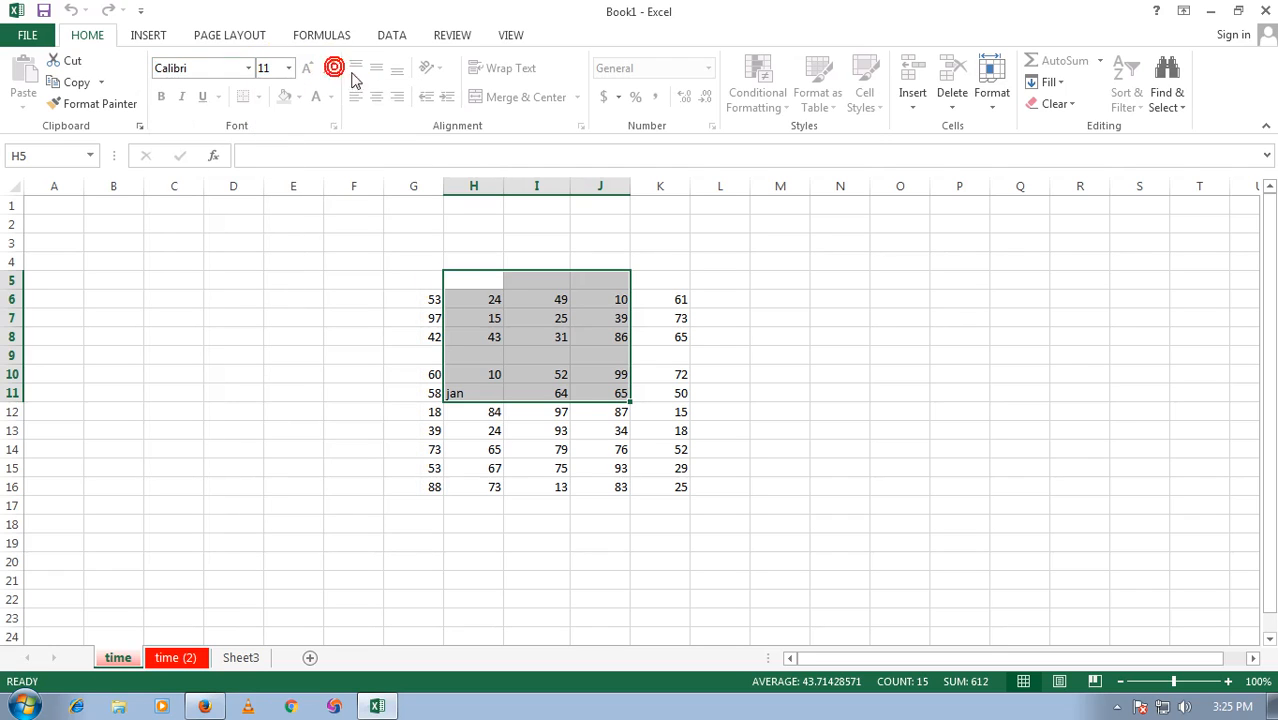
click(556, 373)
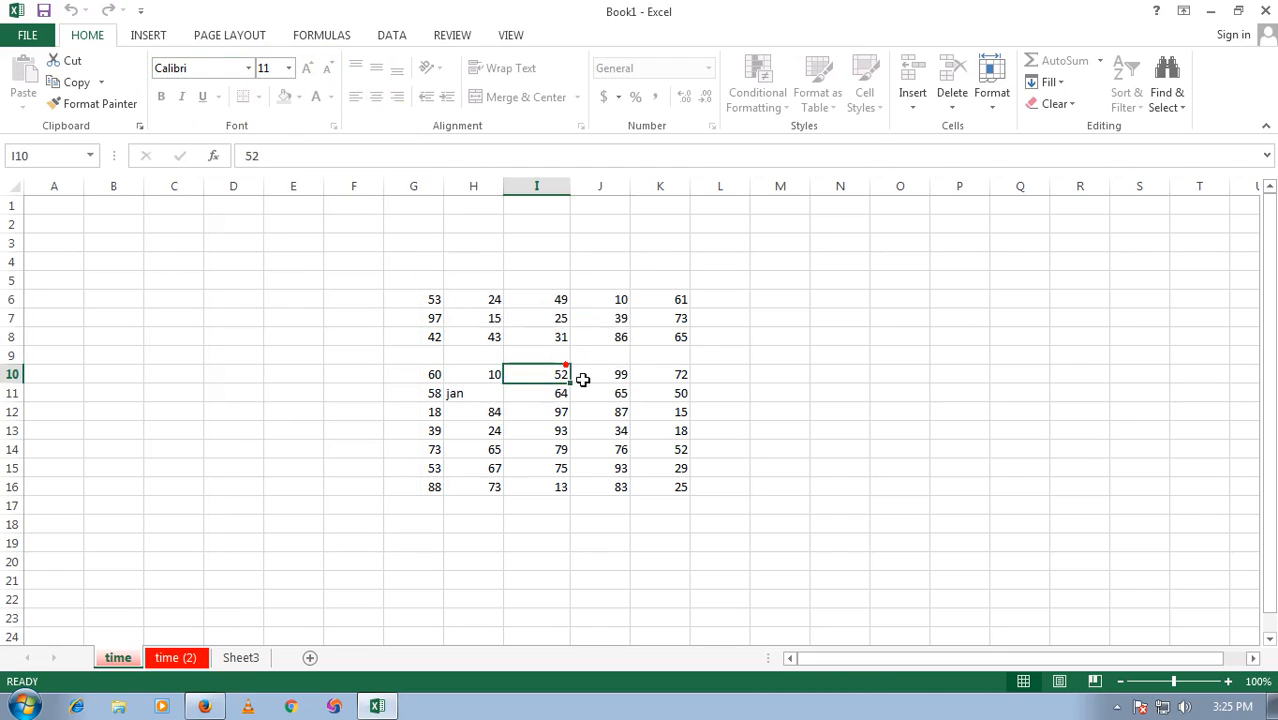
- Unprotect the time worksheet by entering its sheet password
click(993, 100)
click(1043, 418)
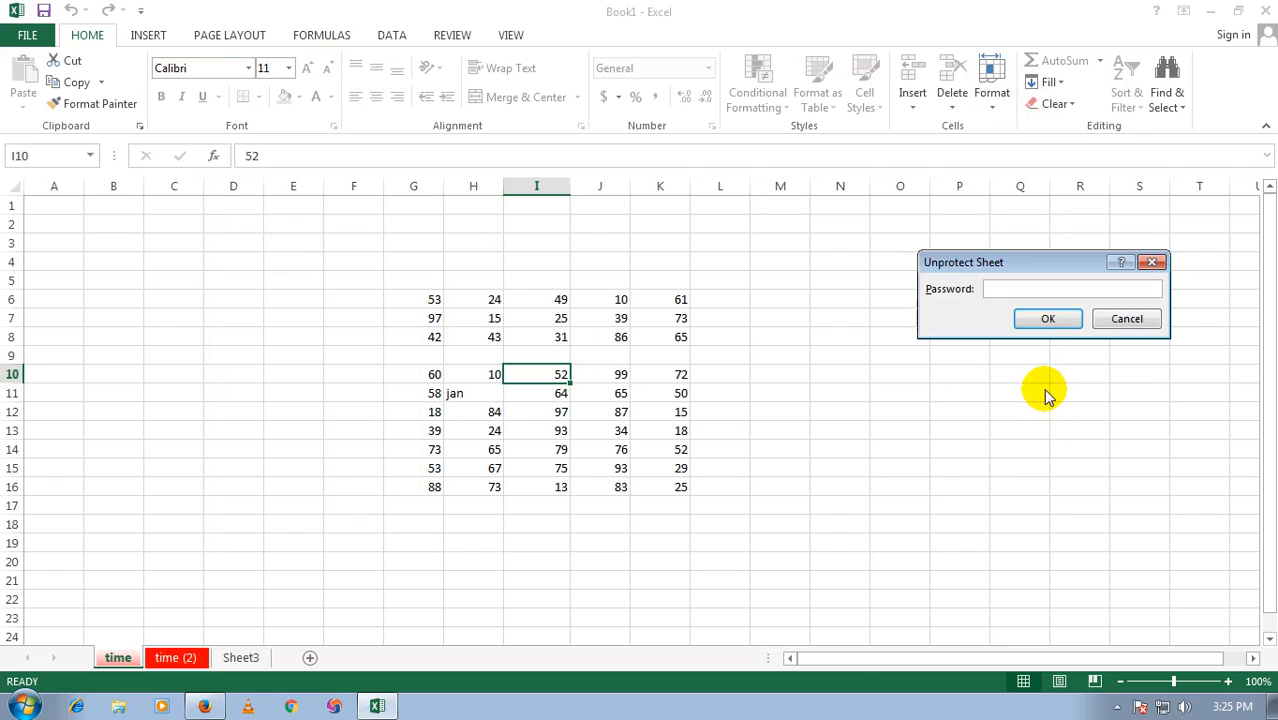
text(1)
click(1038, 320)
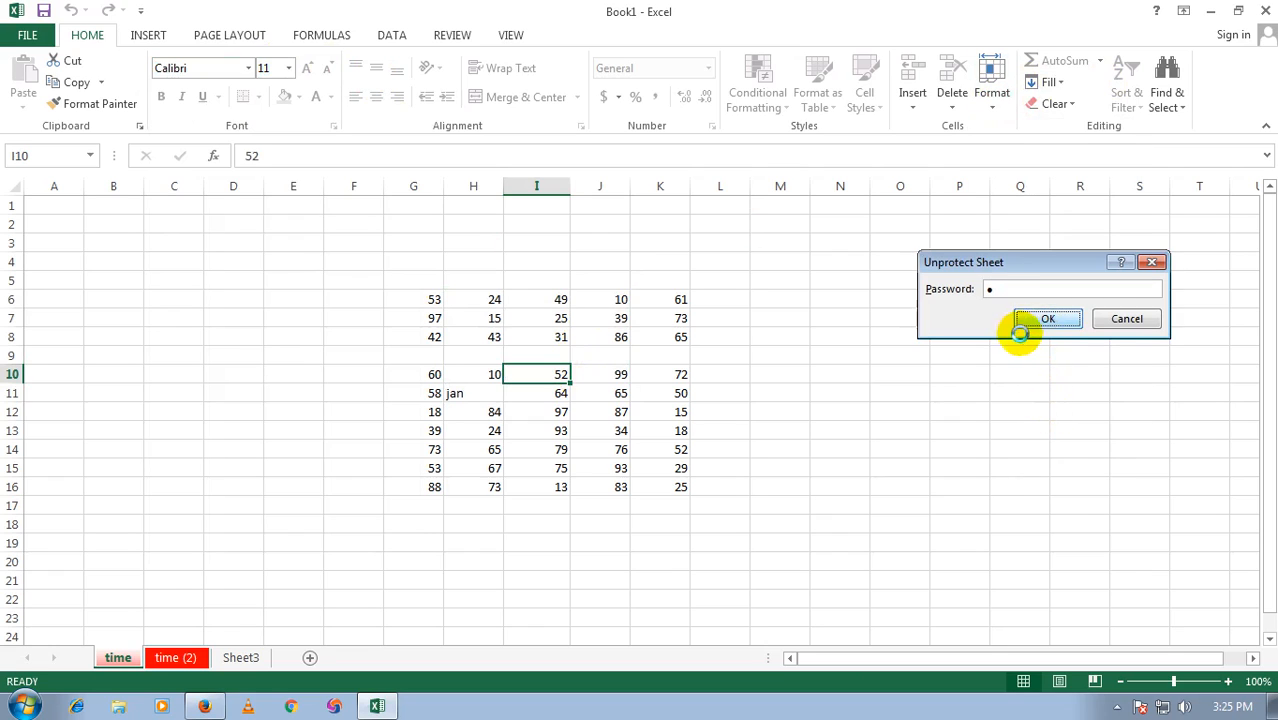
click(783, 315)
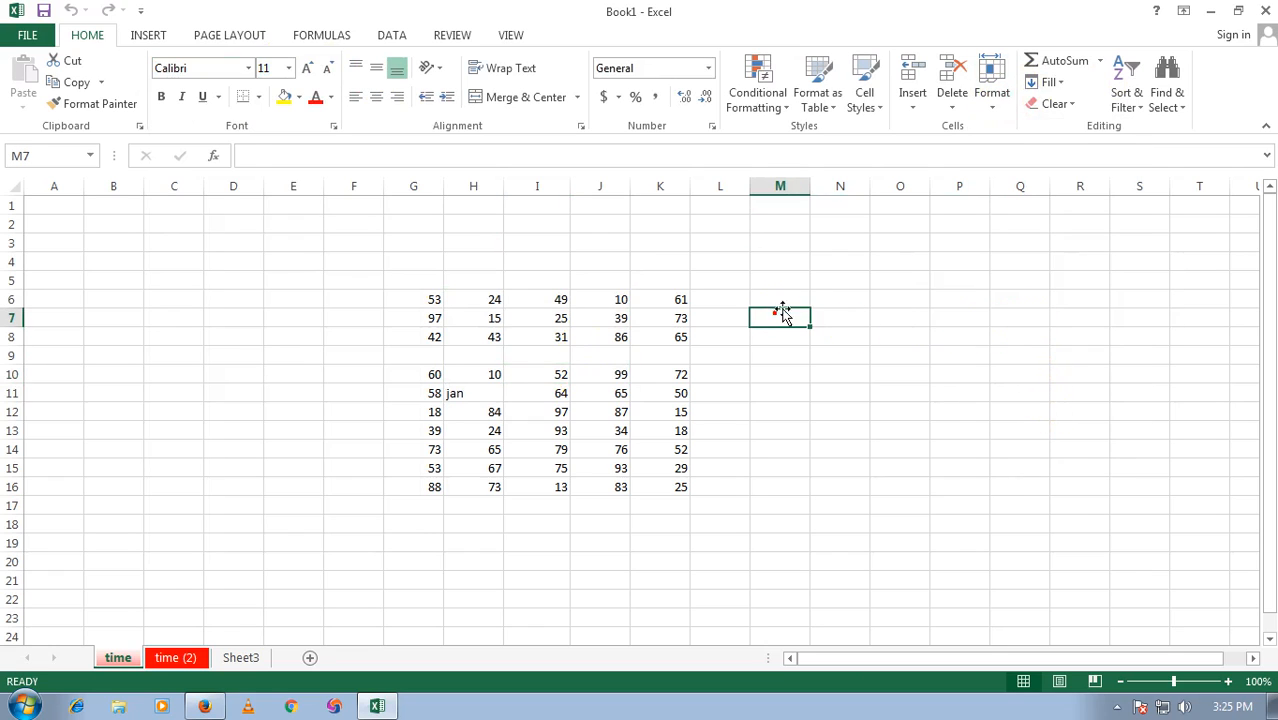
click(995, 95)
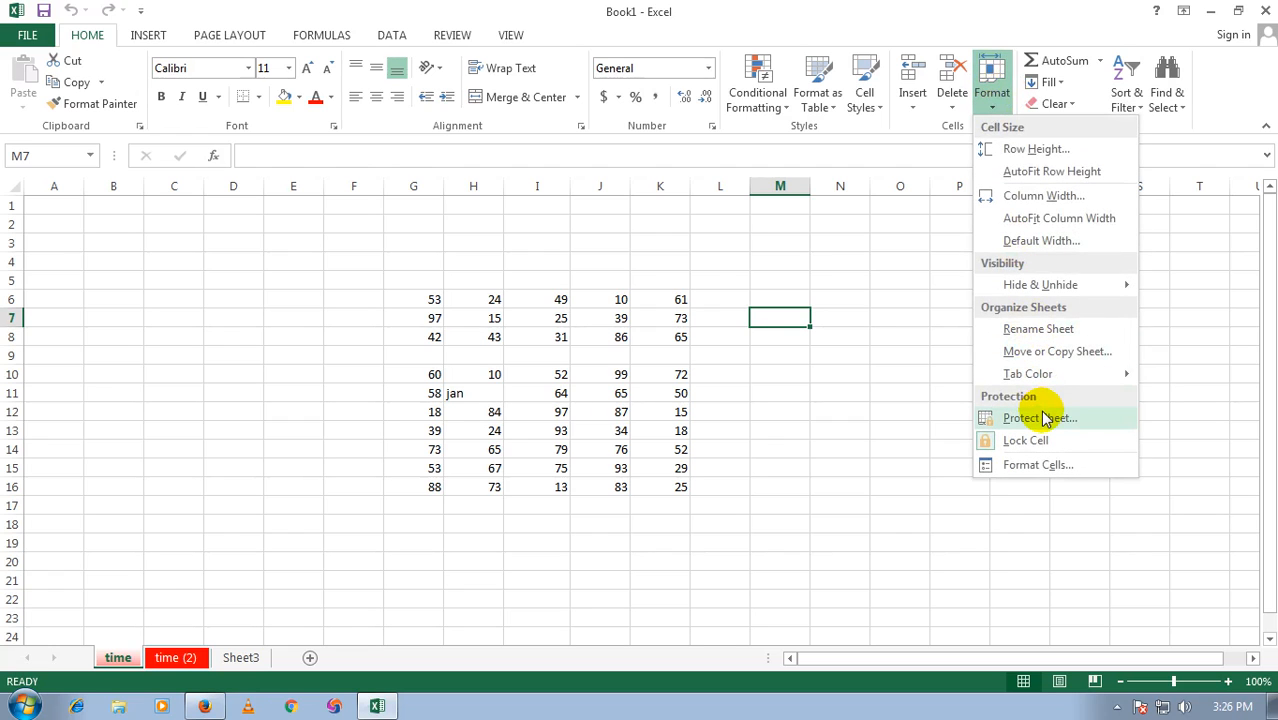
click(852, 388)
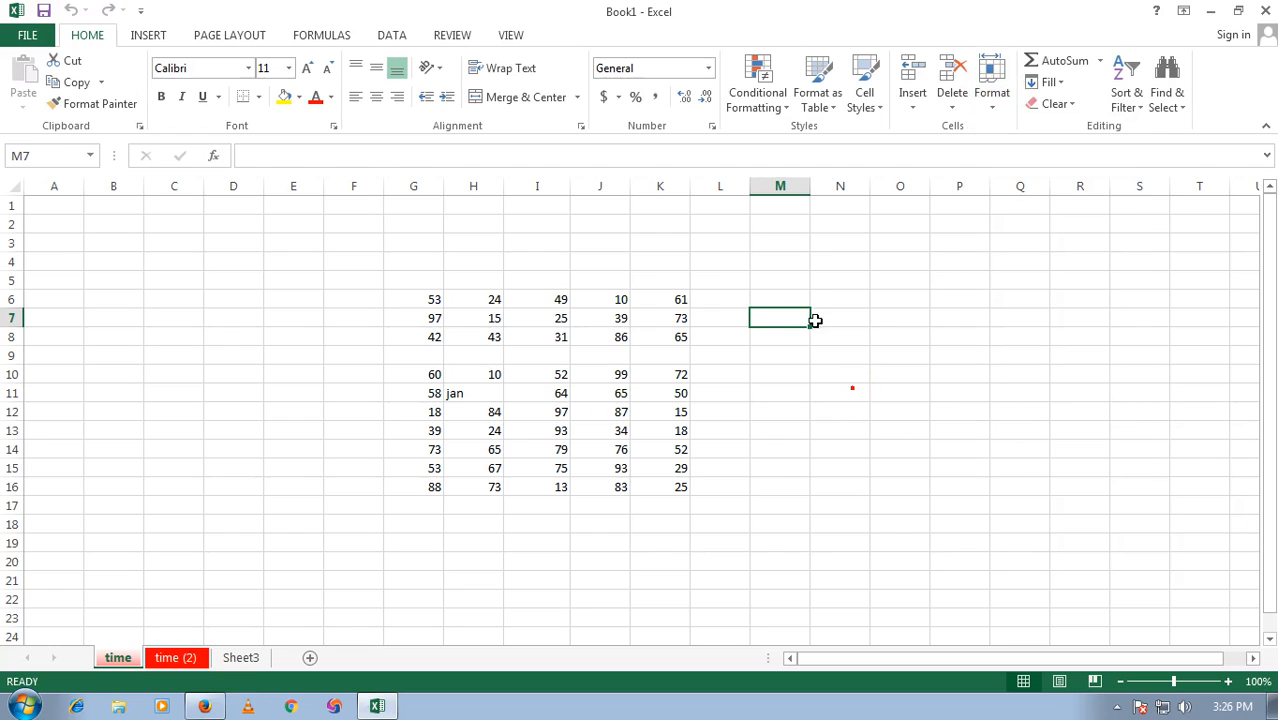
drag(790, 280, 976, 462)
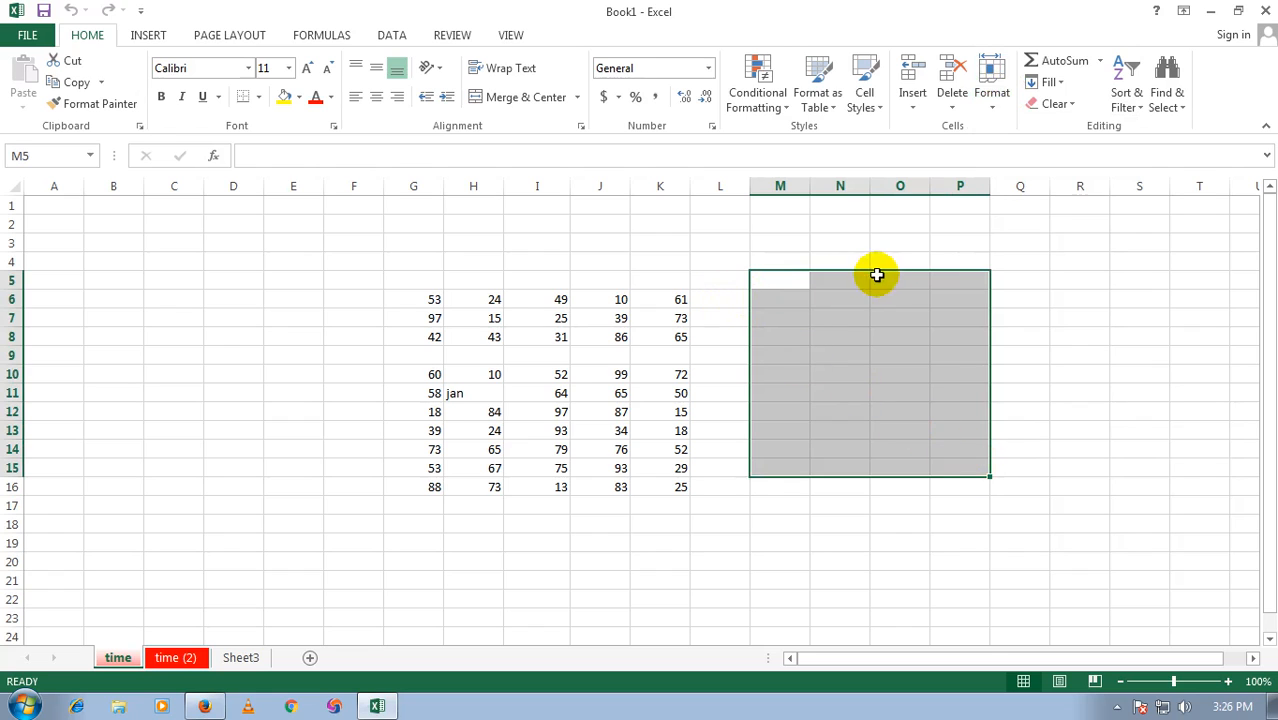
click(995, 94)
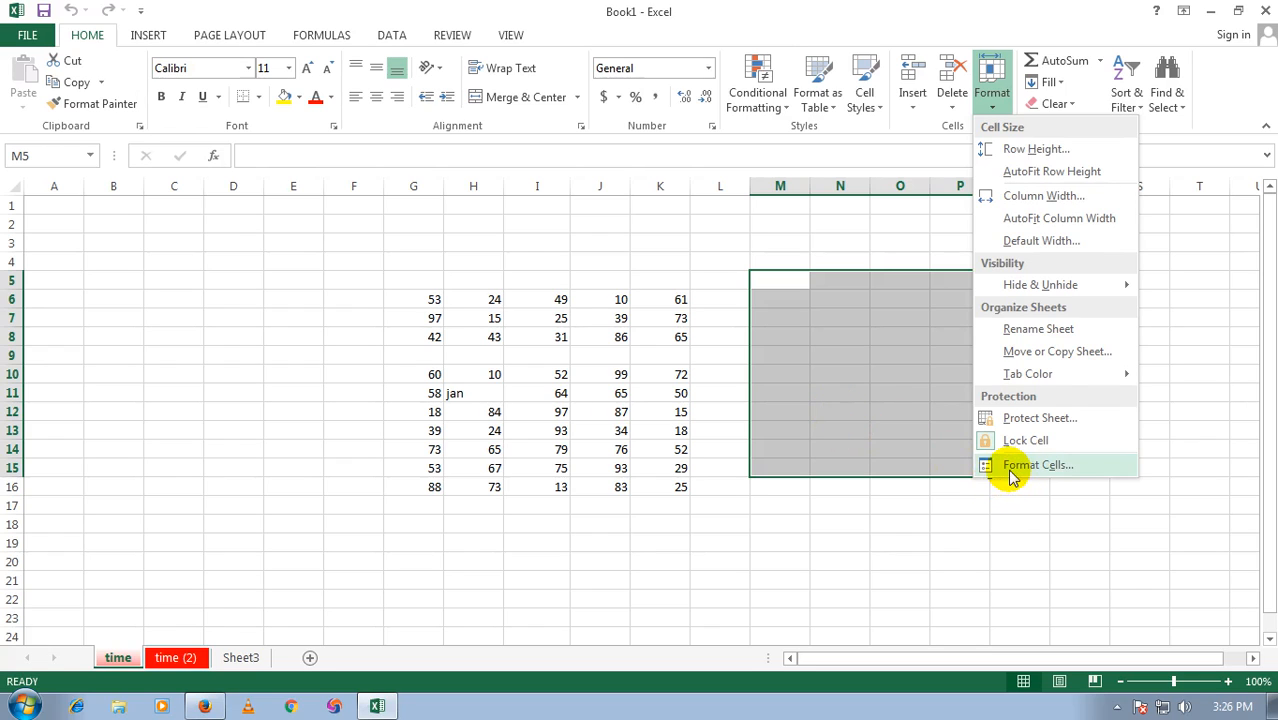
click(653, 362)
- Set the text orientation of cell G6 to 37 degrees in Format Cells, and undo the rotation
click(465, 297)
click(434, 297)
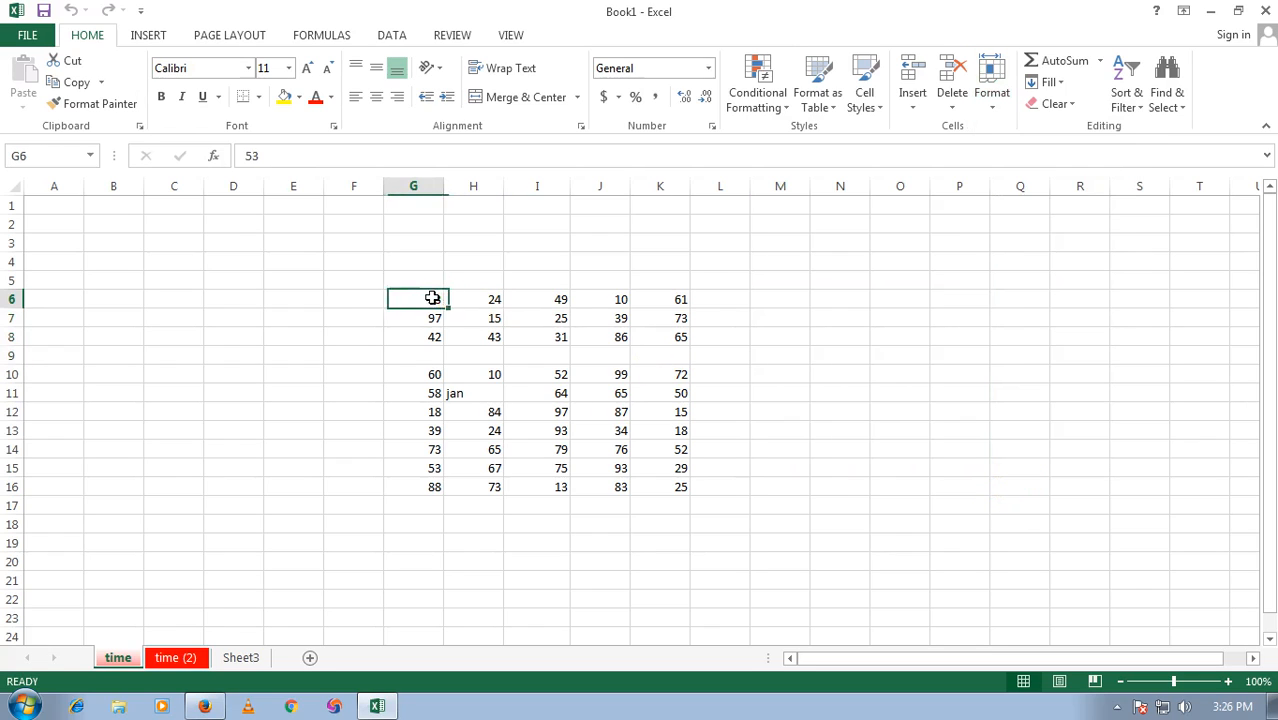
click(991, 93)
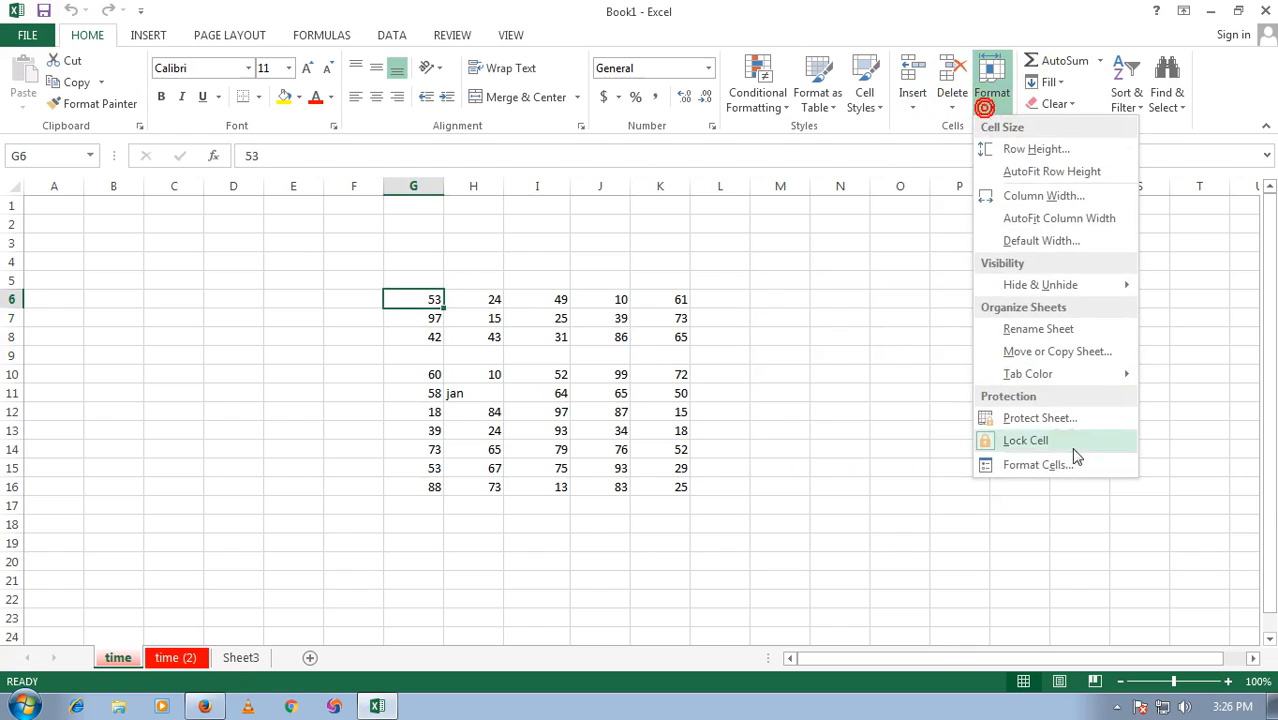
click(1036, 465)
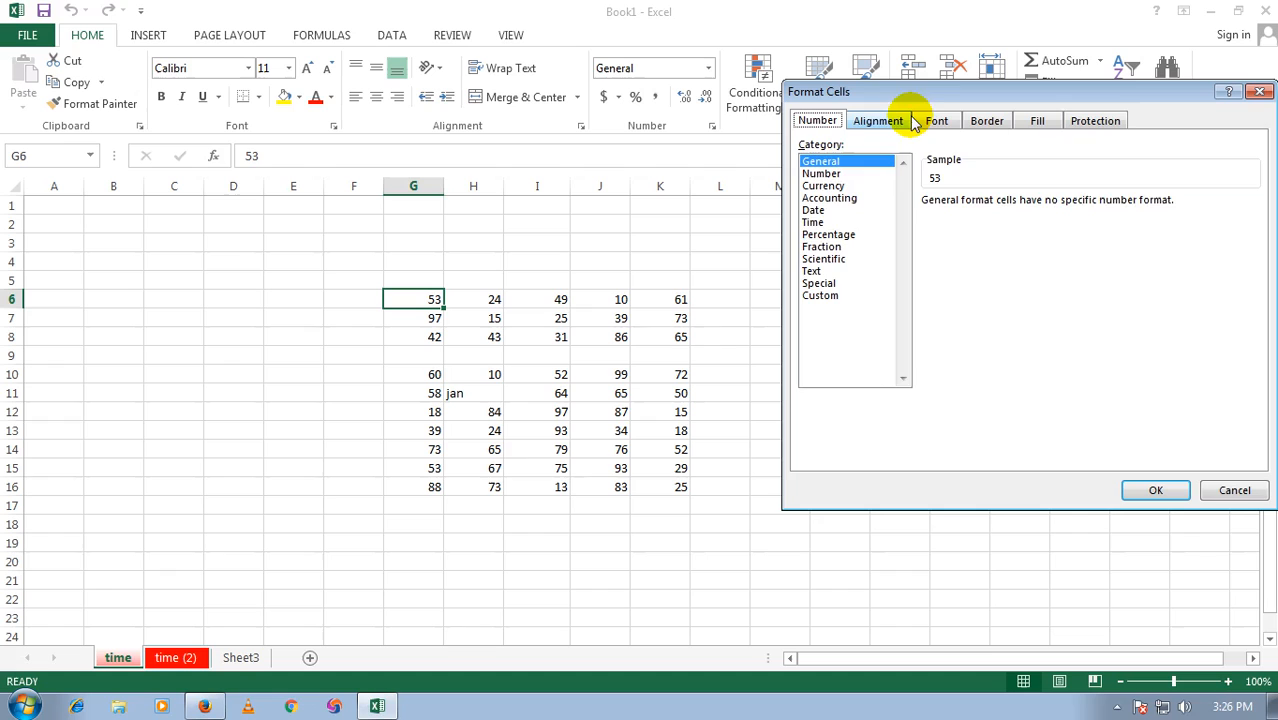
click(880, 121)
drag(1182, 228, 1206, 210)
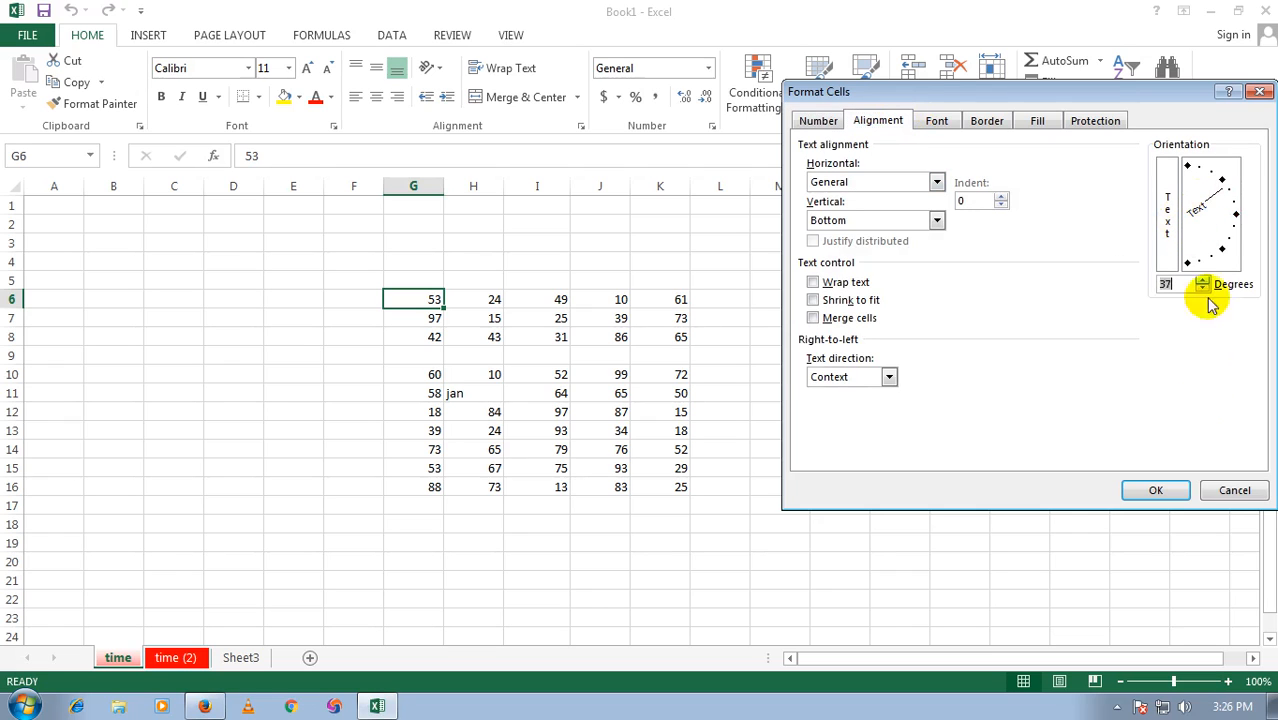
click(1140, 484)
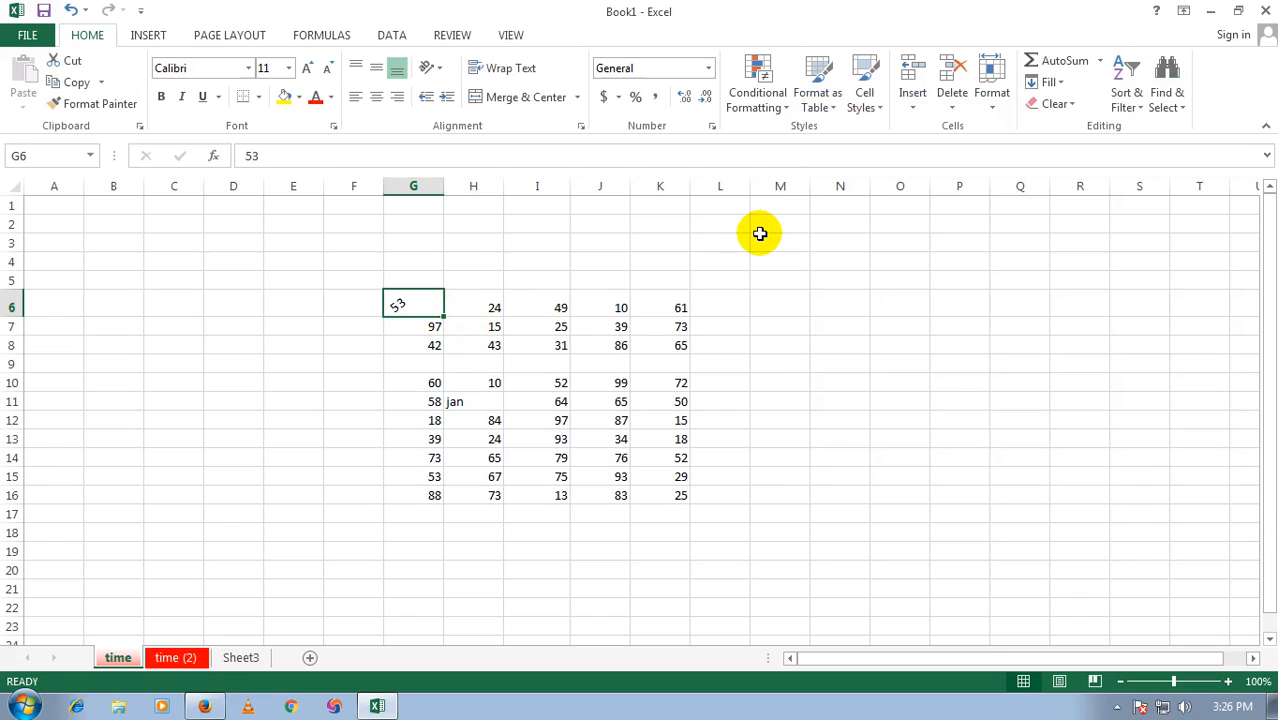
key(ctrl+z)
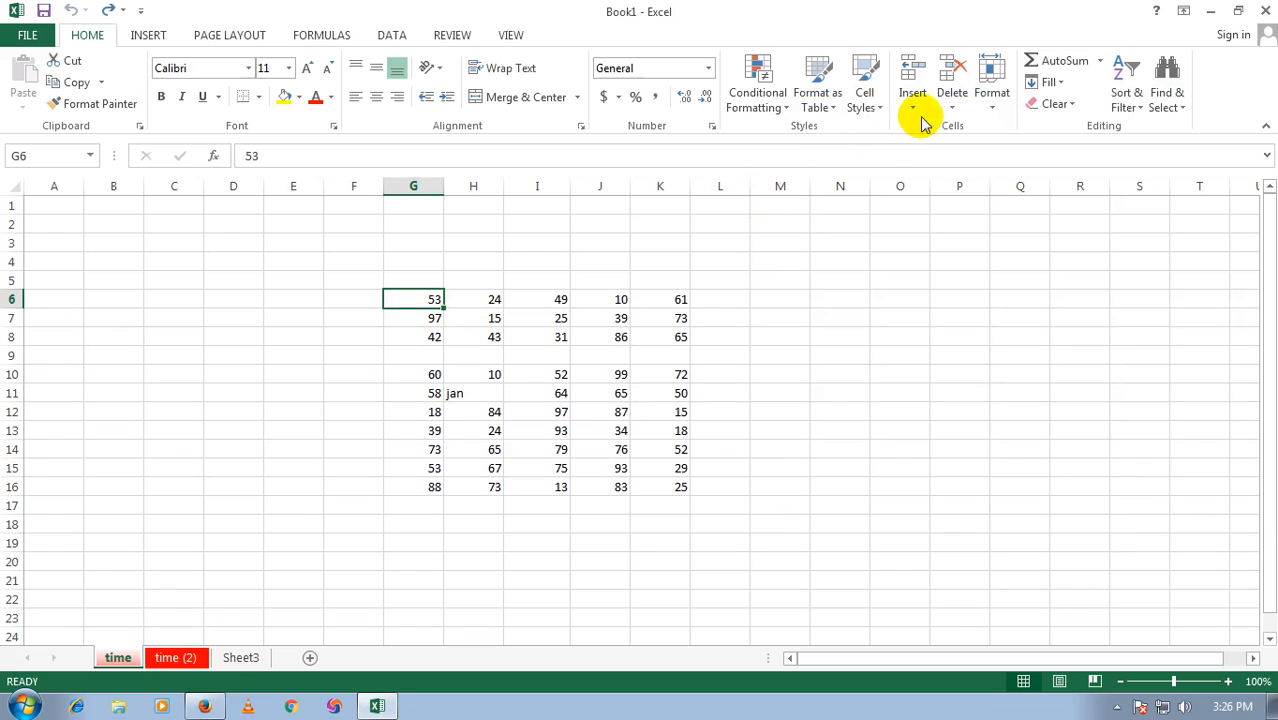
- Choose the Adobe Caslon Pro font for cell G6 in Format Cells and review the border and fill options
click(991, 94)
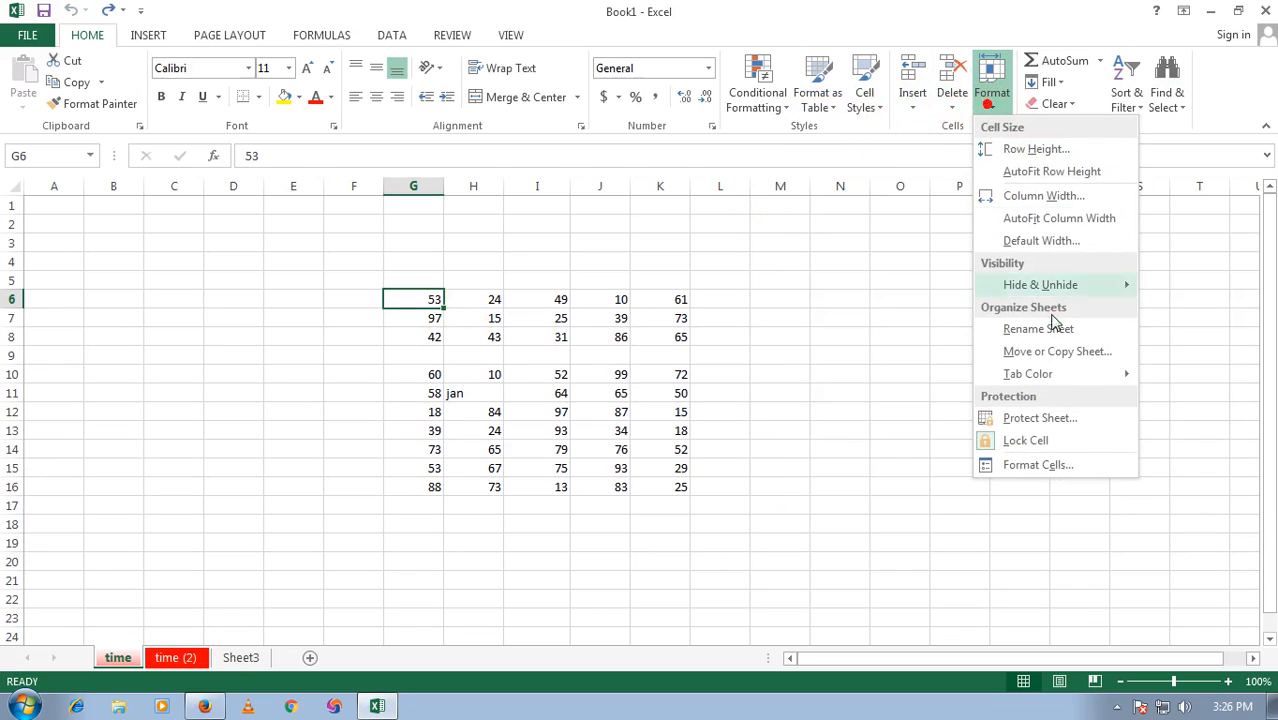
click(1040, 464)
click(950, 124)
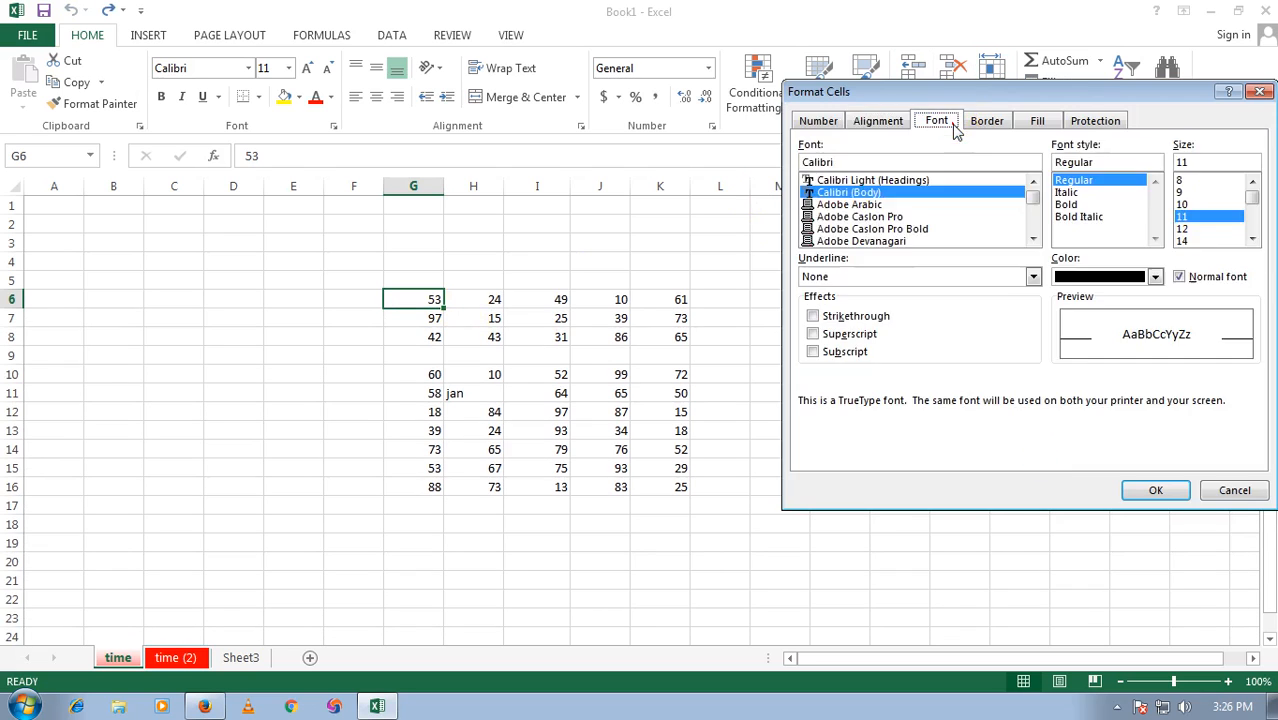
click(960, 216)
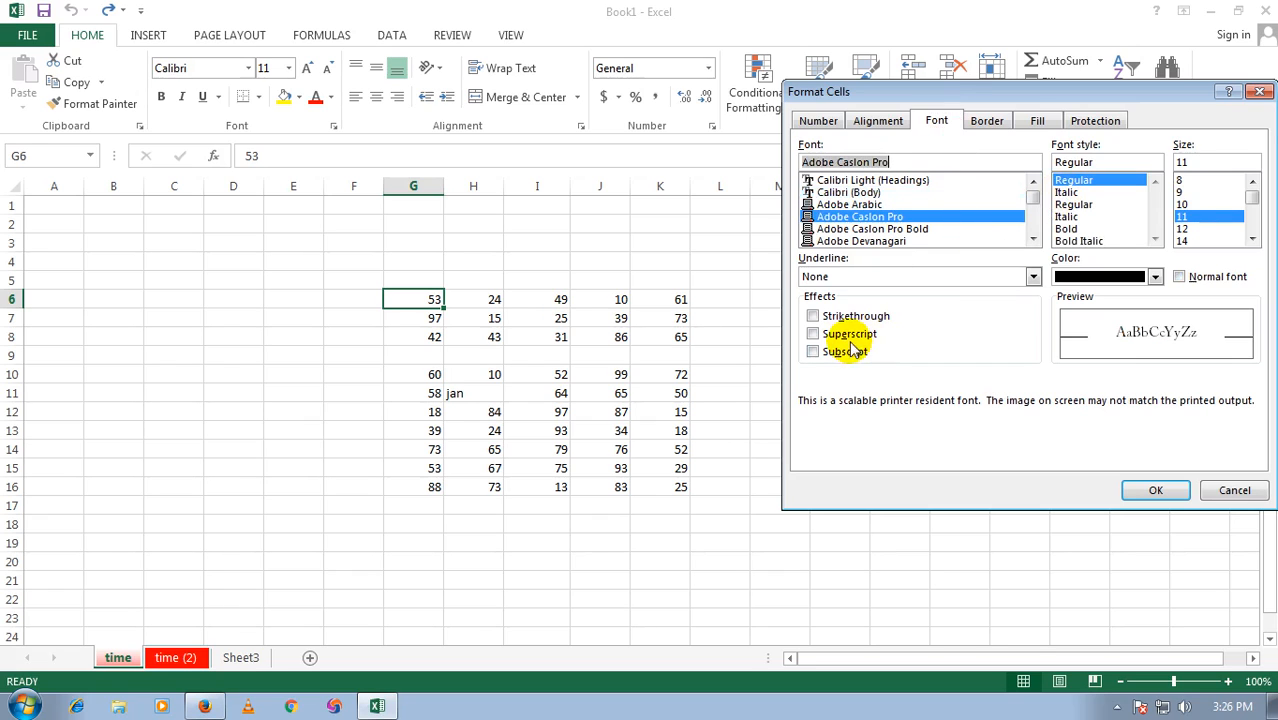
click(988, 122)
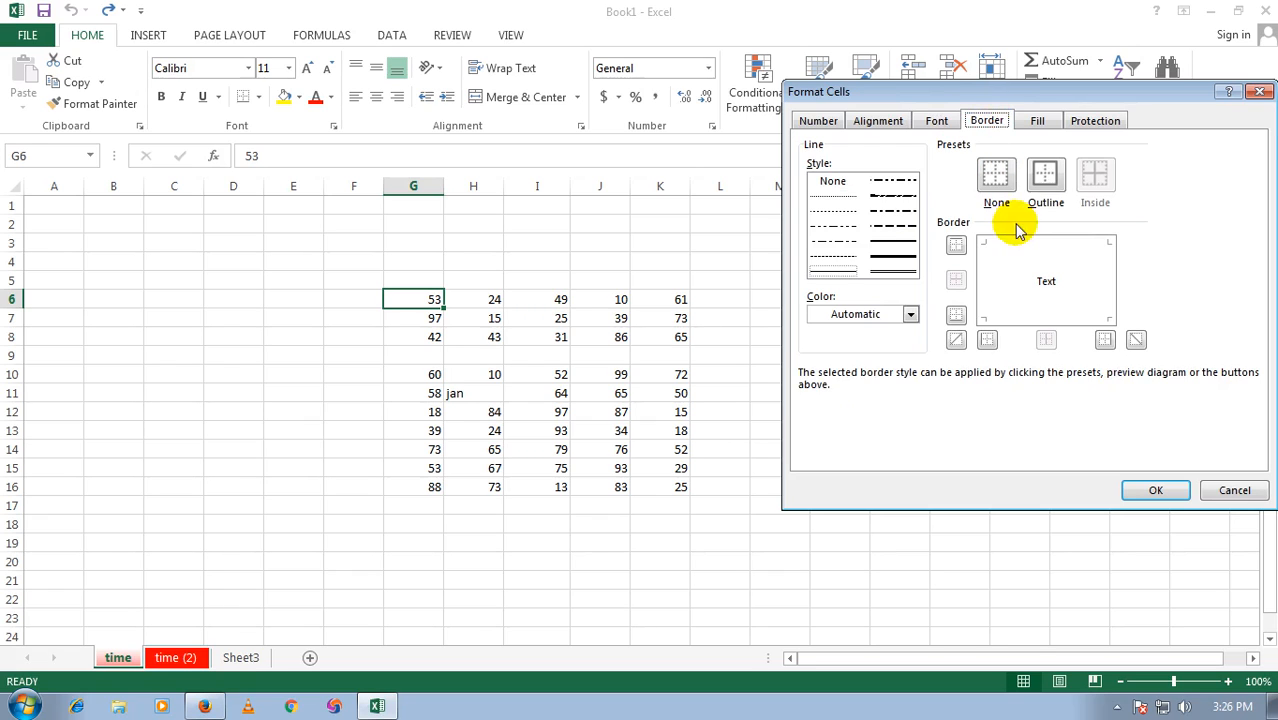
click(1040, 121)
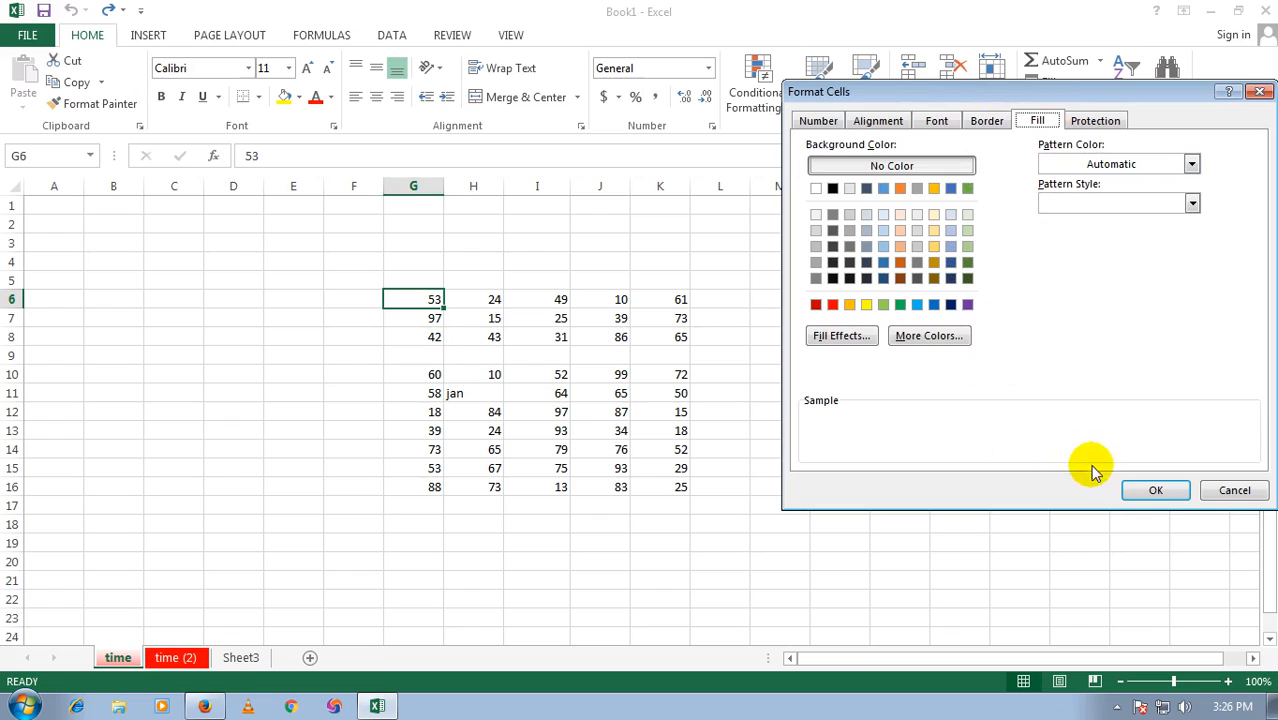